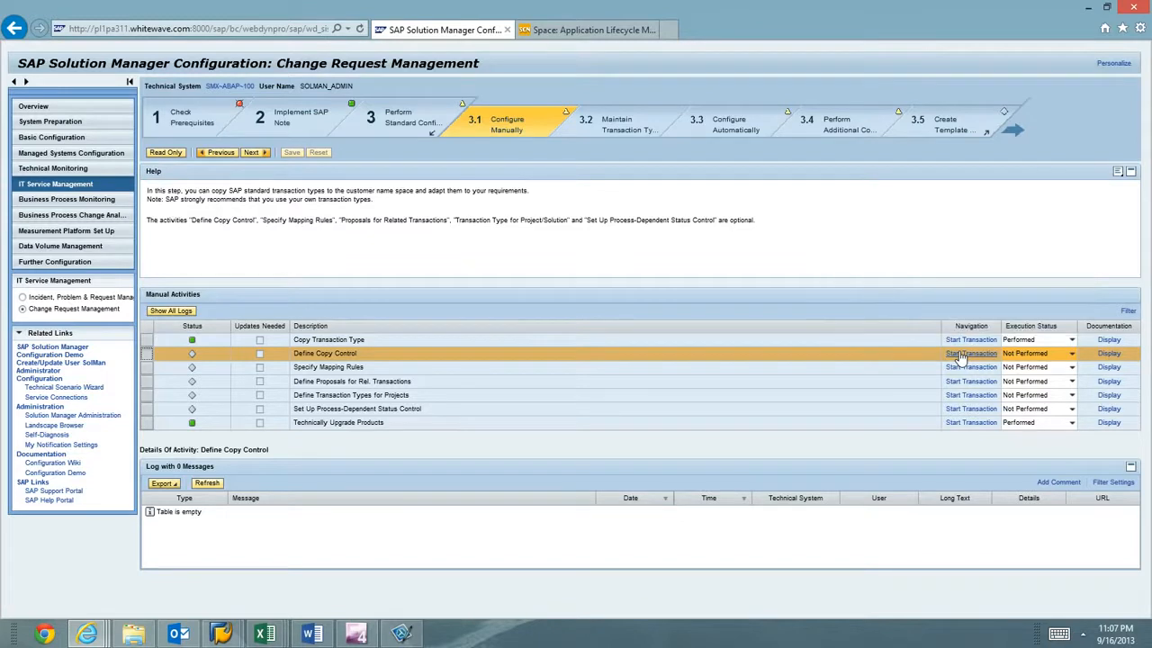
Step: Start the Define Copy Control activity, switch to SAP GUI and display the CRMV_PR_COPY_MA table view
left_click(960, 358)
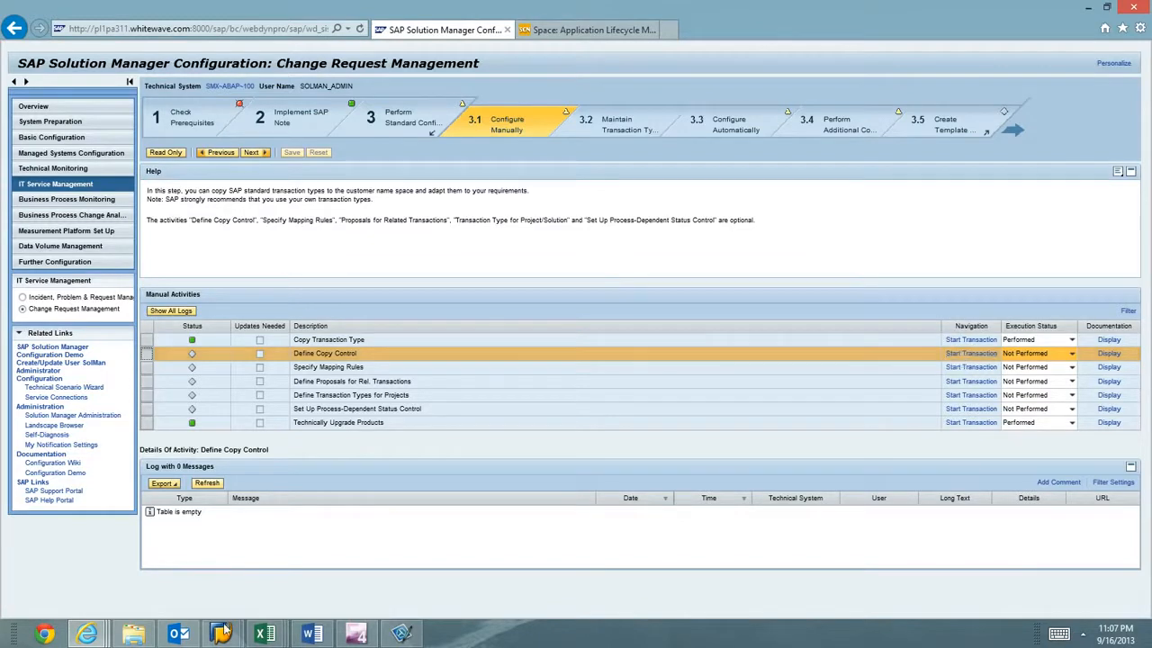
left_click(331, 556)
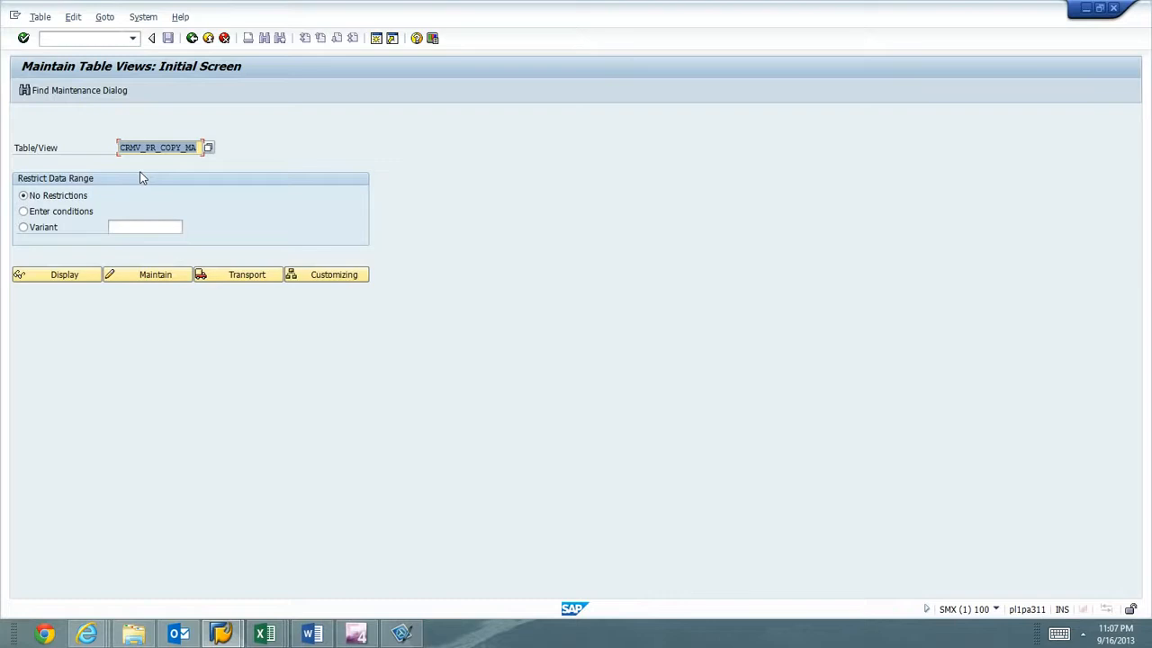
left_click(54, 276)
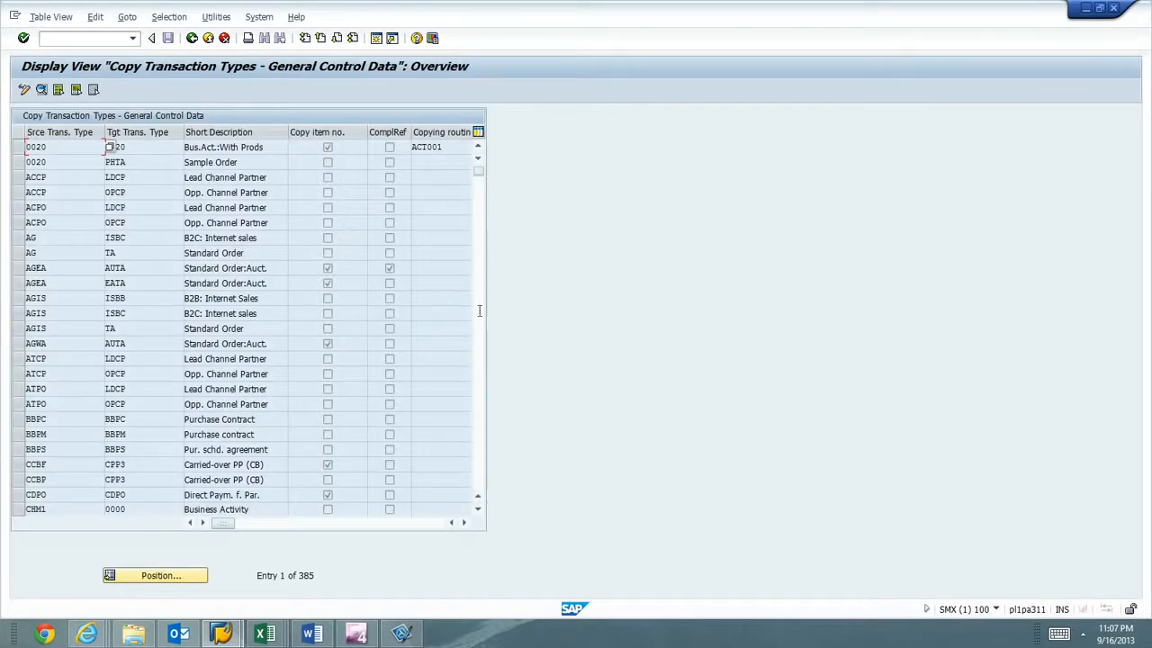
Step: Browse the copy control table to the entries with source transaction type SMCR and examine their target types
left_click(480, 452)
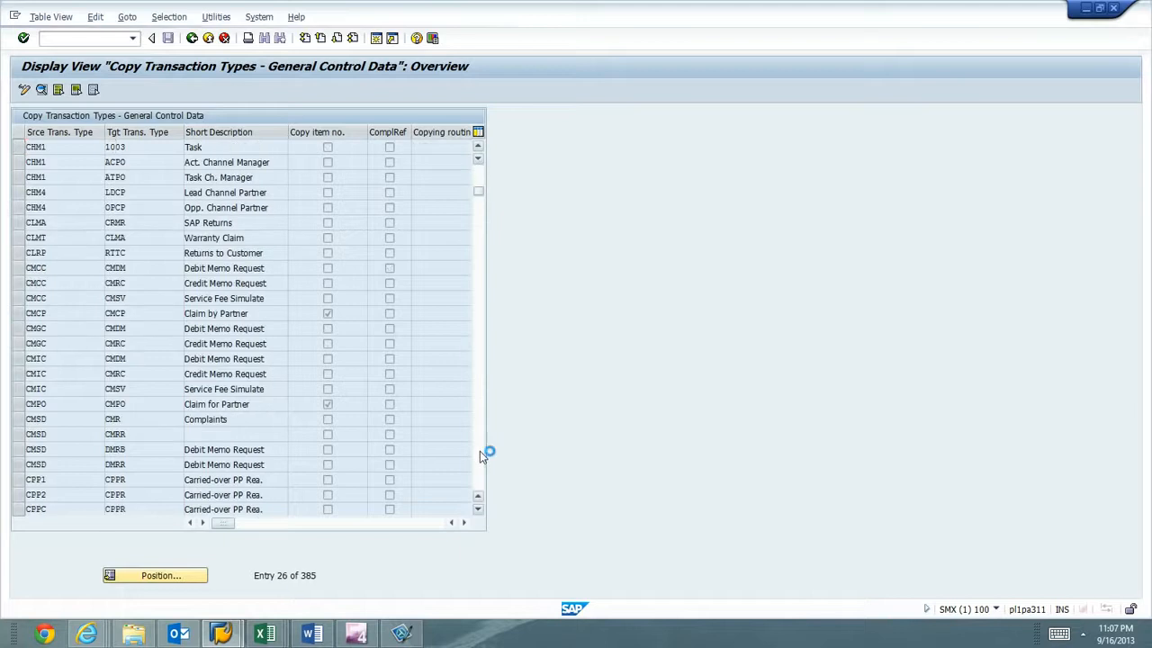
left_click(479, 452)
left_click(480, 459)
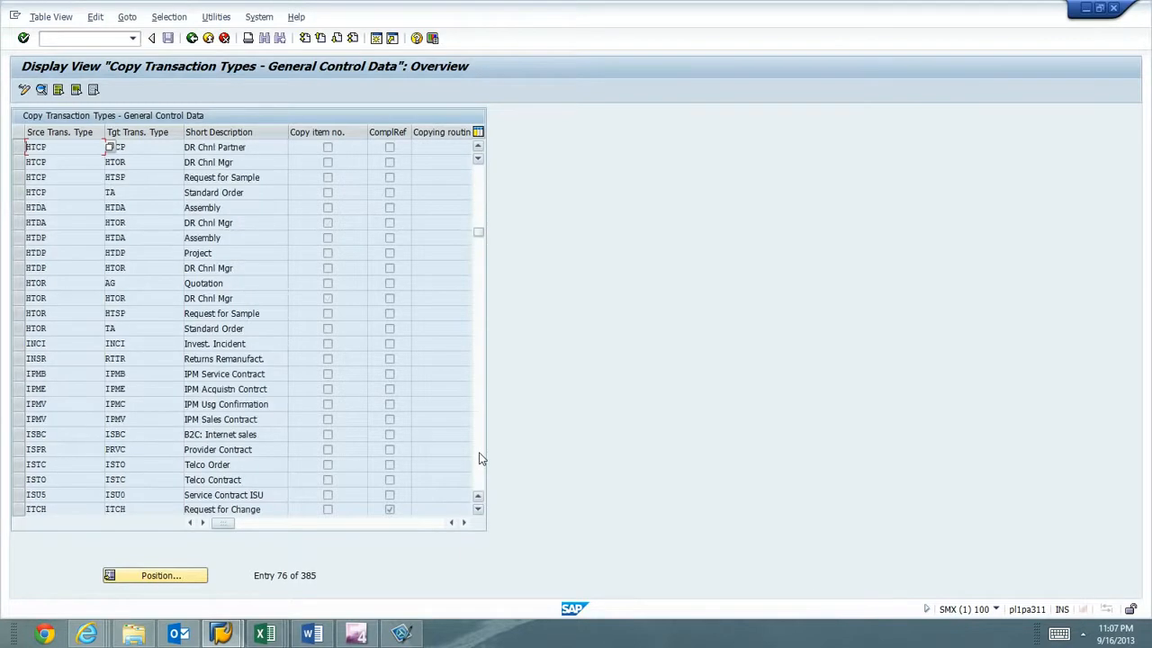
left_click(480, 459)
left_click(479, 459)
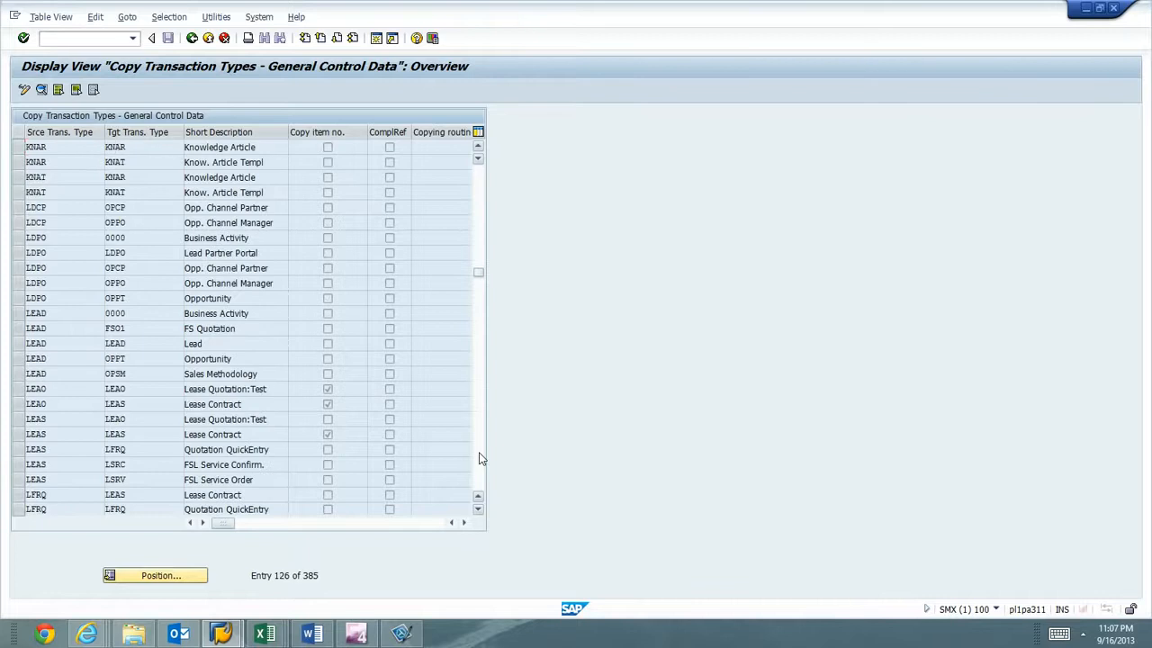
left_click(480, 459)
left_click(479, 459)
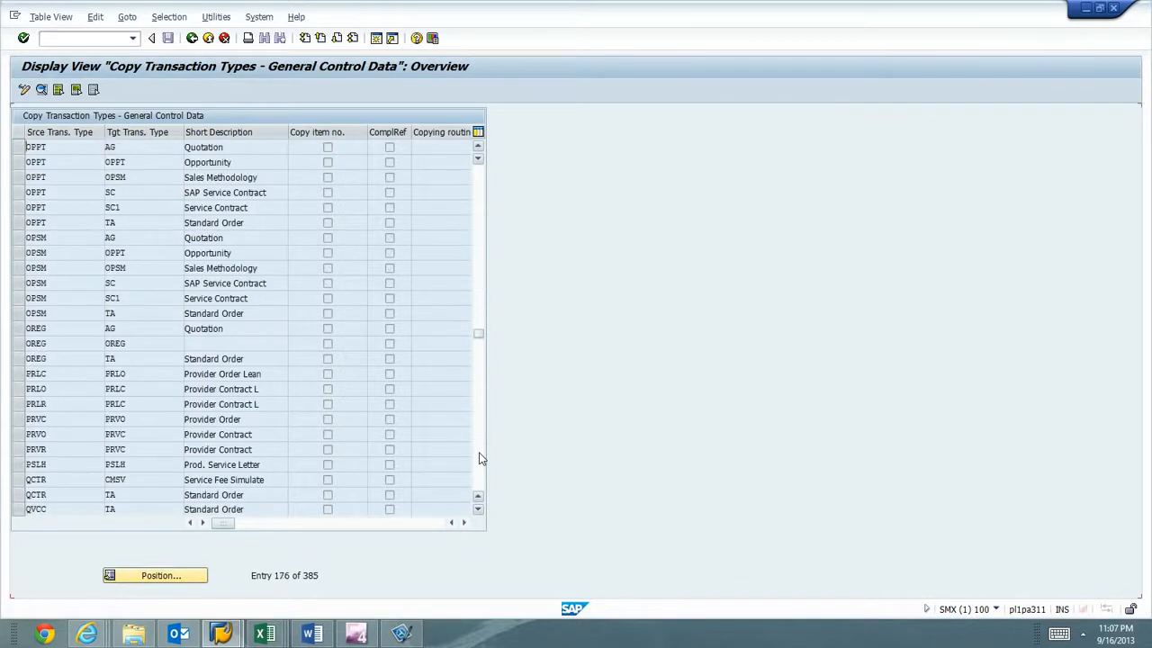
left_click(479, 459)
left_click(480, 459)
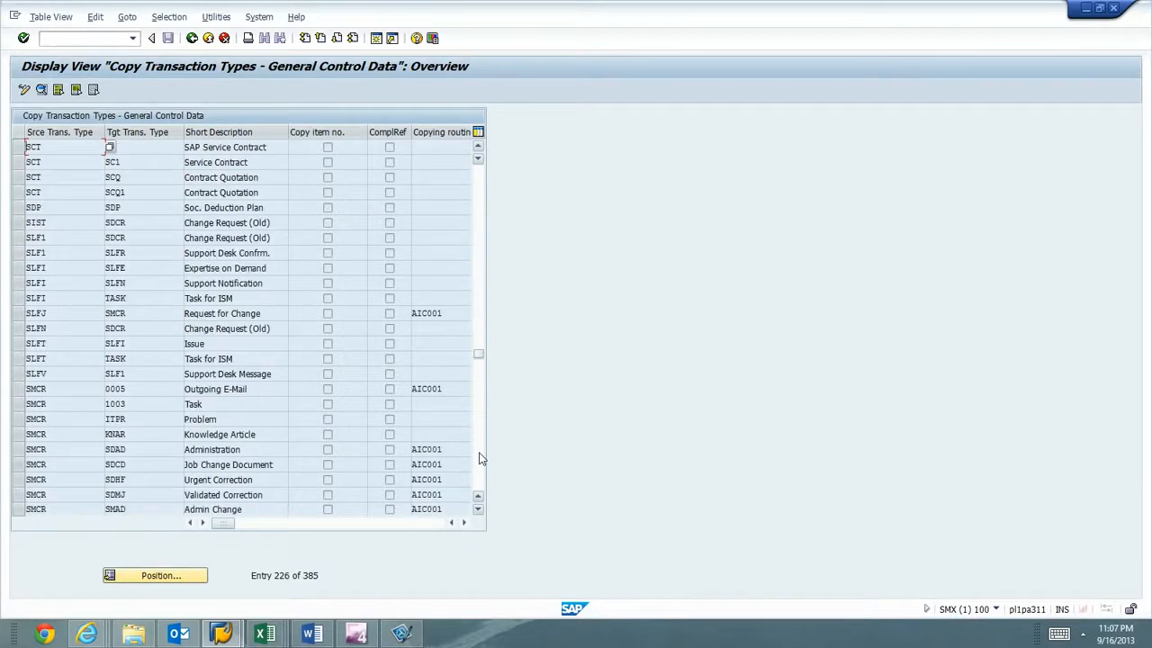
left_click(478, 509)
left_click(478, 509)
left_click(478, 509)
left_click(477, 510)
left_click(477, 509)
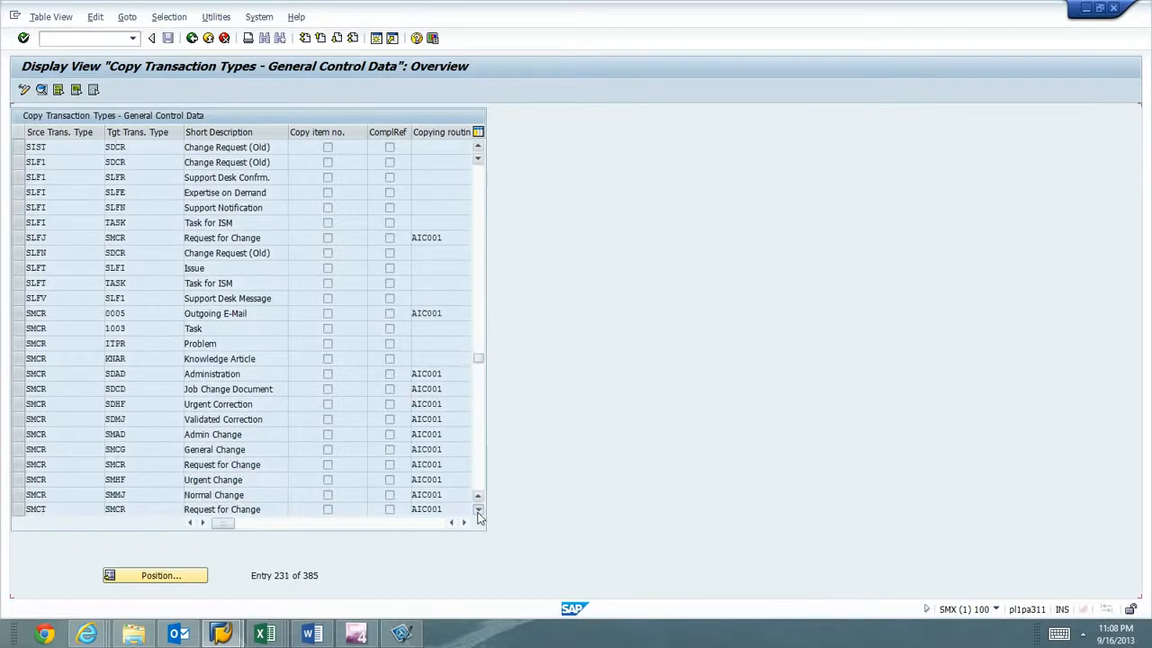
left_click(478, 510)
left_click(478, 509)
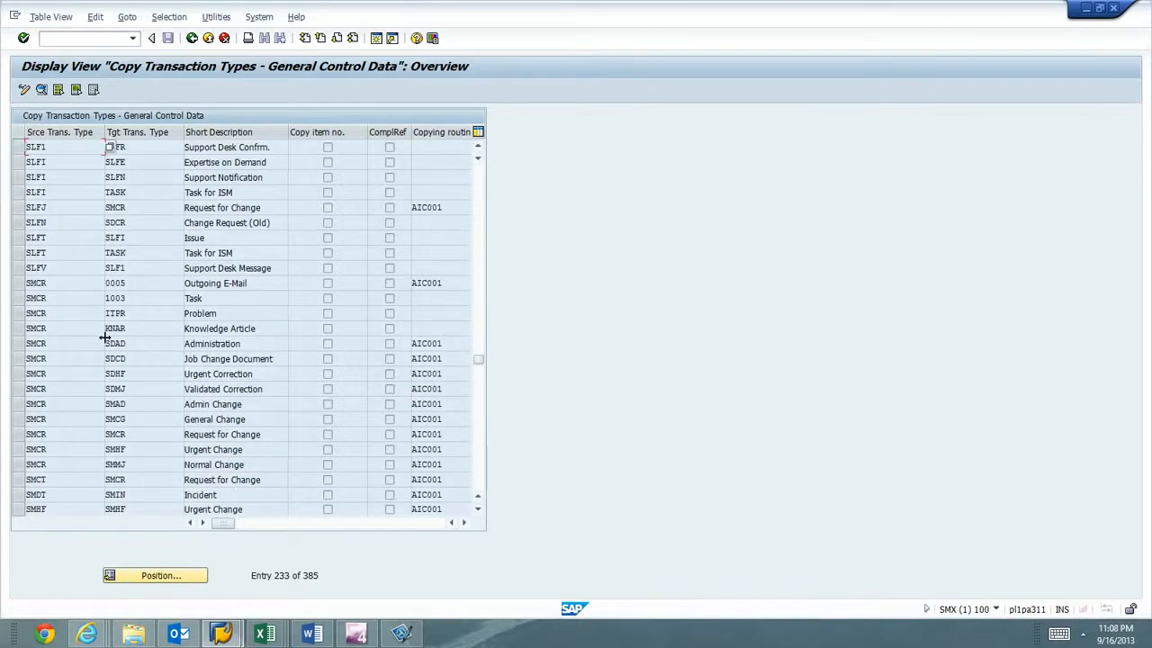
left_click(478, 509)
left_click(477, 509)
left_click(478, 509)
left_click(478, 509)
left_click(478, 510)
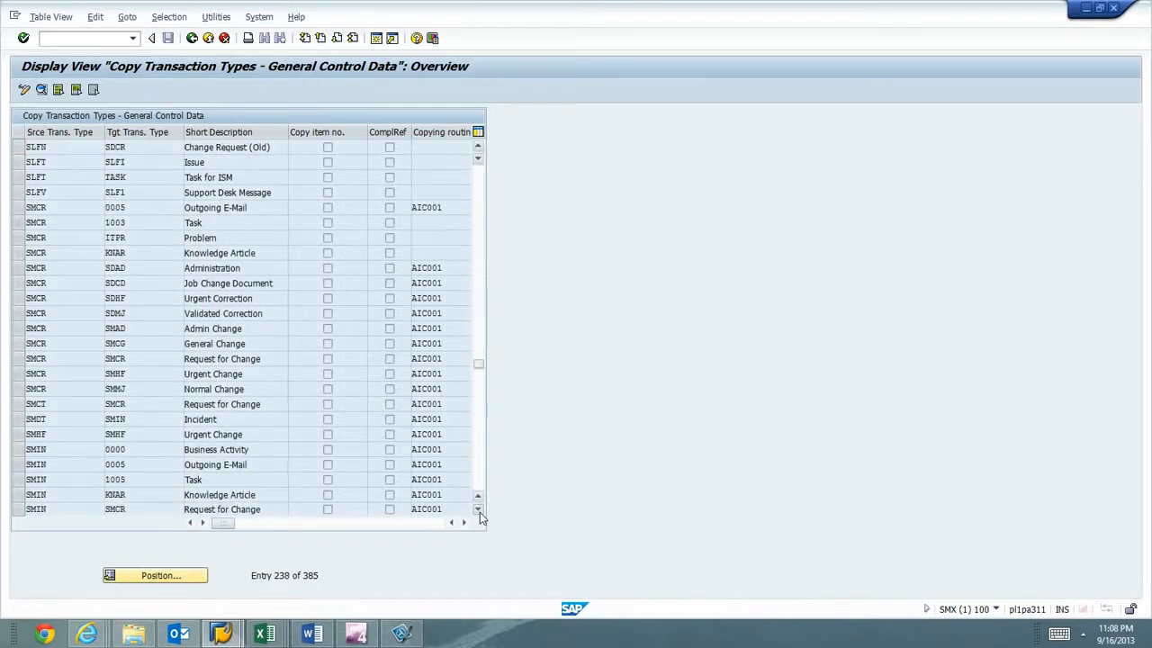
left_click(478, 509)
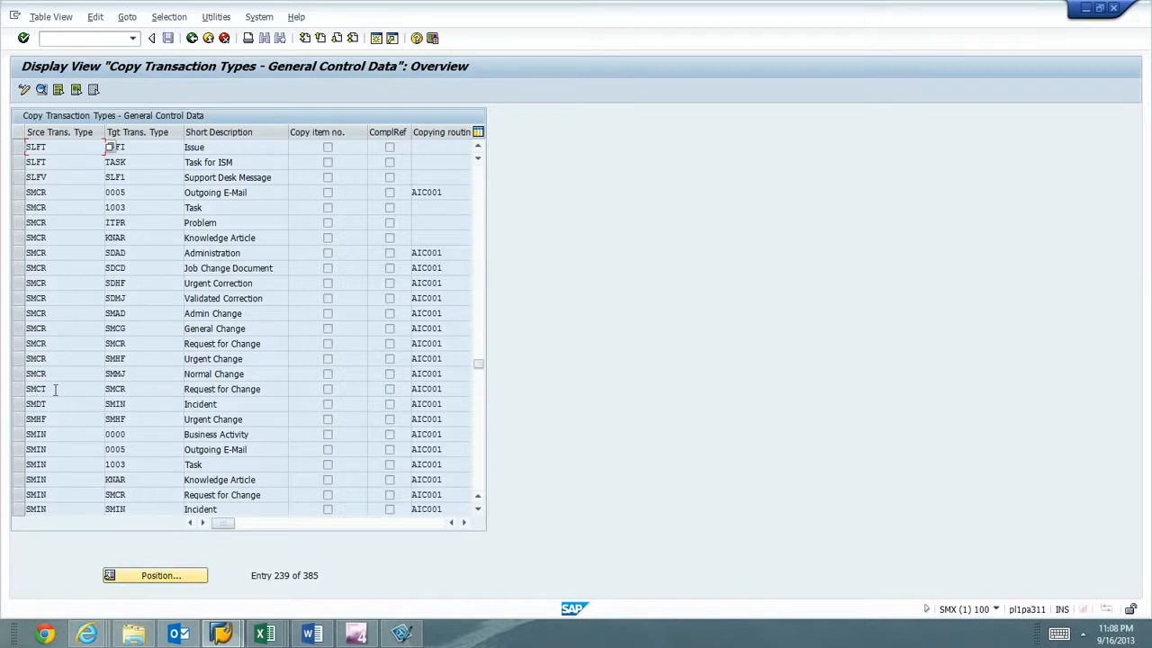
left_click(67, 192)
Step: Switch to the Book1 workbook in Excel and clear all existing content from Sheet1
left_click(265, 634)
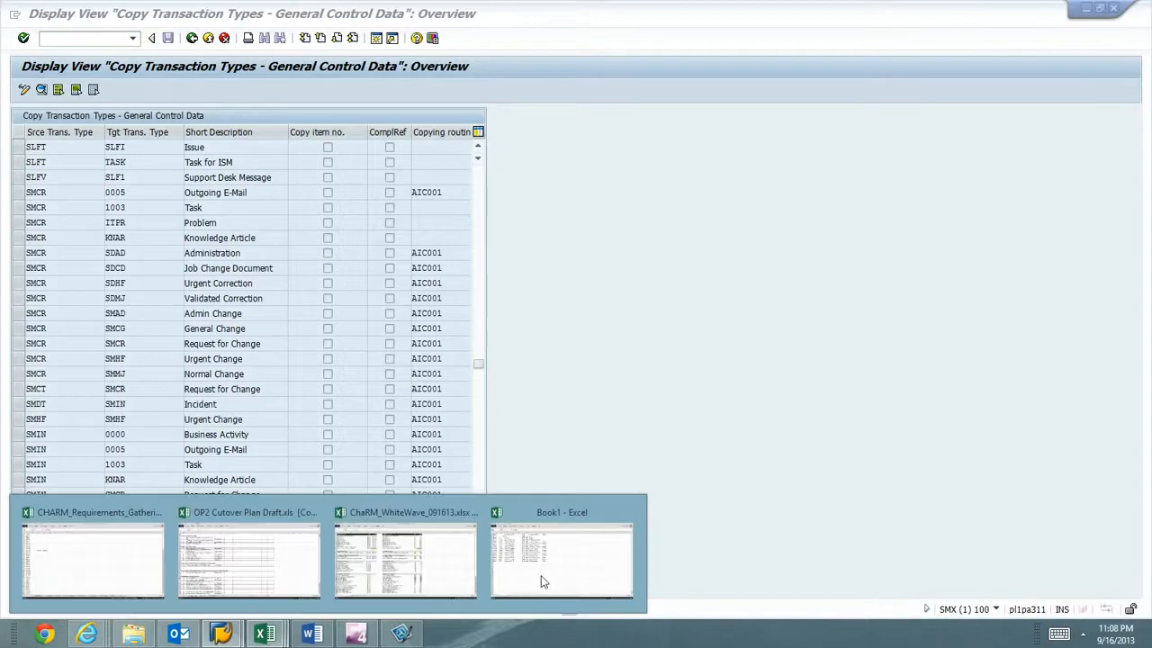
left_click(511, 567)
key("ctrl+a")
key("Delete")
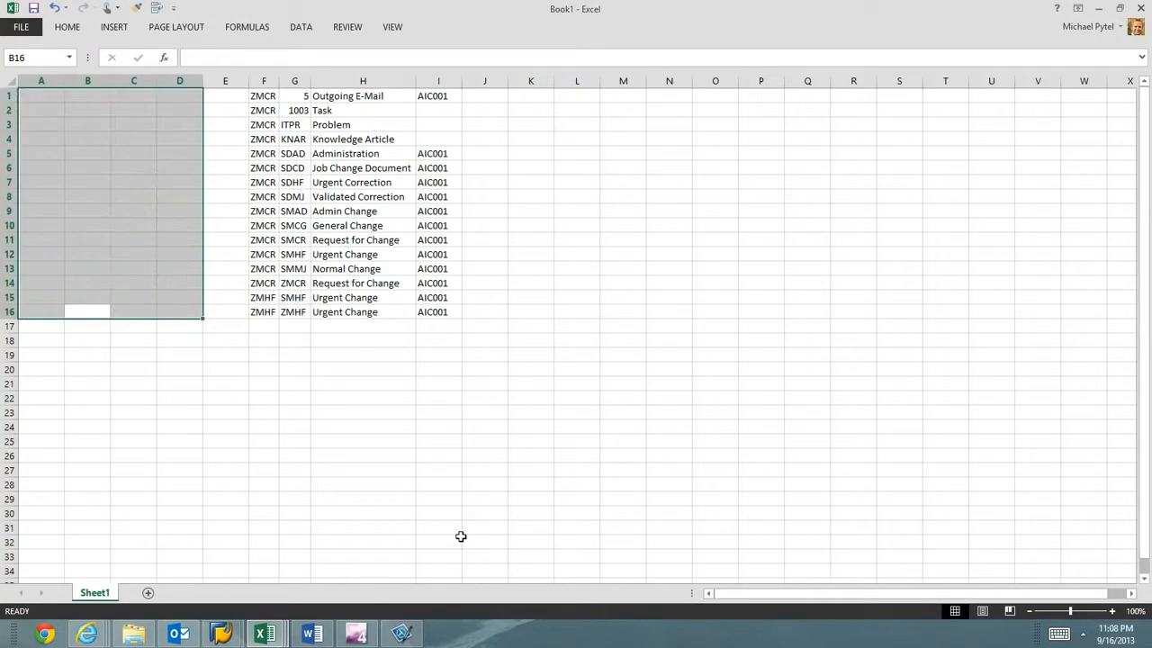
key("ctrl+a")
key("Delete")
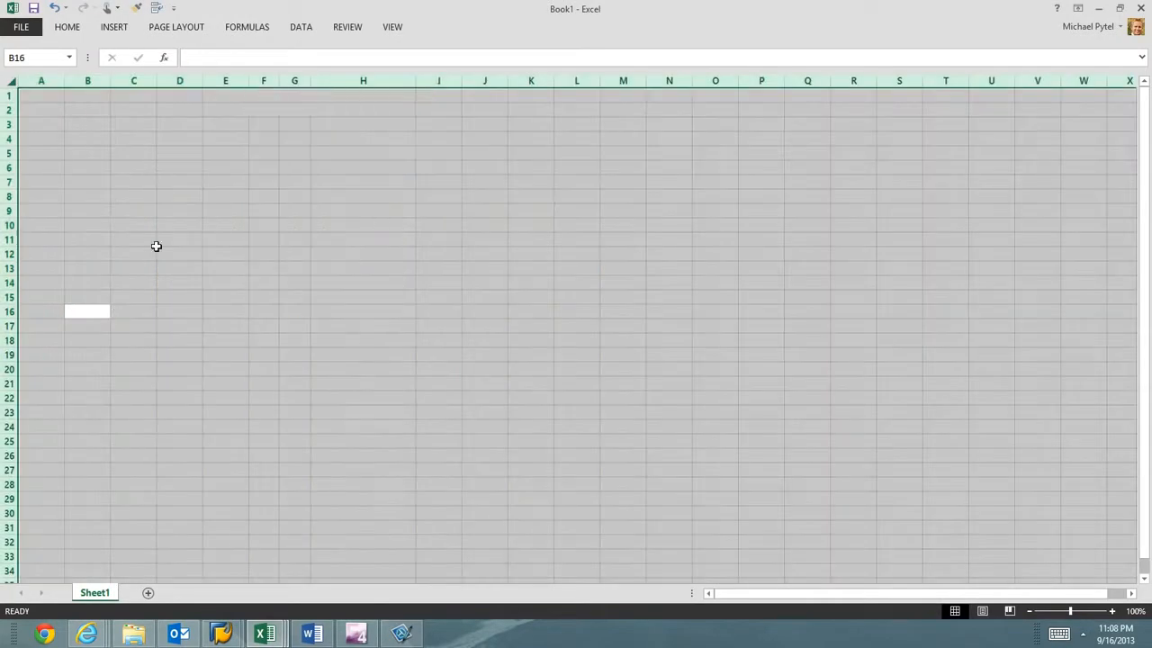
left_click(154, 245)
left_click(49, 97)
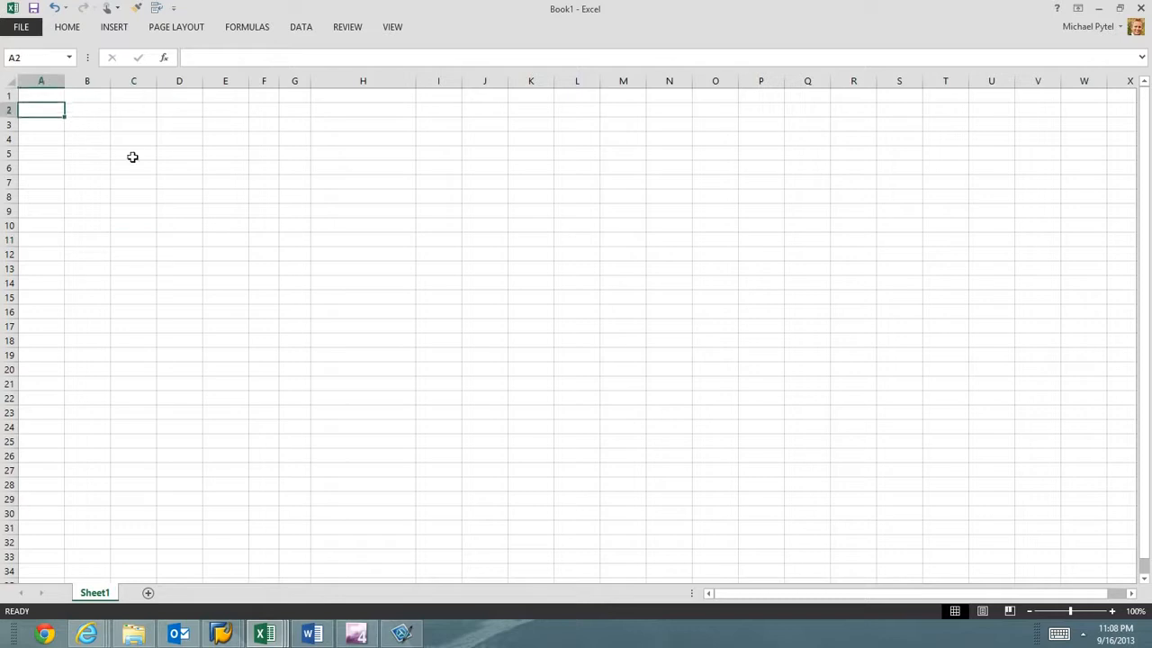
Step: Return to SAP GUI and copy the block of SMCR and SMCT entries, from source type through copying routine
key("alt+Tab")
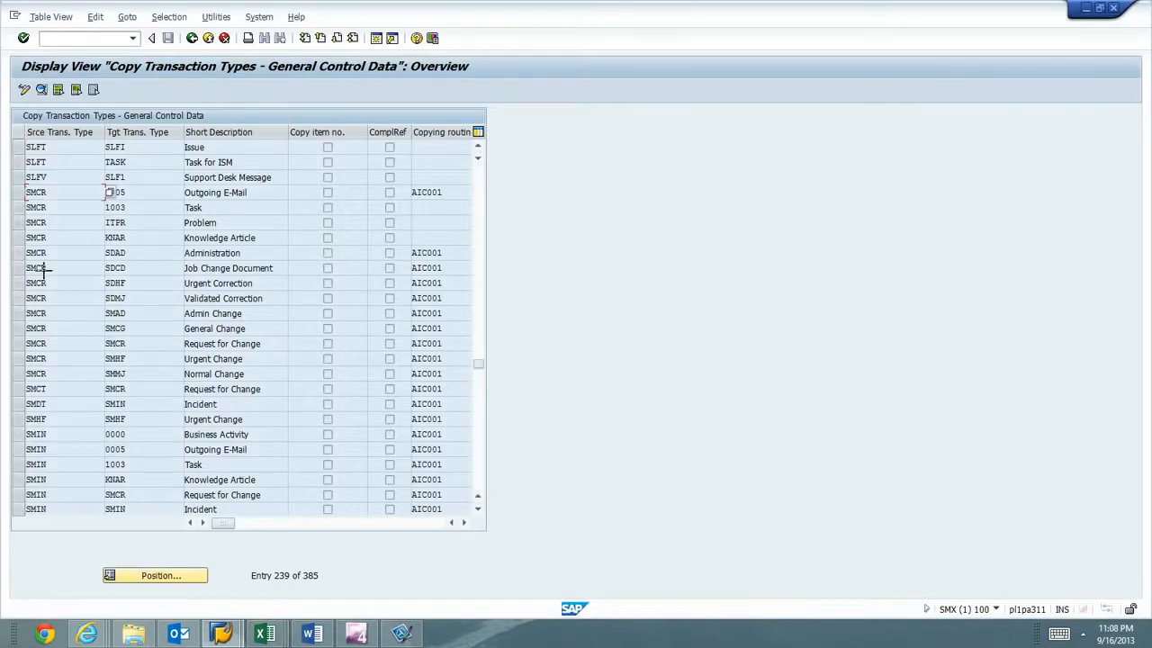
key("ctrl+y")
left_click_drag(27, 188, 95, 211)
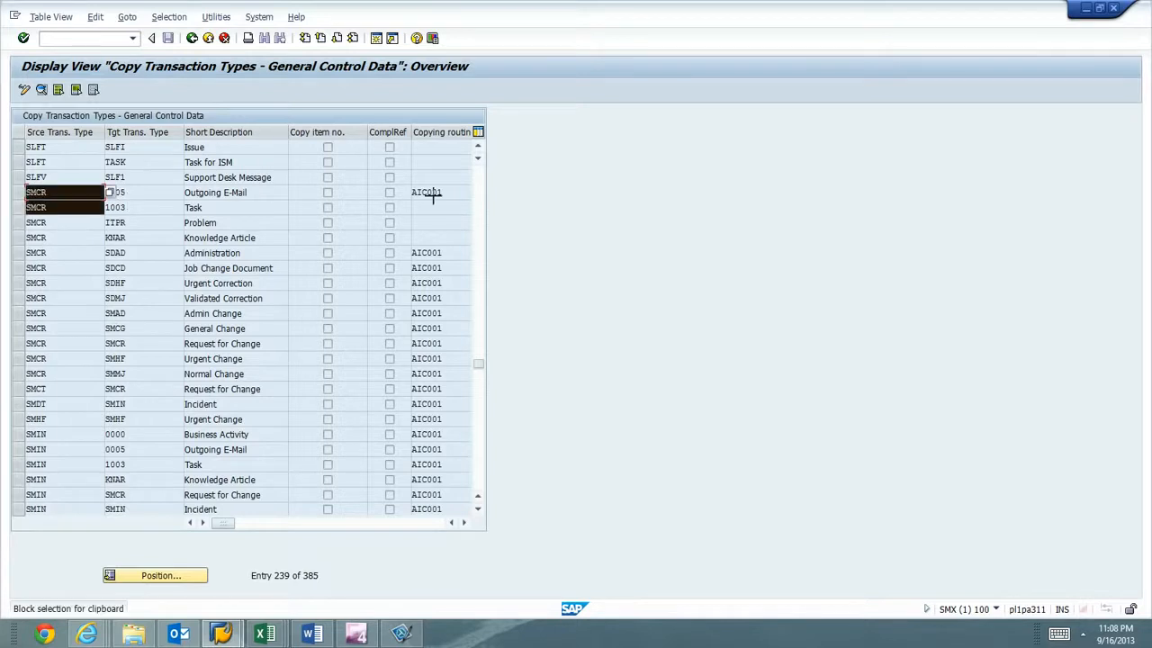
left_click_drag(433, 196, 461, 393)
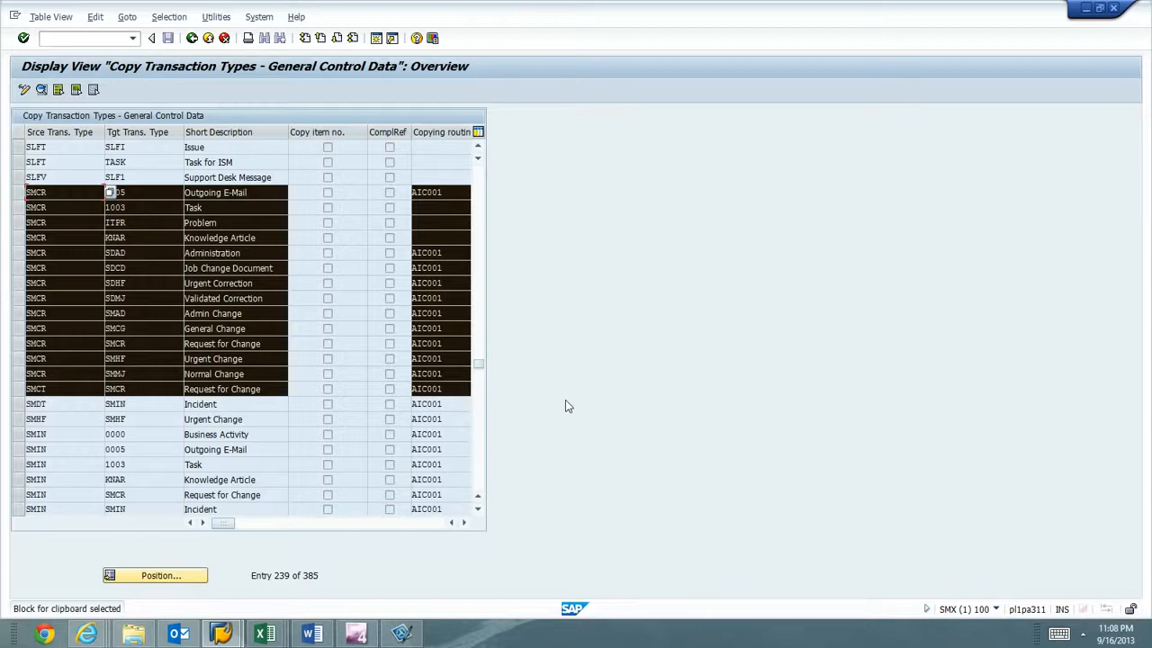
key("ctrl+c")
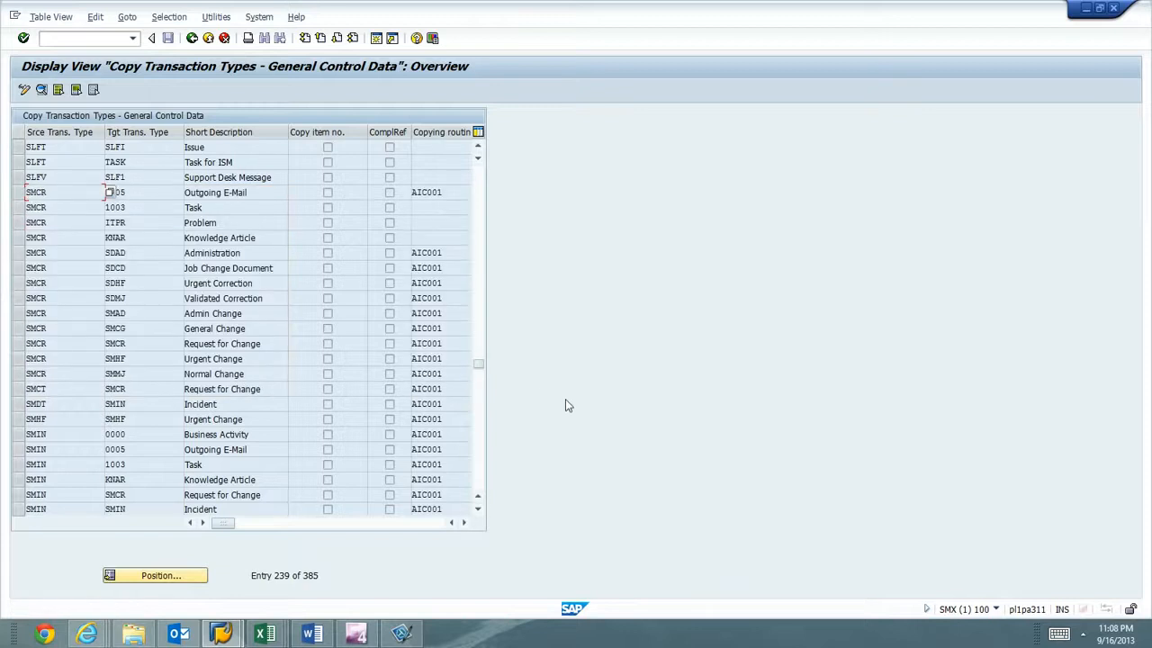
Step: Paste the copied entries into Book1 in Excel starting at cell A2 and autofit column C
key("alt+Tab")
key("ctrl+v")
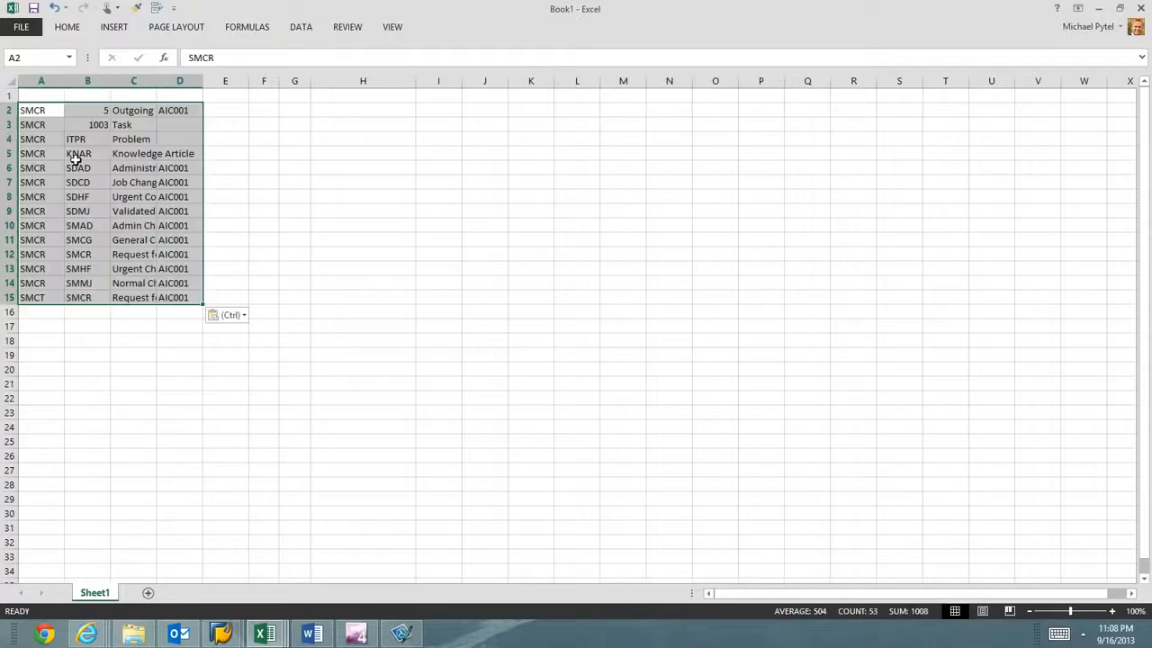
double_click(157, 84)
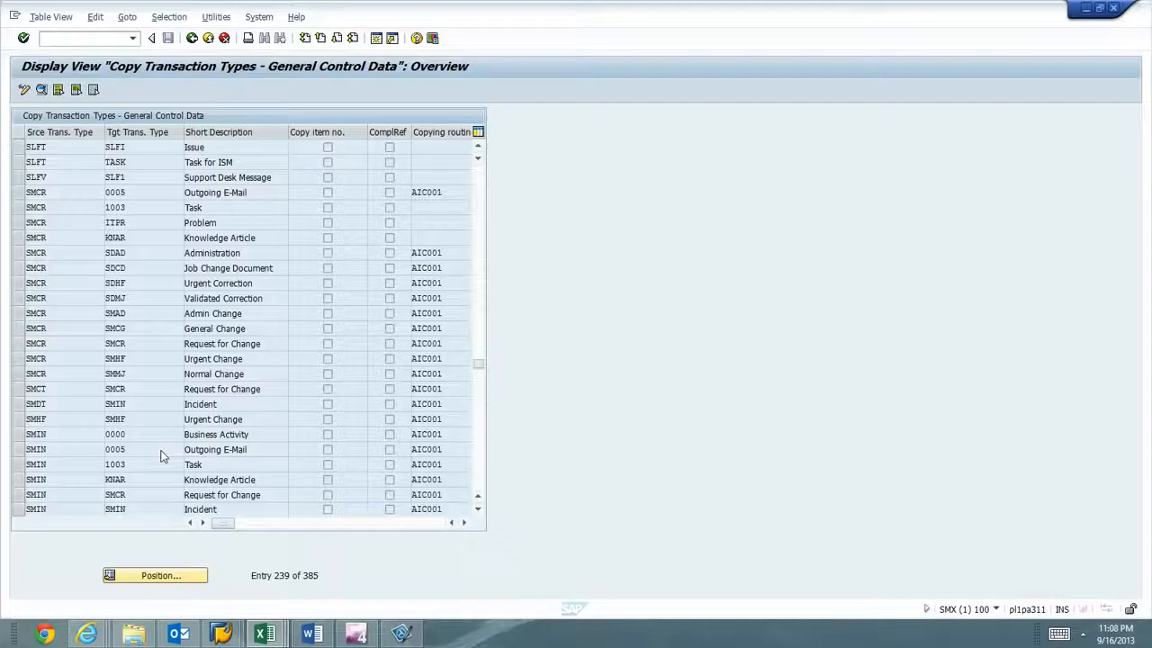
Step: Return to SAP GUI and copy the block of ZMCR and ZMHF entries at the end of the copy control table
key("alt+Tab")
scroll(160, 450, "down", 8)
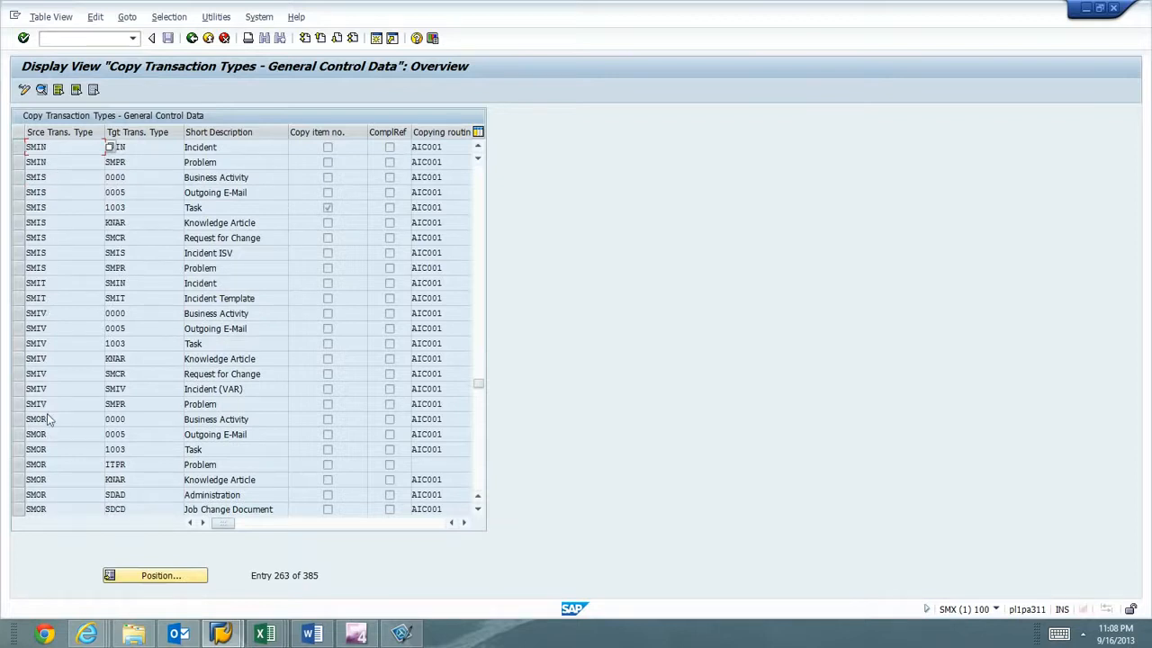
scroll(48, 414, "down", 8)
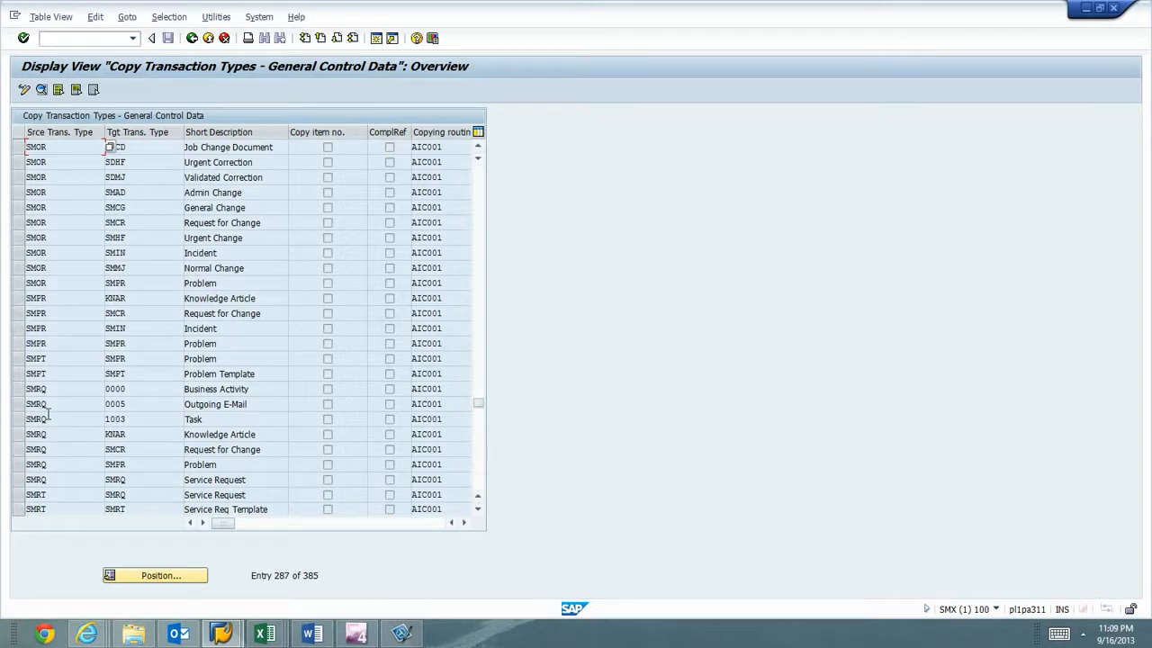
scroll(49, 414, "down", 3)
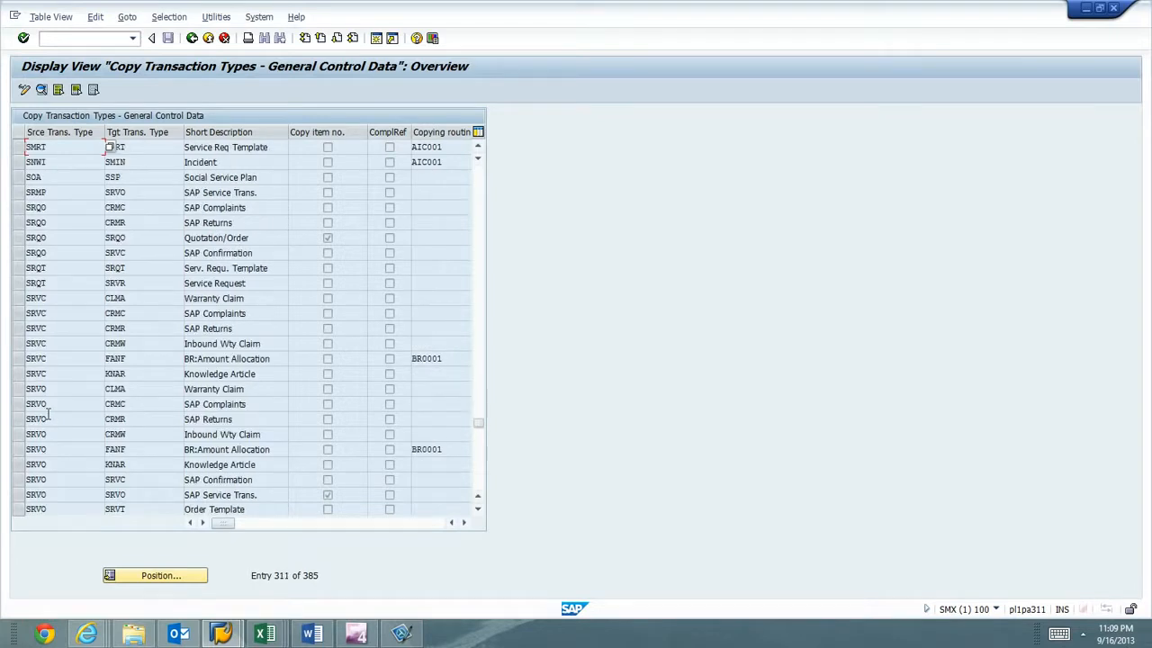
scroll(49, 416, "down", 6)
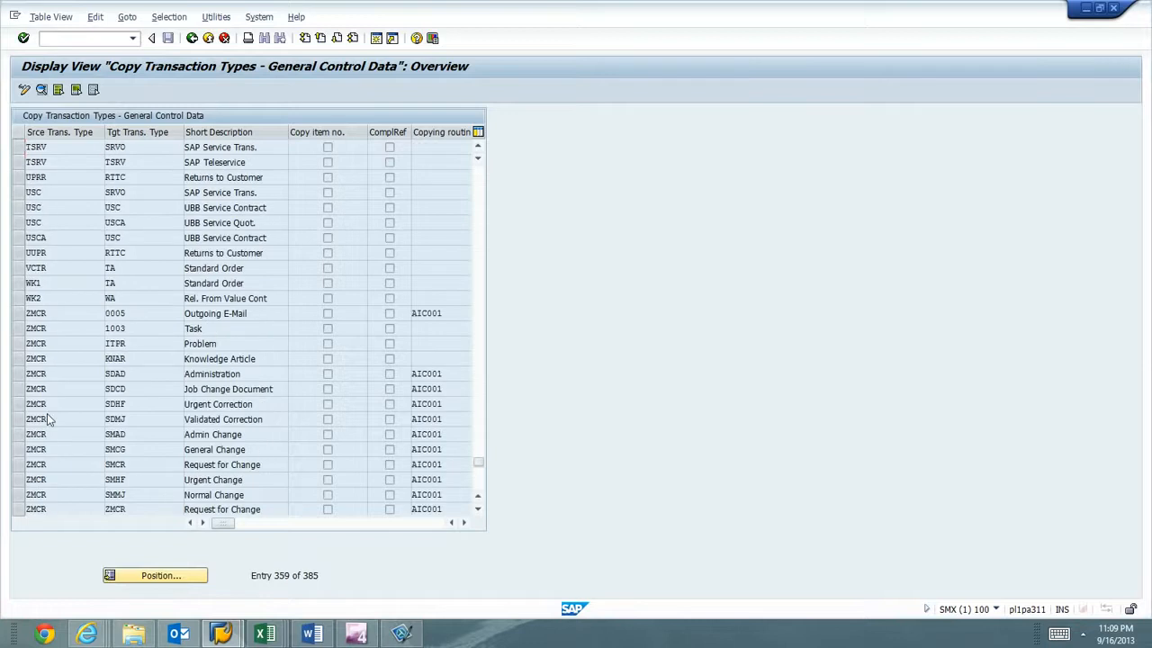
scroll(47, 413, "down", 3)
scroll(46, 413, "up", 3)
scroll(239, 430, "down", 1)
scroll(63, 279, "down", 1)
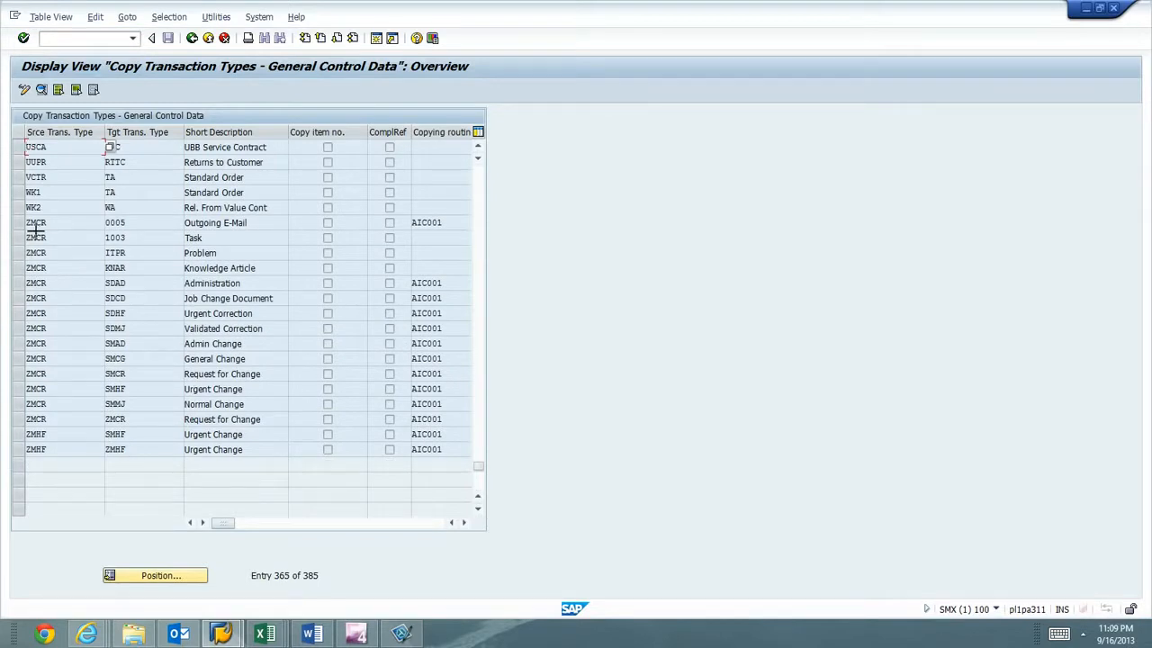
key("ctrl+y")
left_click_drag(253, 222, 448, 452)
key("ctrl+c")
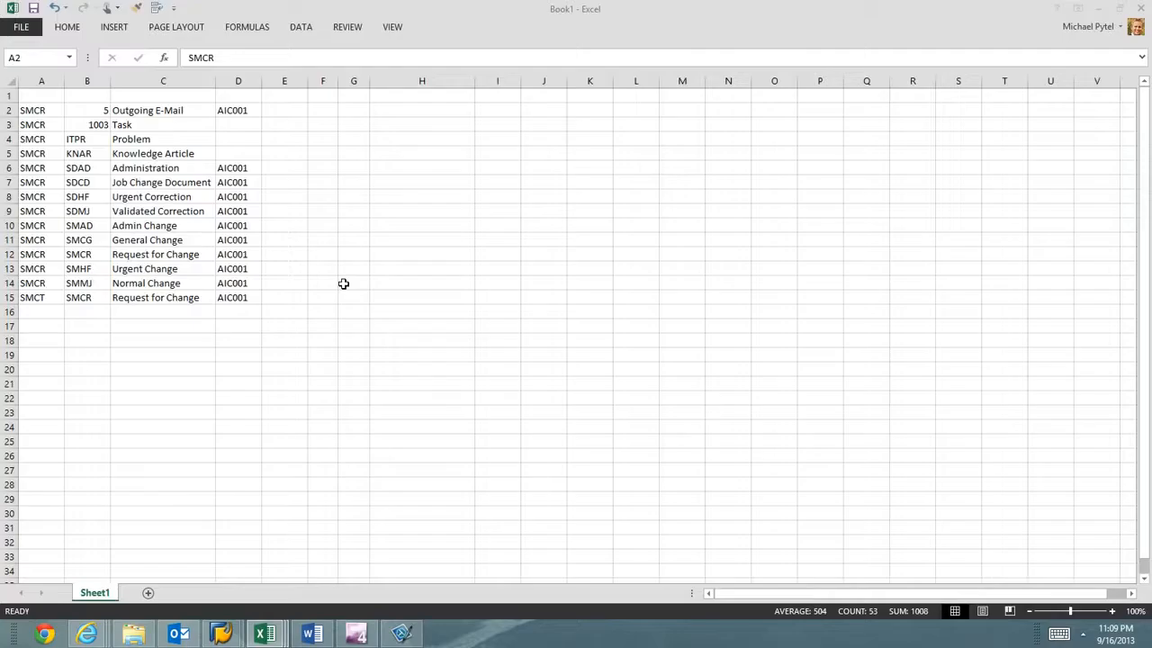
Step: Paste the ZMCR and ZMHF entries into the Excel sheet beside the first block, starting at cell F2
key("ctrl+a")
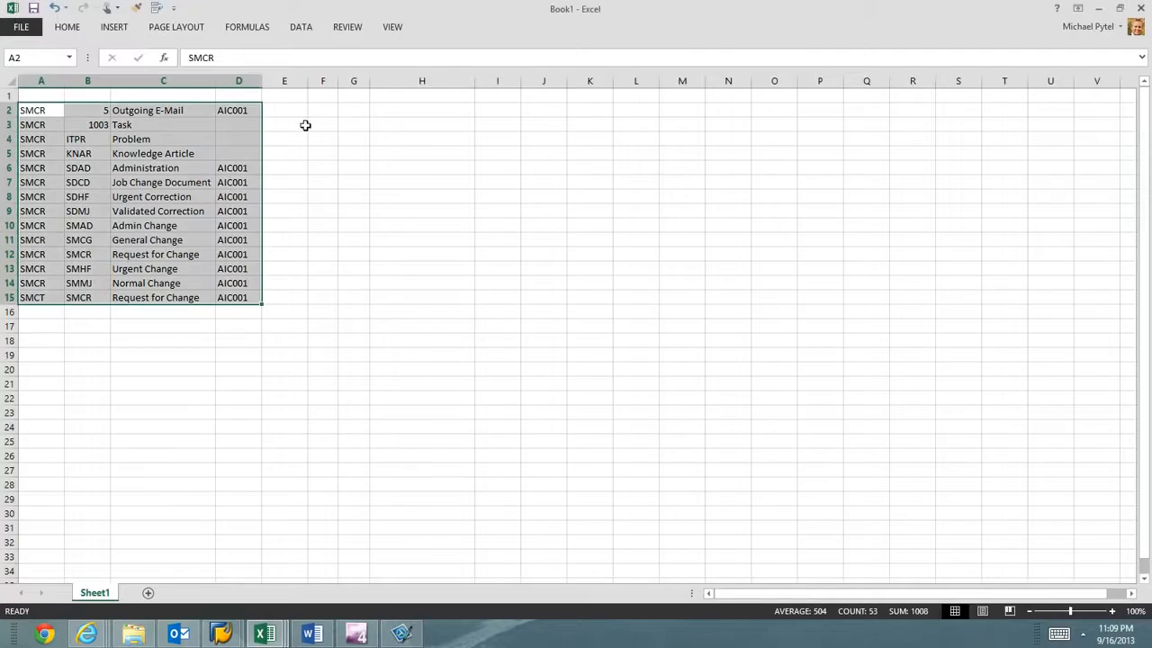
left_click(322, 112)
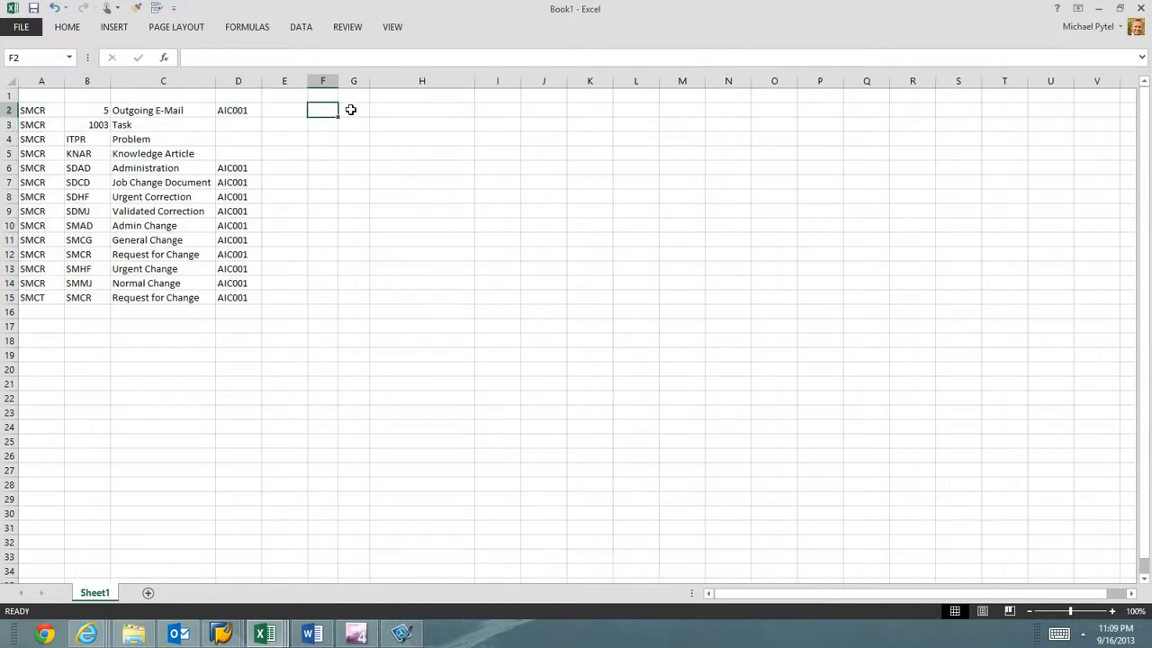
key("ctrl+v")
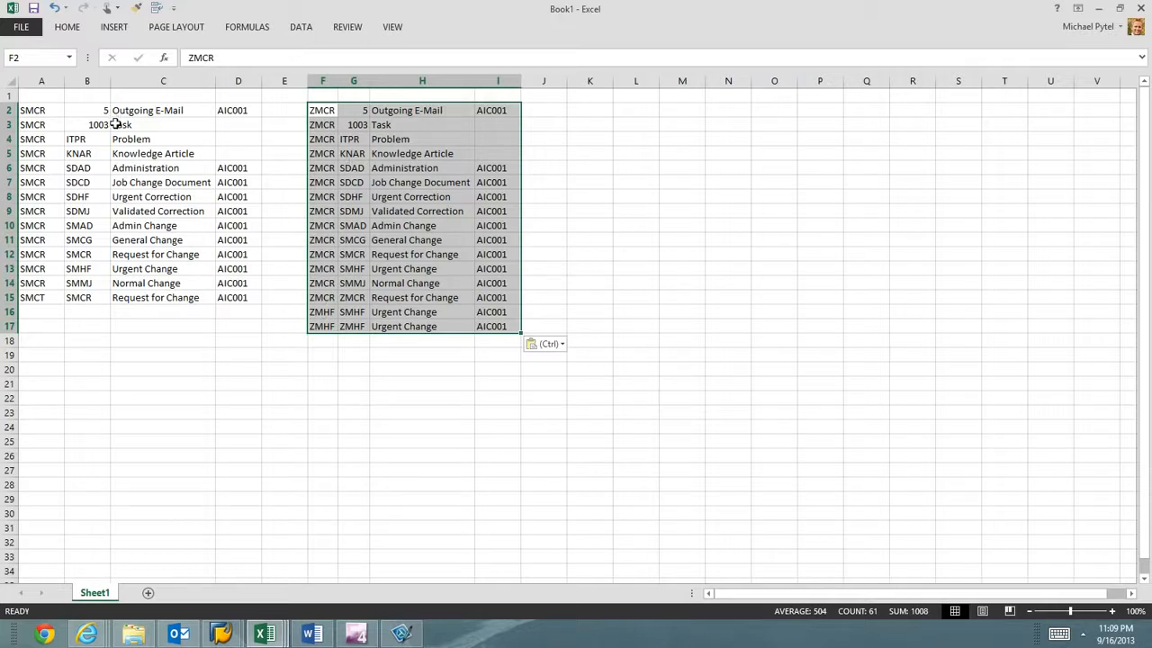
Step: Review the target transaction types of the pasted ZMCR entries and select the SDHF Urgent Correction row, F8:I8
left_click(354, 153)
left_click(352, 169)
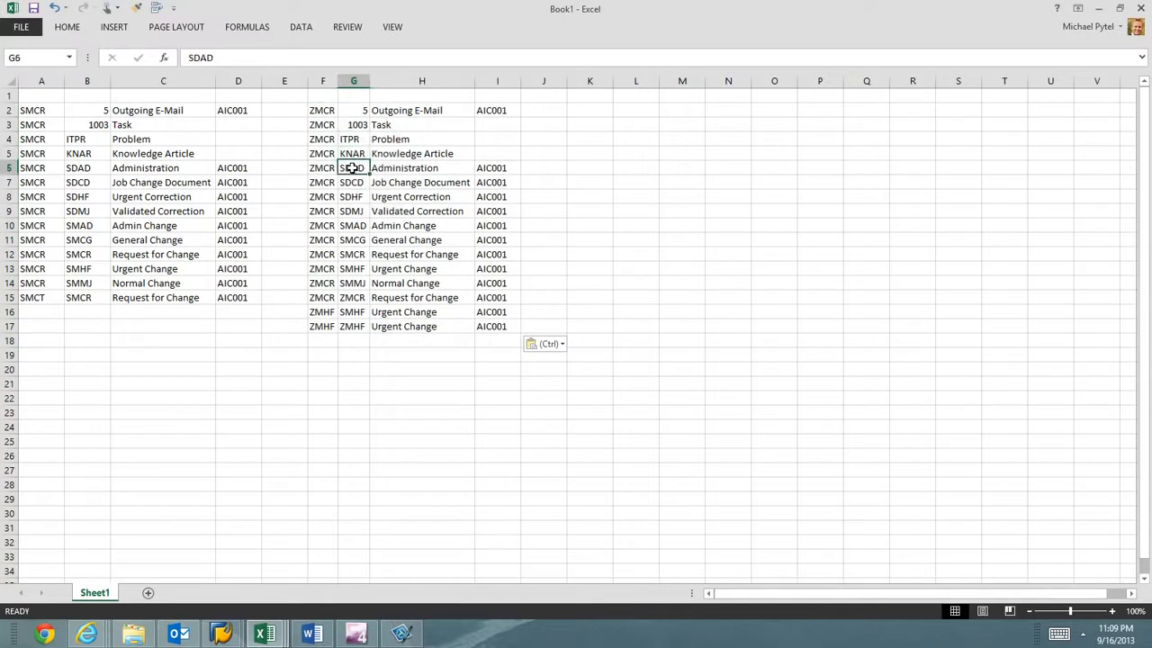
left_click(353, 183)
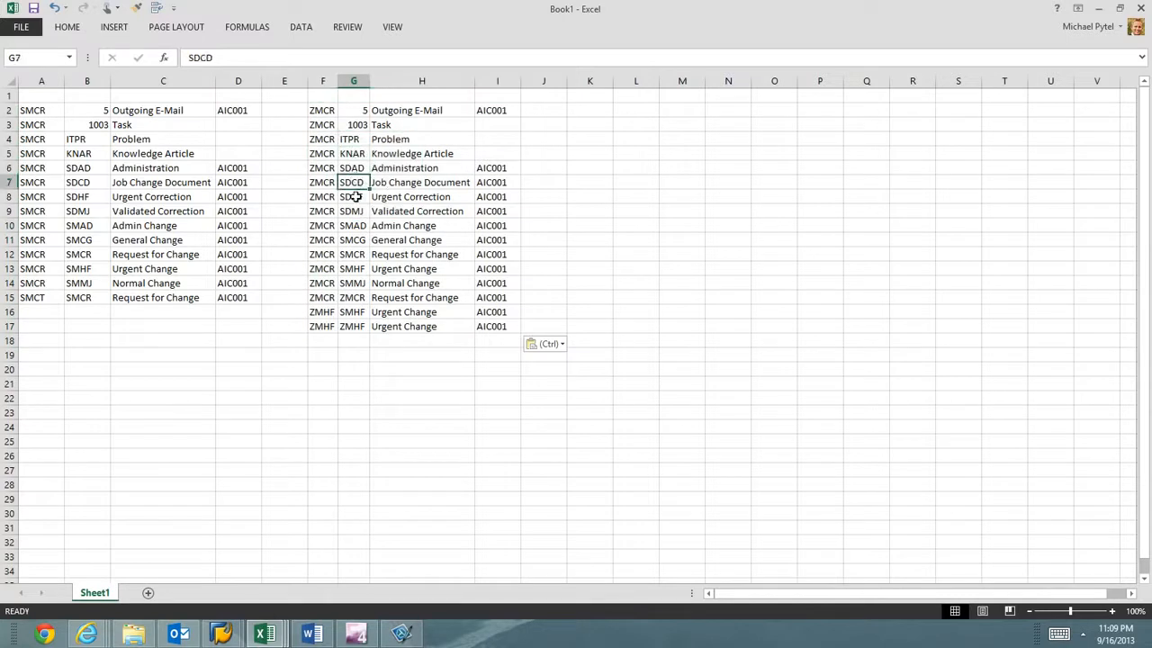
left_click(352, 198)
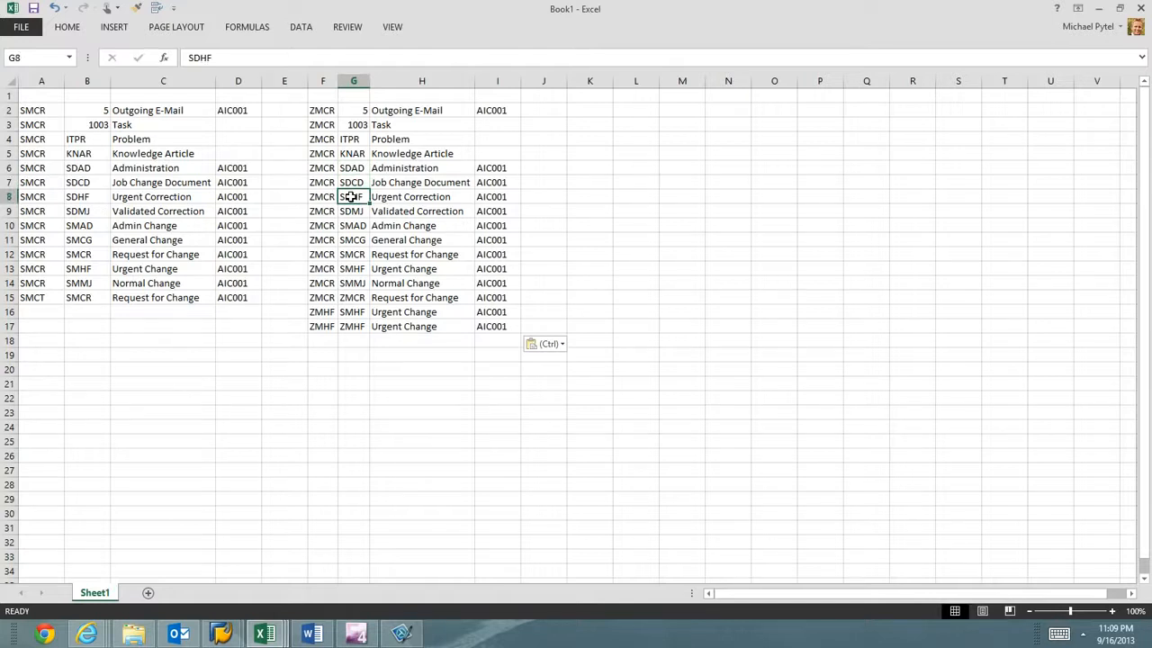
left_click_drag(319, 196, 481, 196)
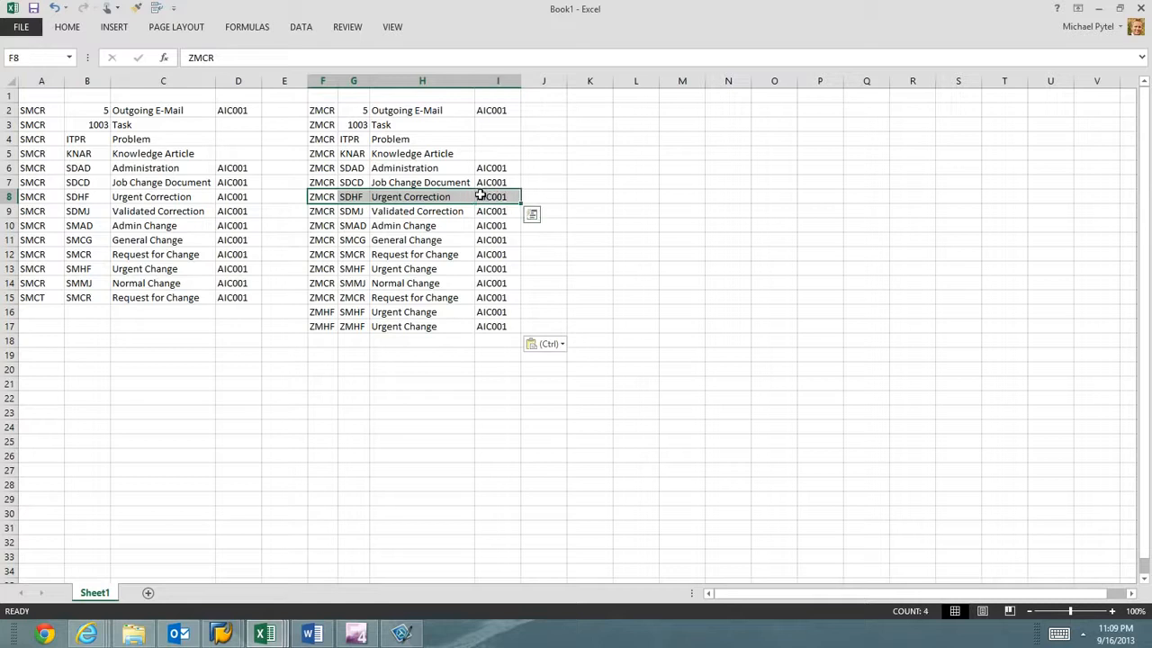
Step: Enter the header Action in cell J1 beside the ZMCR and ZMHF entries
left_click(551, 96)
type("Action")
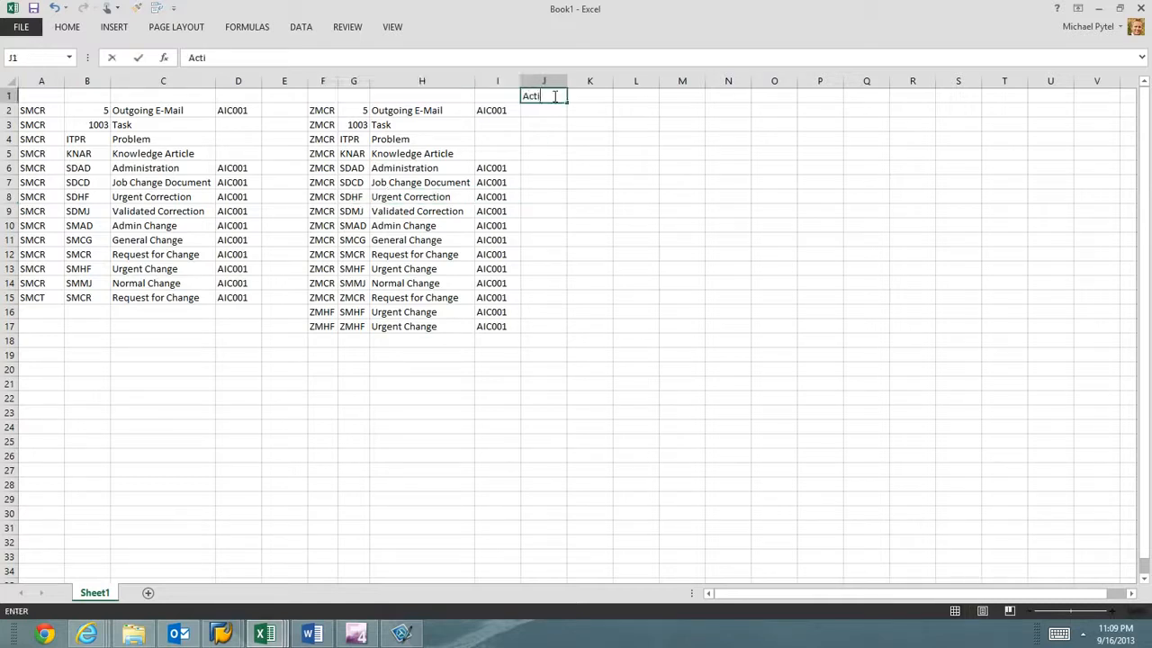
key("ctrl+Return")
Step: Mark the ZMCR entries targeting SDHF Urgent Correction and SDMJ Validated Correction as Delete in cells J8 and J9
key("Down")
key("Down")
key("Down")
key("Down")
key("Down")
key("Down")
key("Down")
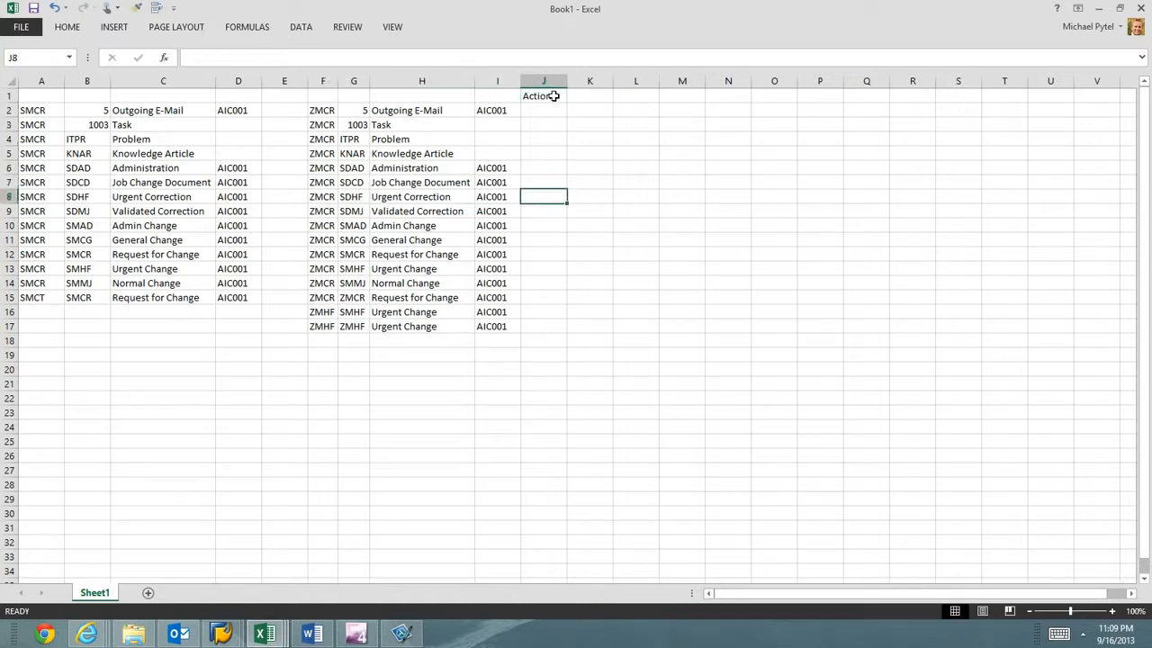
type("Del")
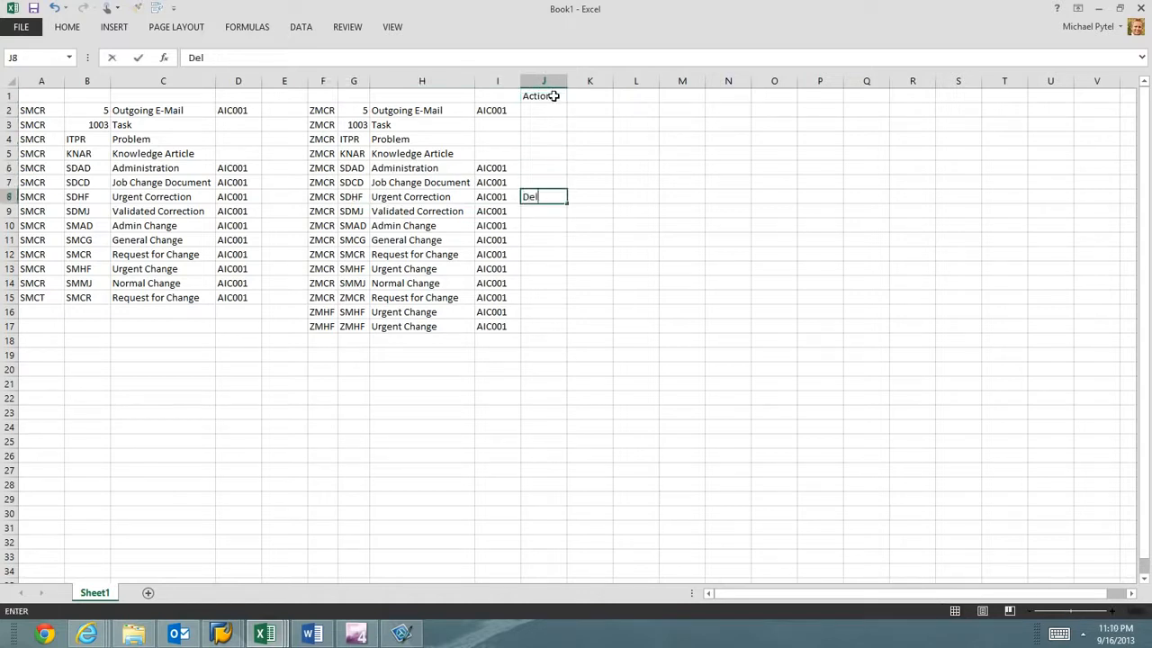
type("ete")
key("Return")
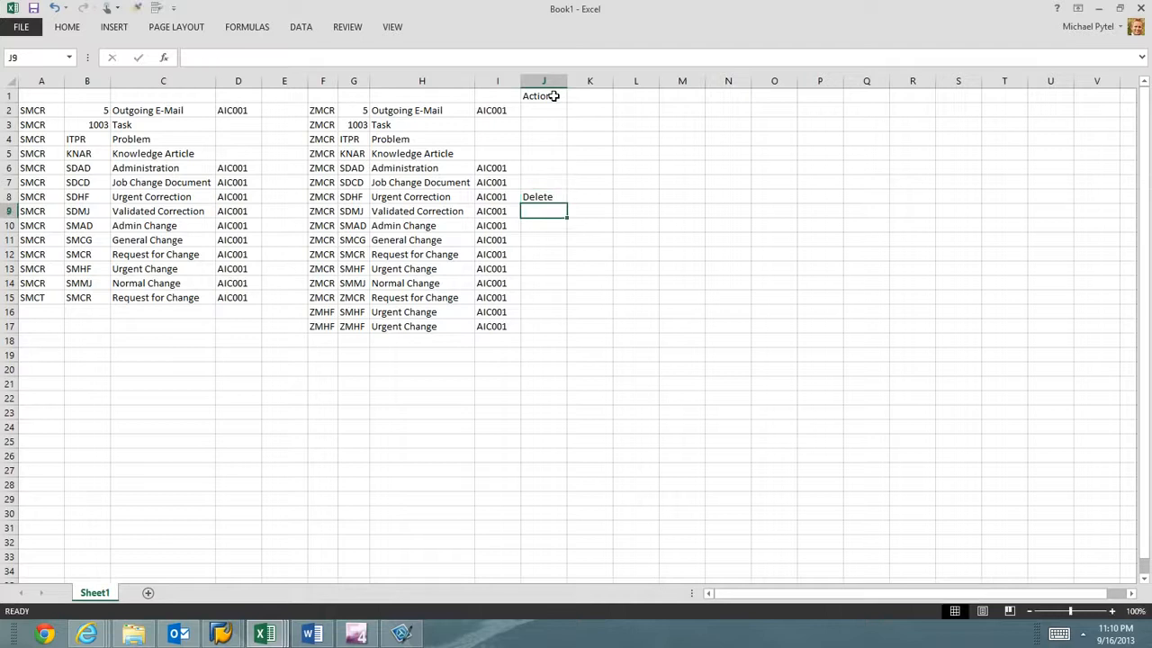
type("Delete")
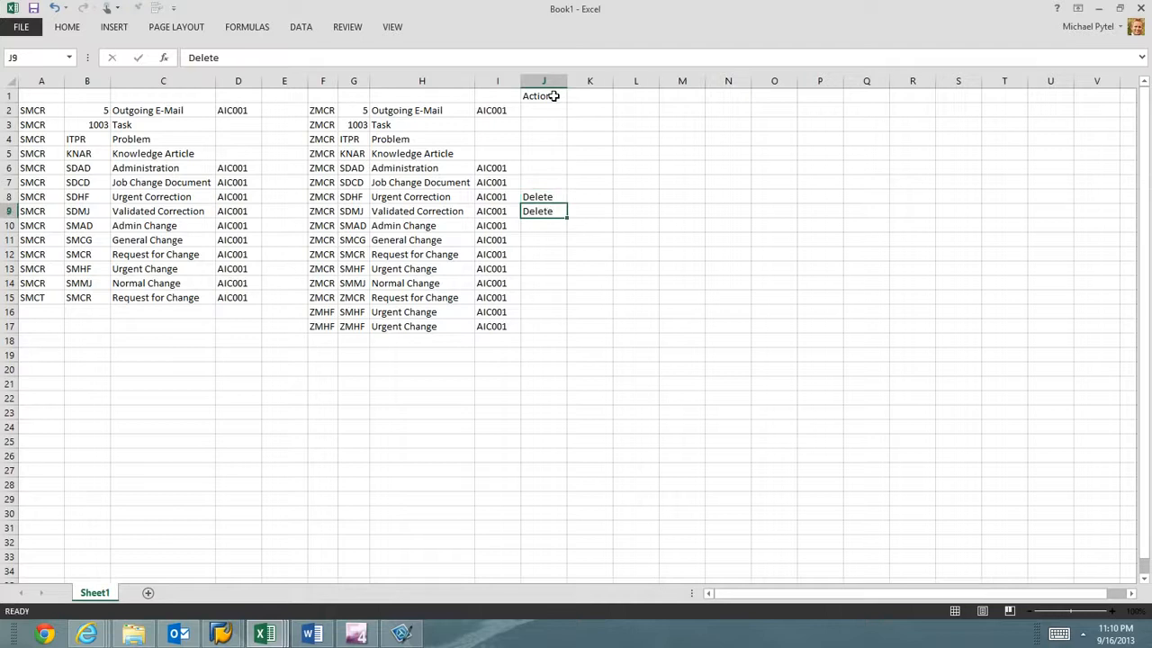
key("Return")
Step: Change the target transaction types of the ZMCR Admin Change and General Change rows to ZMAD and ZMCG in G10 and G11
key("Left")
key("Left")
key("Left")
key("Left")
key("Left")
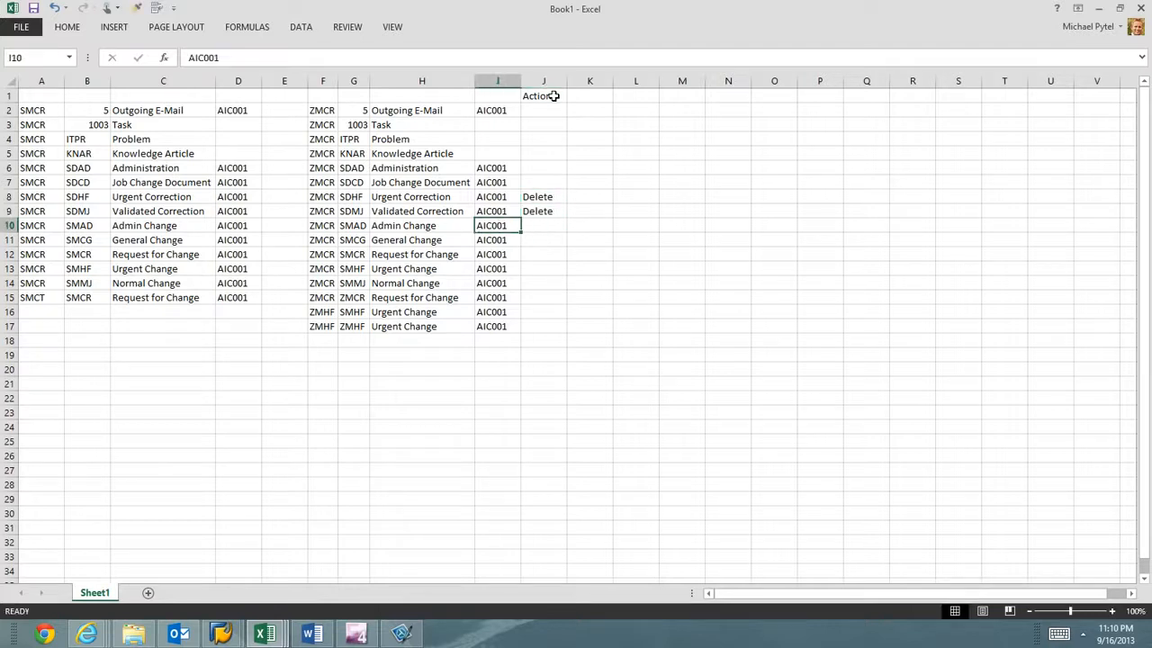
key("Right")
key("Right")
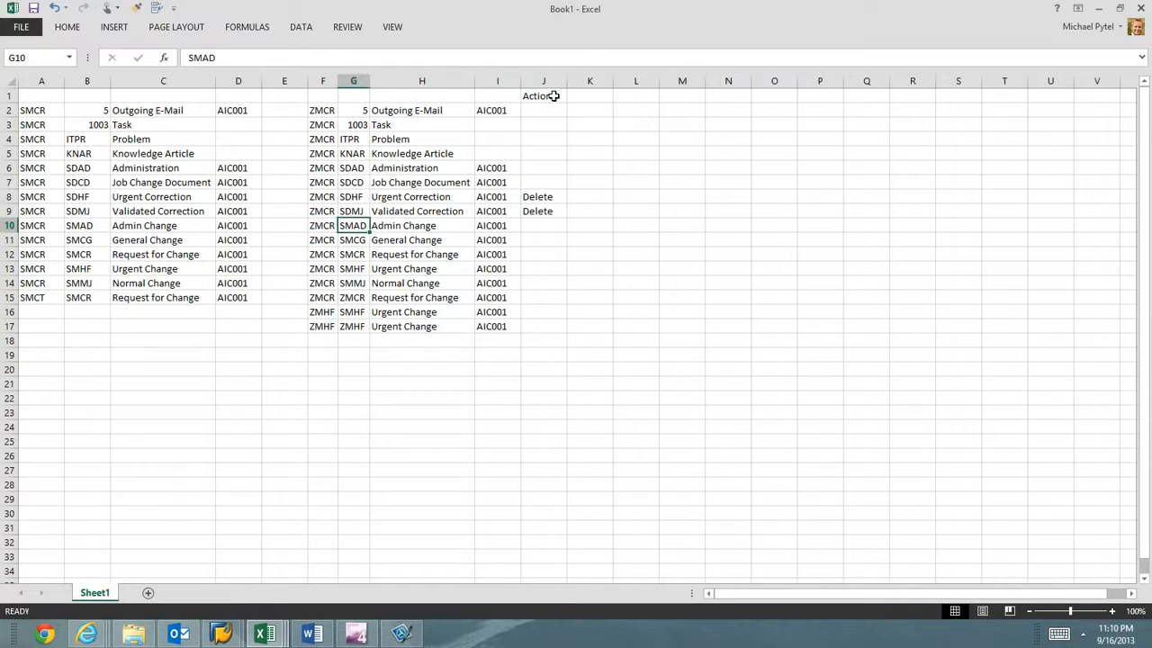
type("ZMAD")
key("Return")
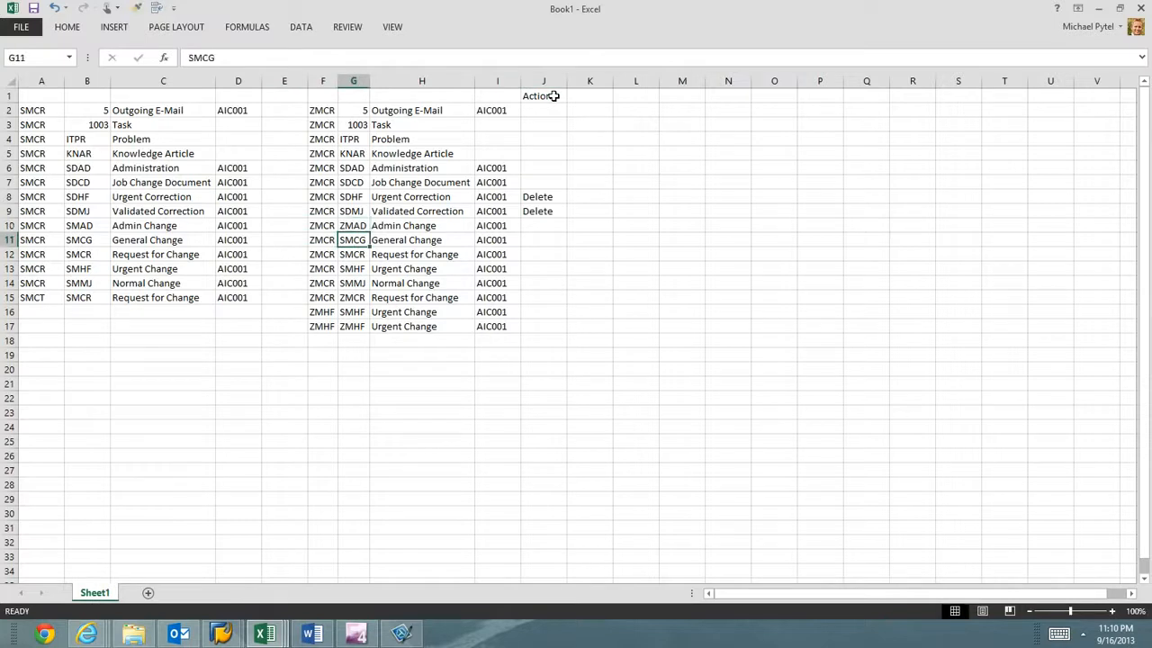
type("ZMCG")
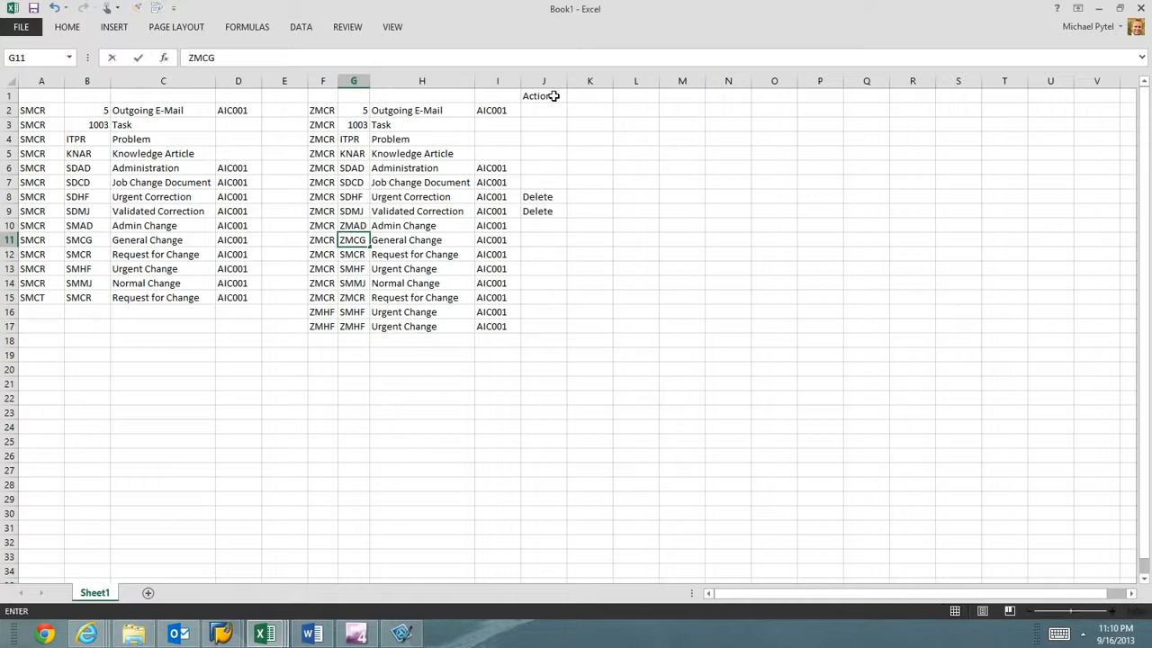
key("Return")
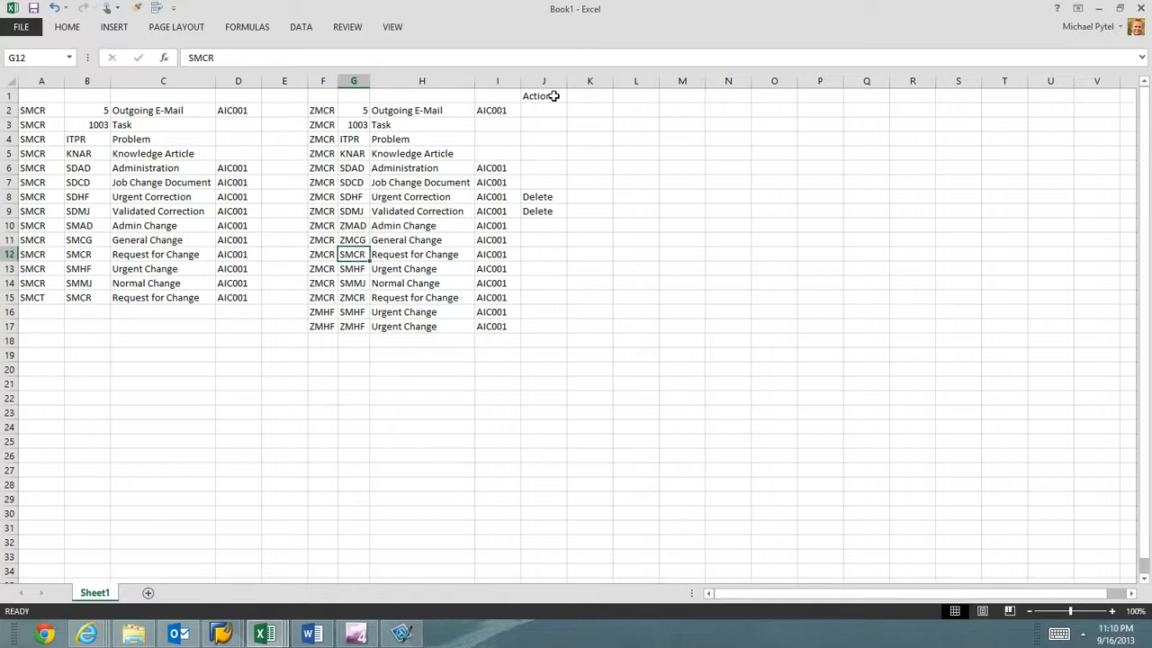
Step: Set the ZMCR target transaction types in G12, G13 and G14 to ZMCR, ZMHF and ZMMJ
type("ZMC")
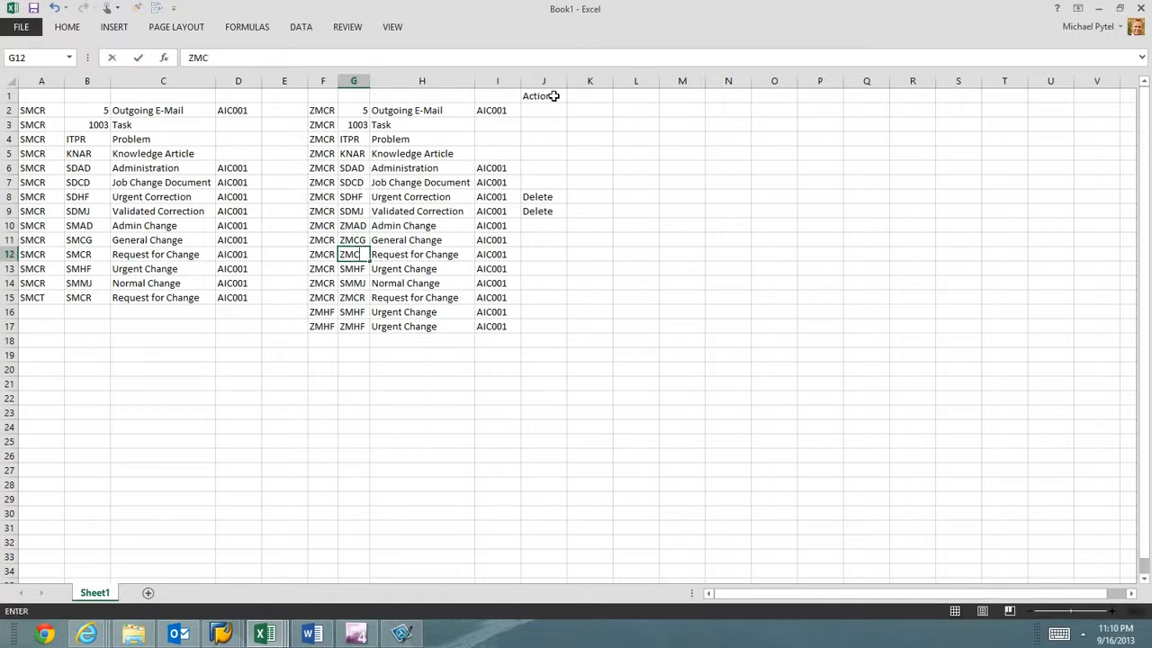
type("R")
key("Return")
type("ZM")
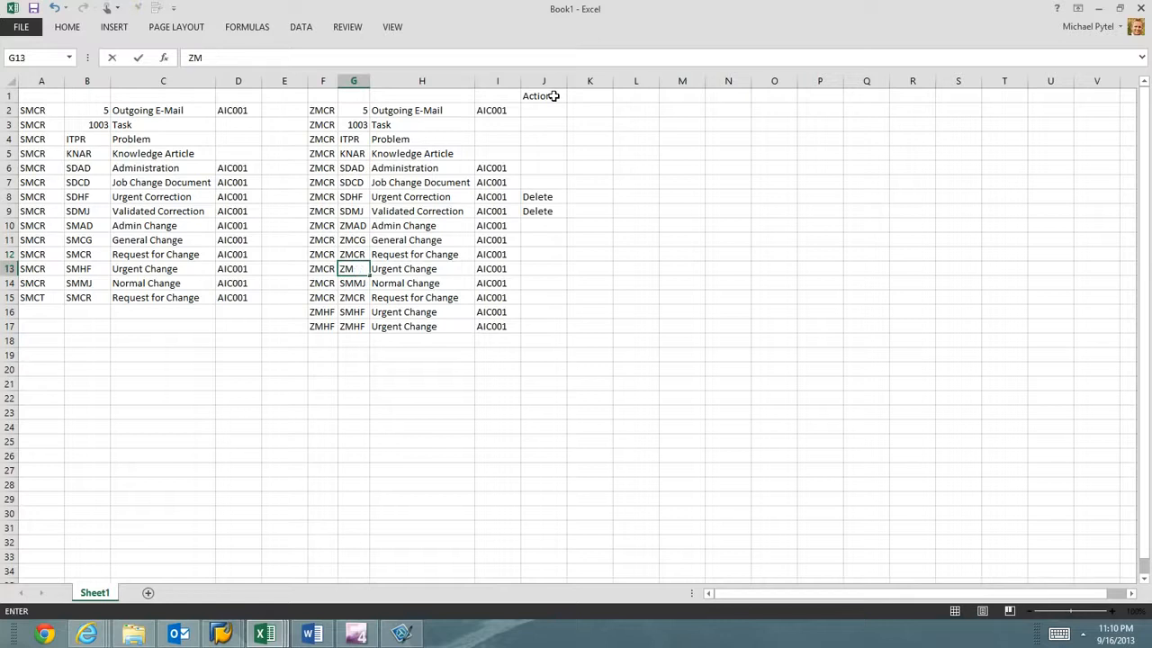
type("HF")
key("Return")
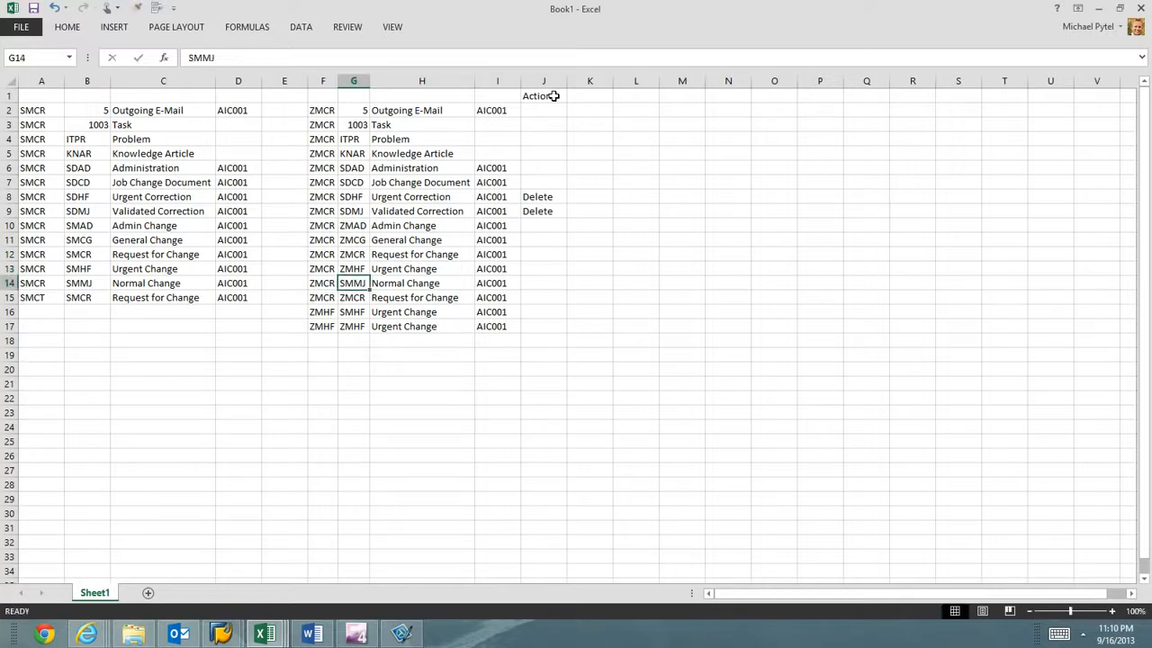
type("ZMM")
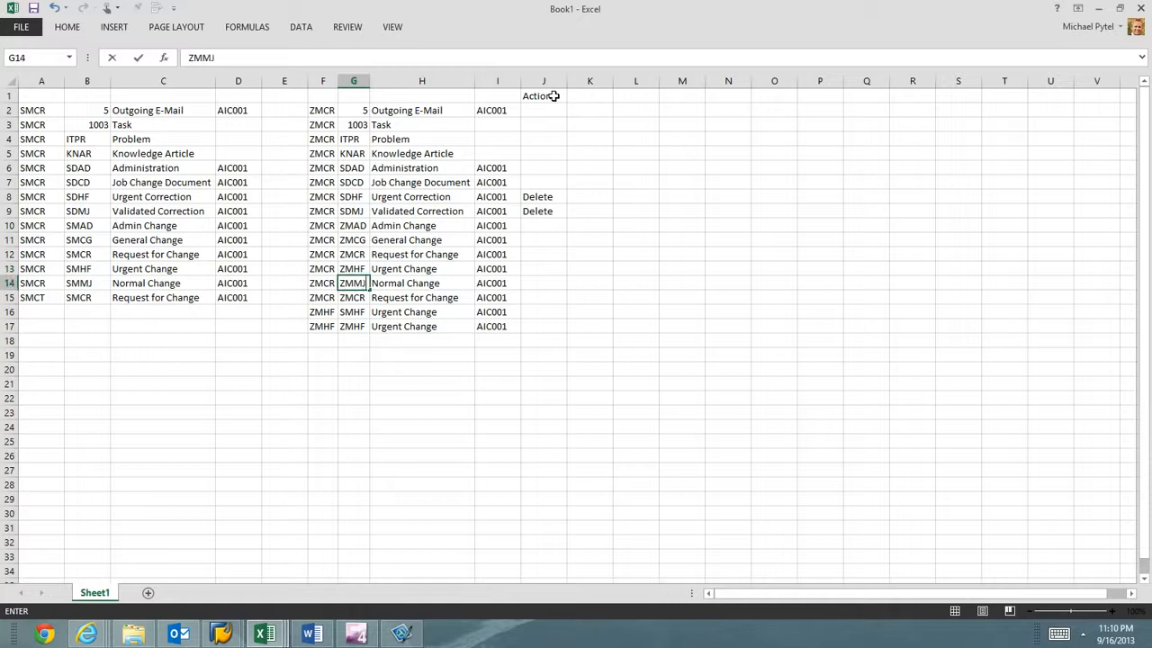
key("Return")
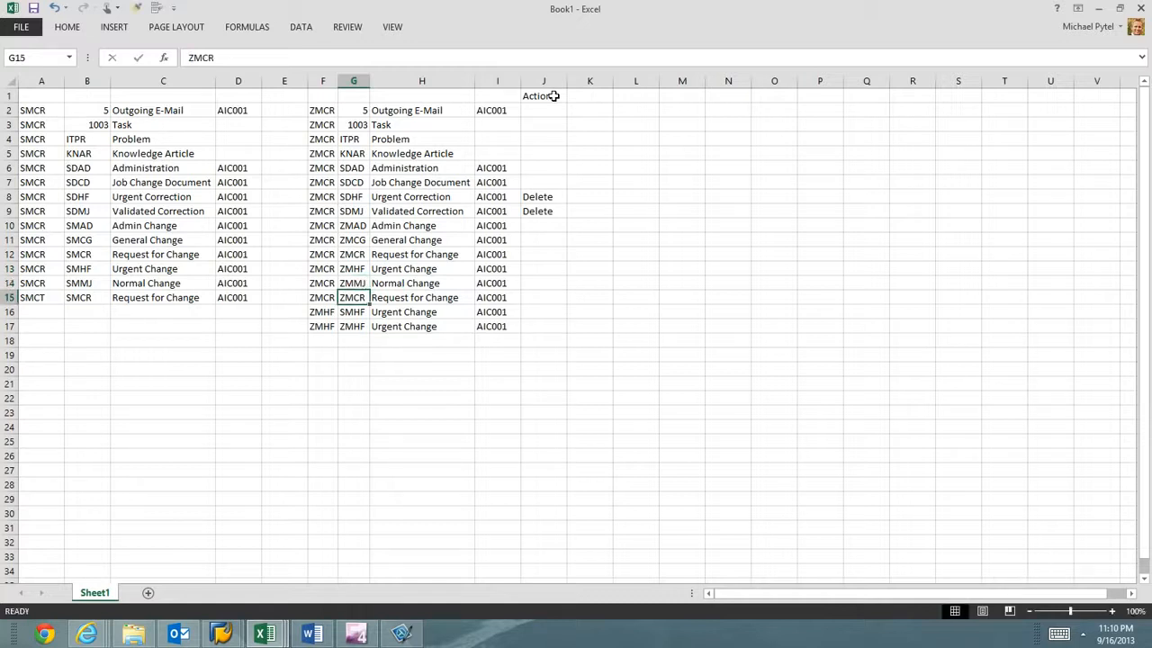
Step: Mark the duplicate ZMCR Request for Change entry in row 12 as Delete in the Action column
key("Up")
key("Up")
key("Up")
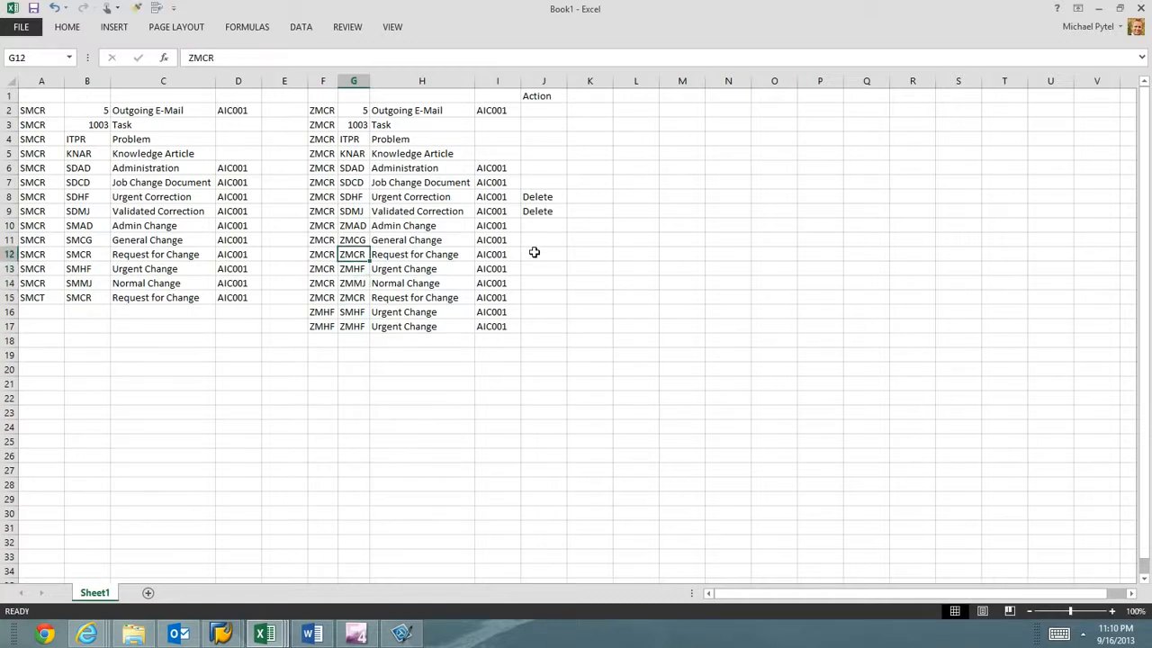
left_click(534, 252)
type("Delete")
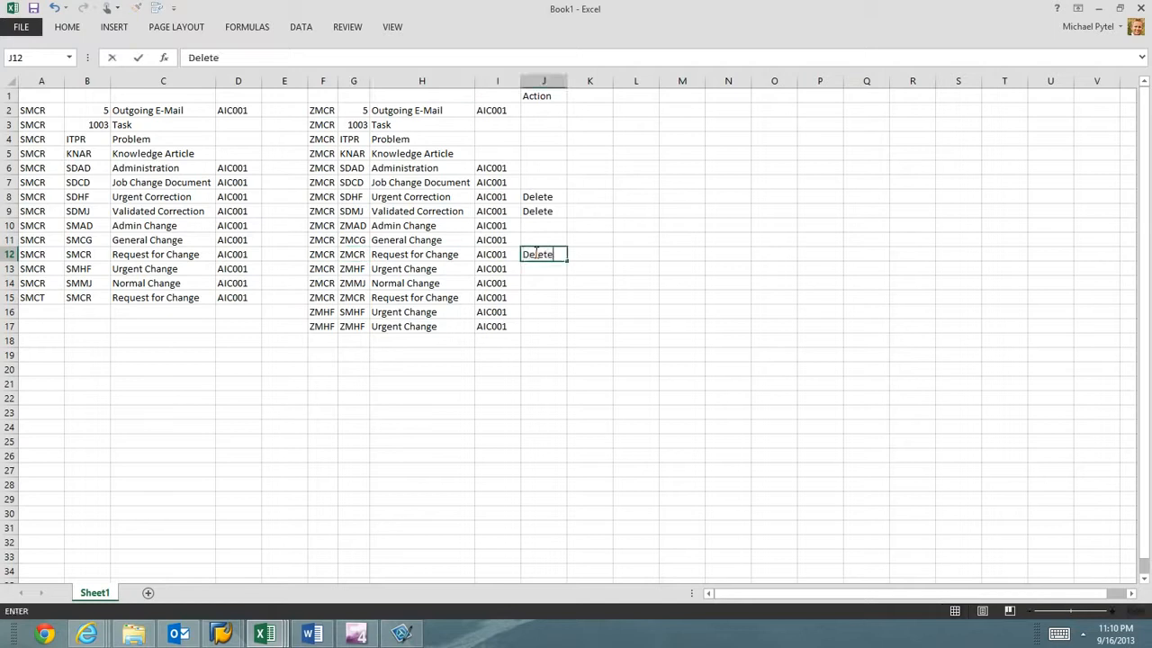
Step: Mark the ZMHF entry targeting SMHF Urgent Change in row 16 as Delete in the Action column
left_click(316, 313)
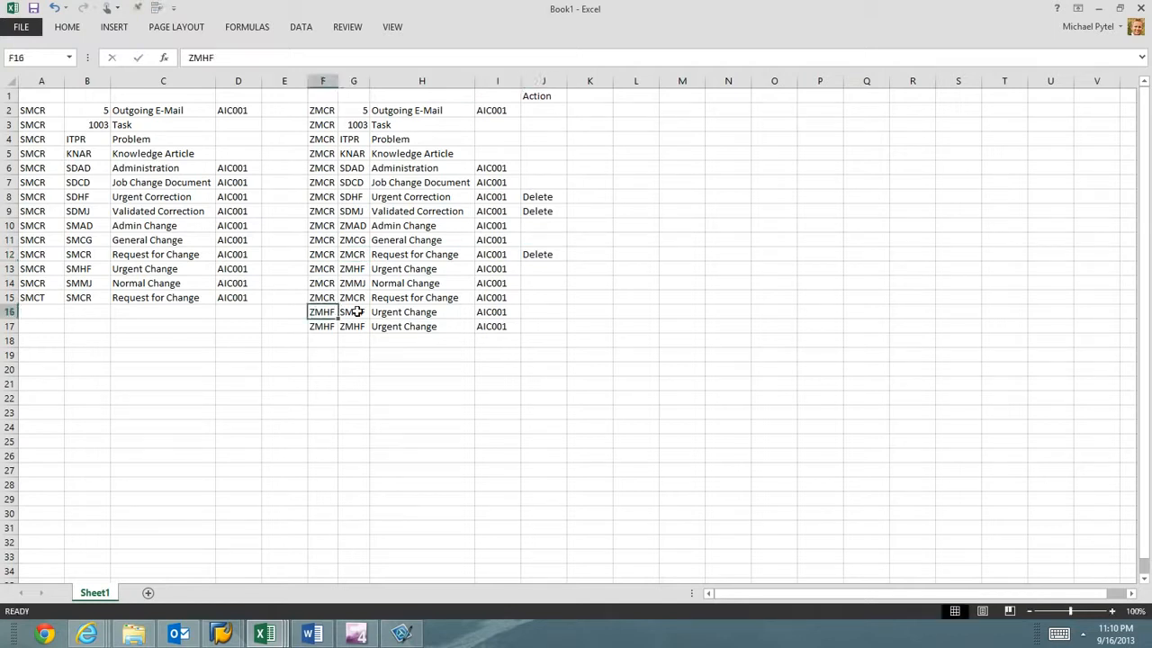
left_click(354, 311)
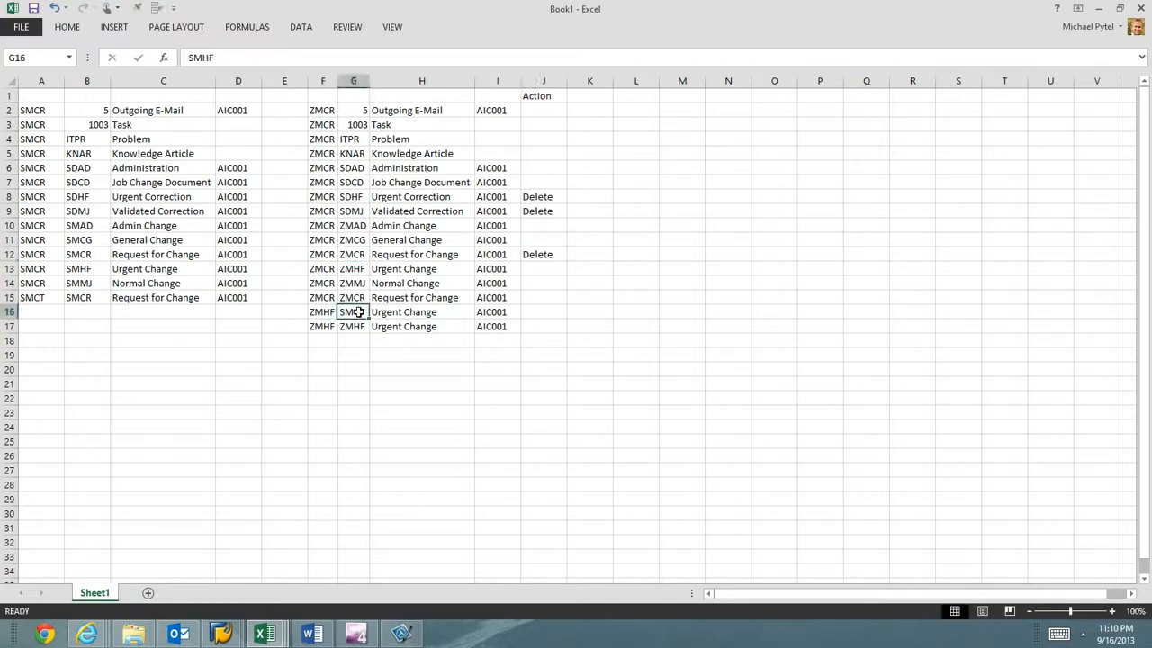
left_click(531, 309)
type("Delete")
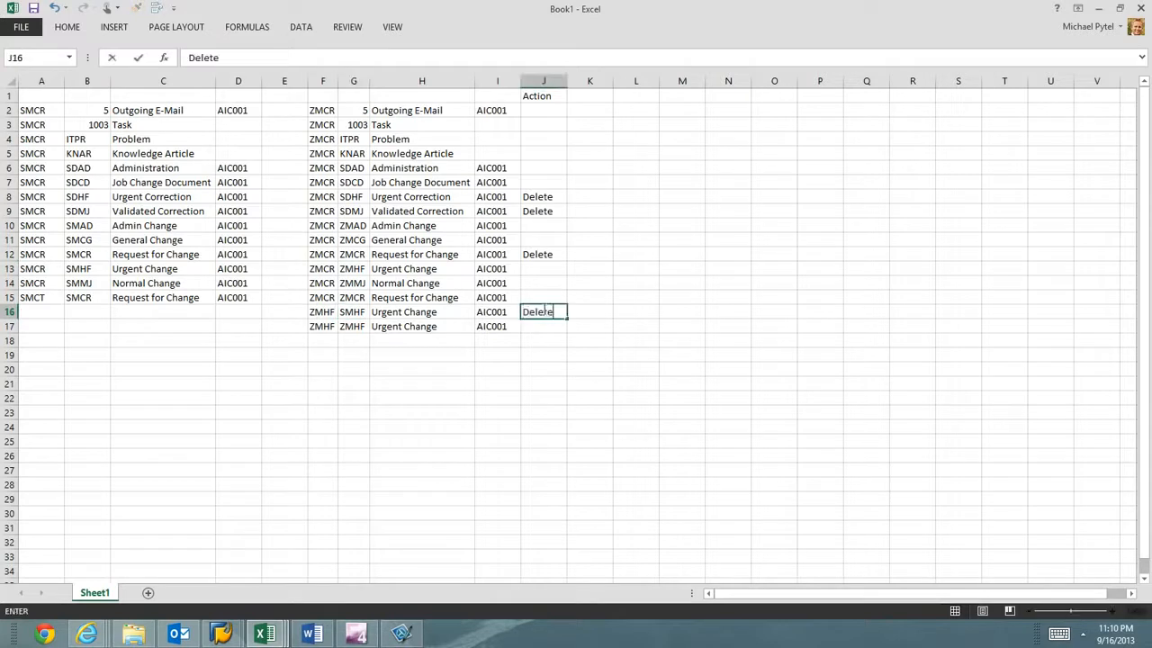
left_click(515, 340)
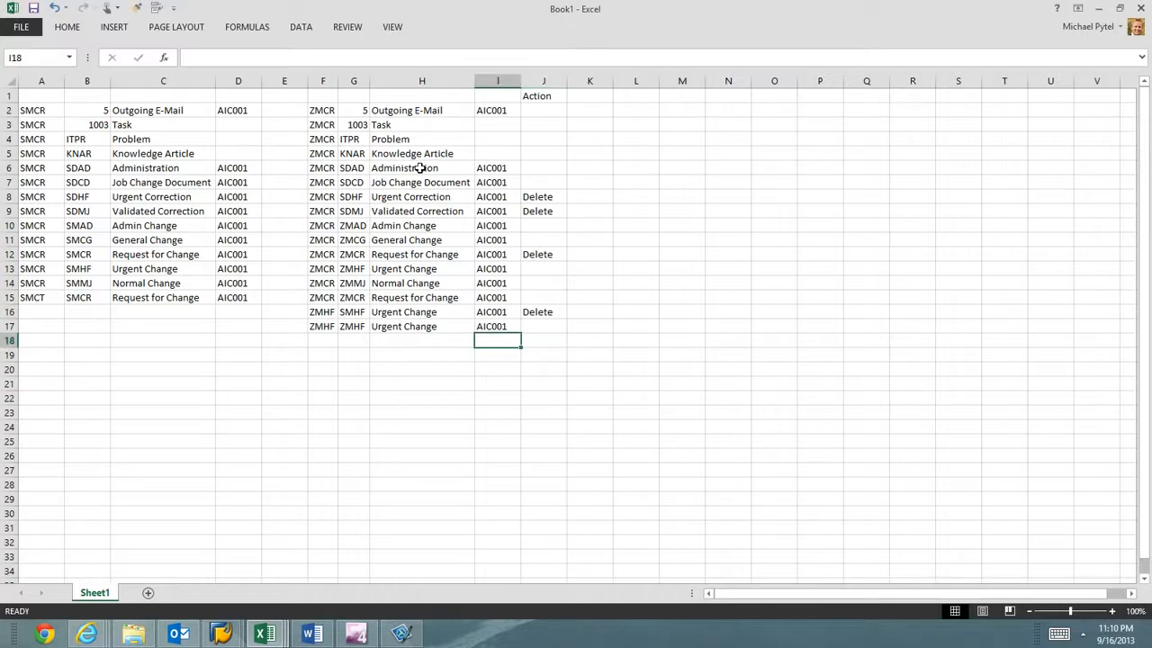
Step: Review the ZMCR rows from Outgoing E-Mail to Job Change Document by selecting F2:J7
left_click_drag(550, 188, 352, 183)
left_click_drag(327, 144, 317, 108)
key("alt")
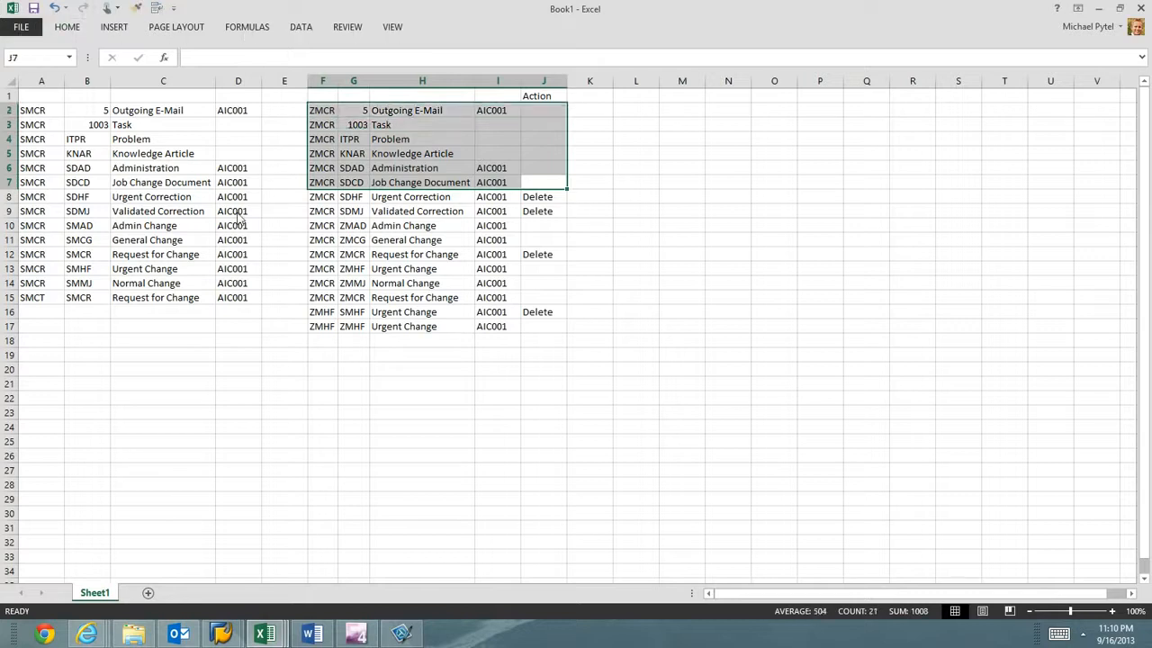
Step: Switch to SAP GUI and select the ZMCR entries targeting SDHF Urgent Correction and SDMJ Validated Correction, checking the Excel list
key("alt+Tab")
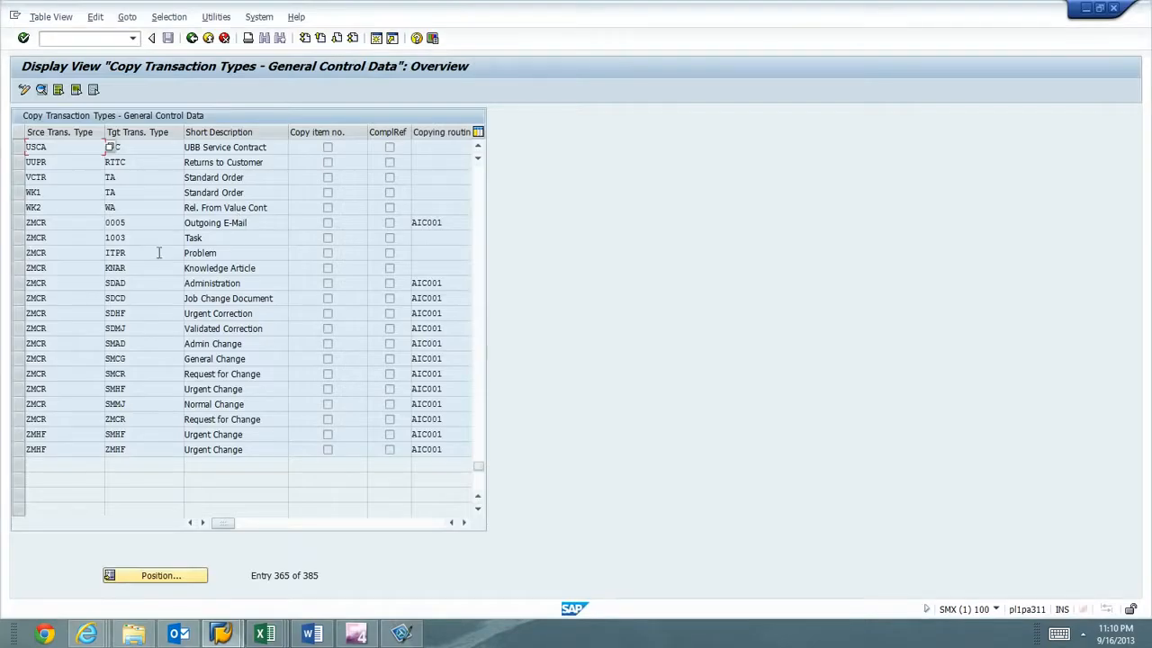
left_click(18, 282)
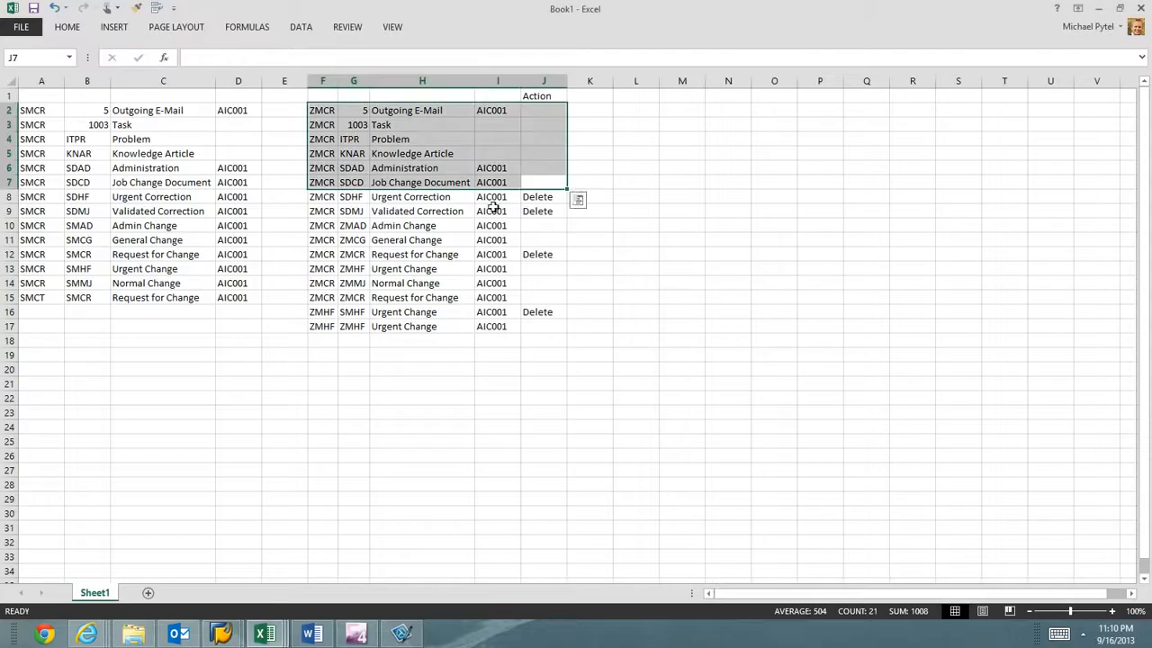
key("alt+Tab")
key("alt+Tab")
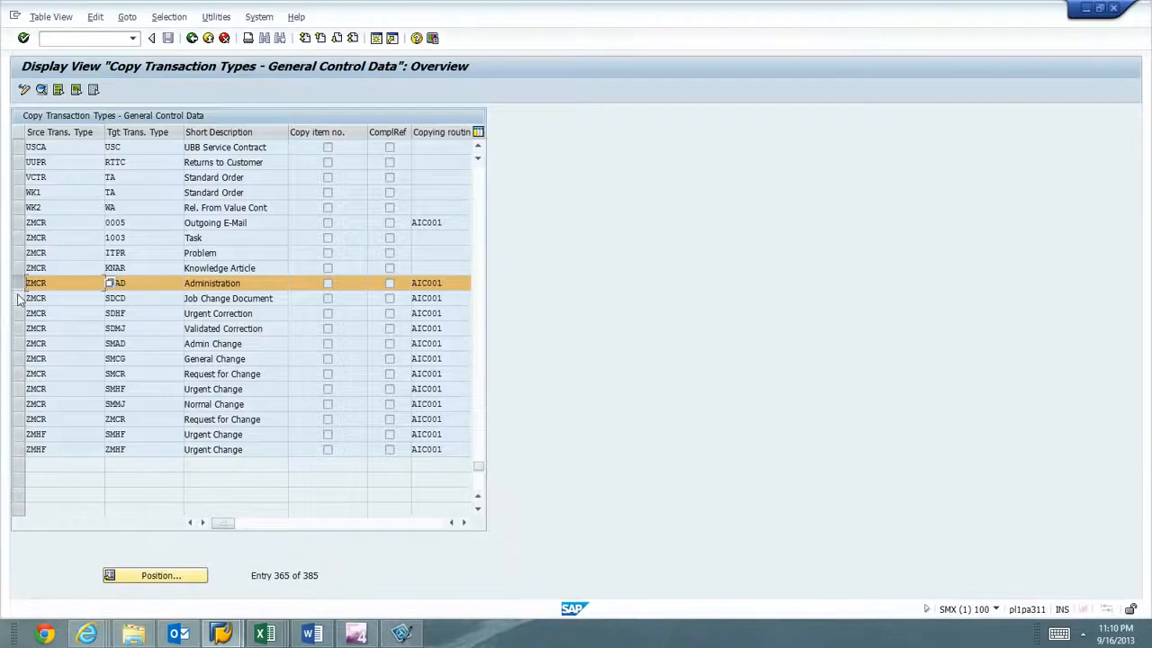
left_click(18, 298)
left_click(18, 313)
left_click(18, 299)
left_click(18, 283)
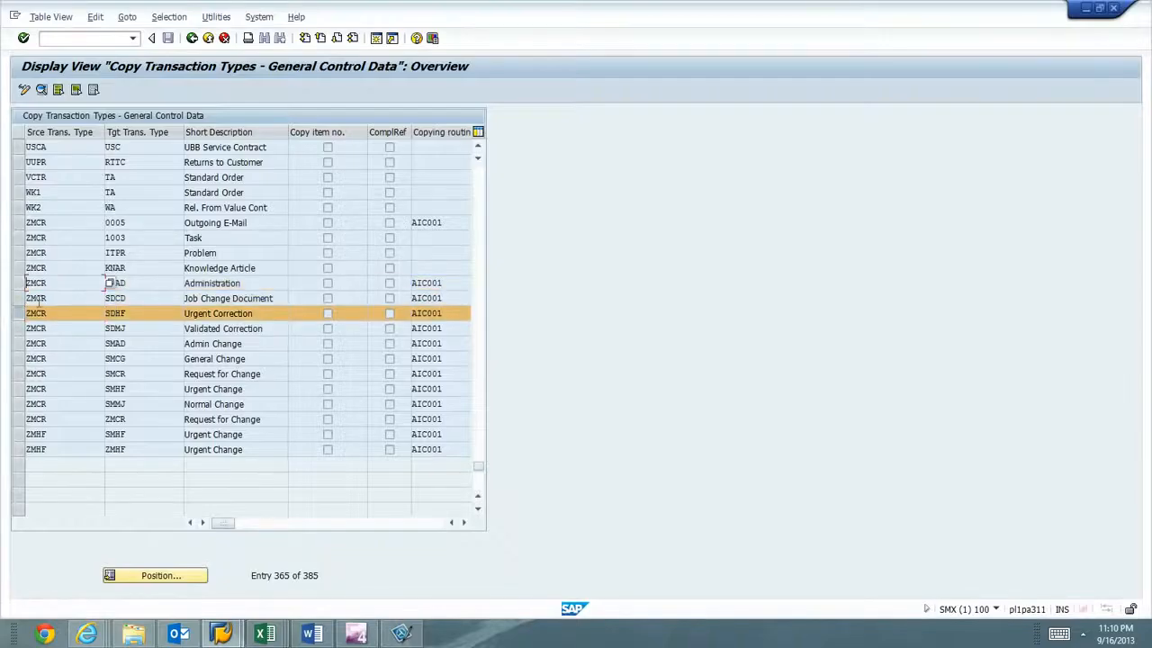
left_click(19, 329)
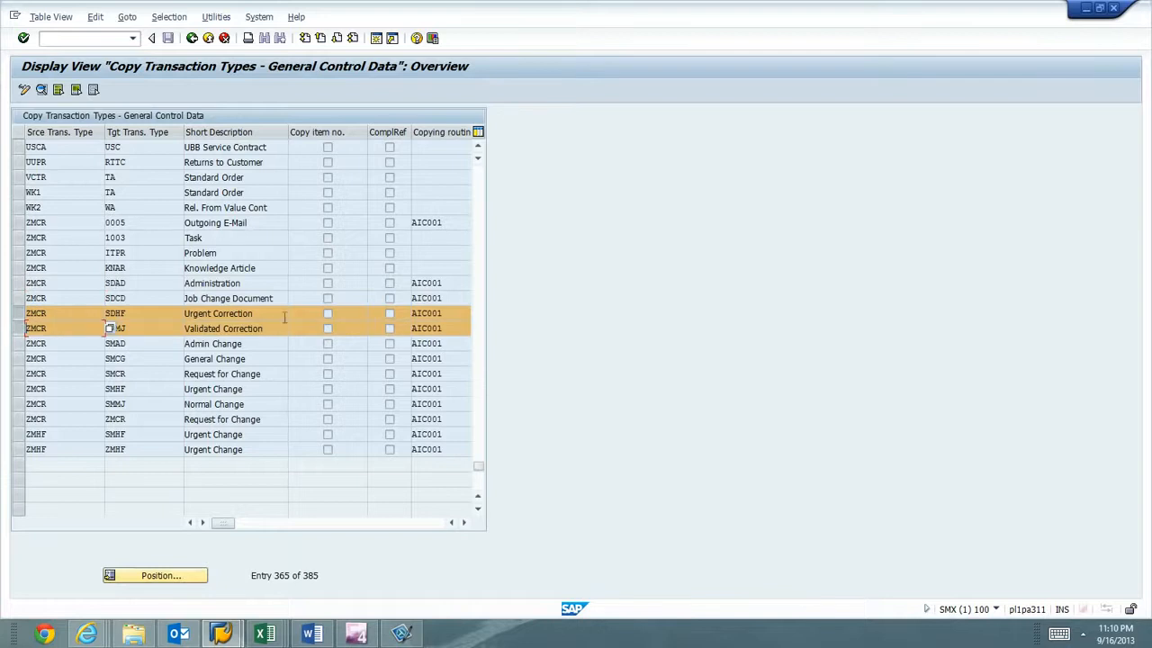
Step: Check the Delete actions in Excel and add the ZMCR to SMCR and ZMHF to SMHF entries to the SAP selection
key("alt+Tab")
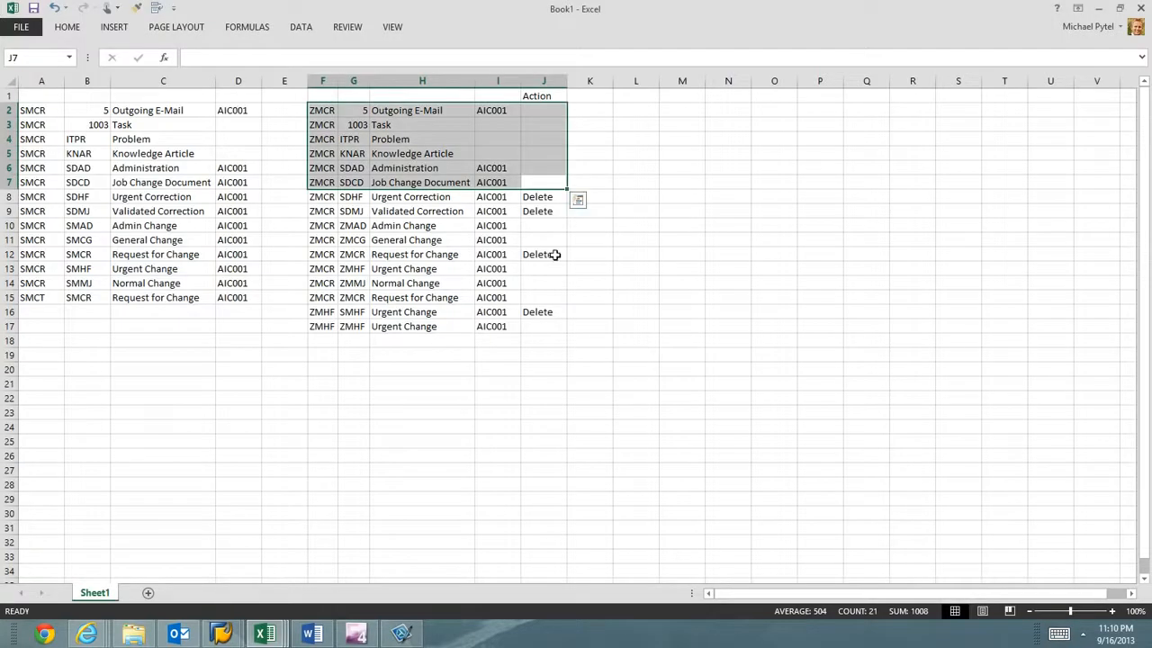
key("alt+Tab")
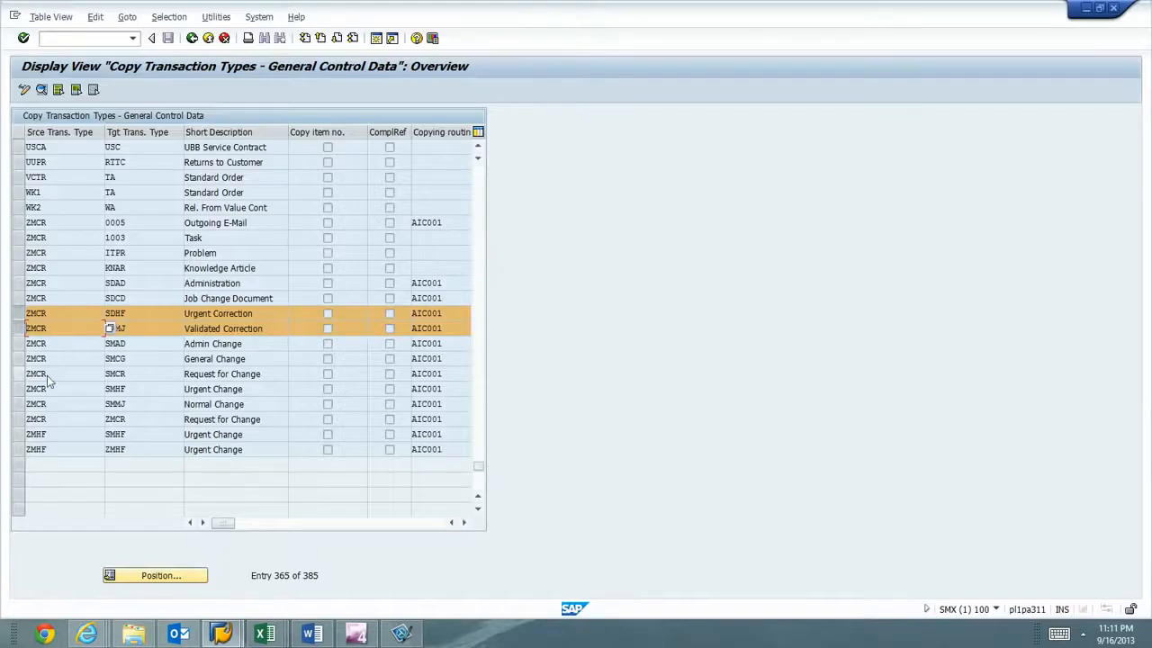
left_click(18, 373)
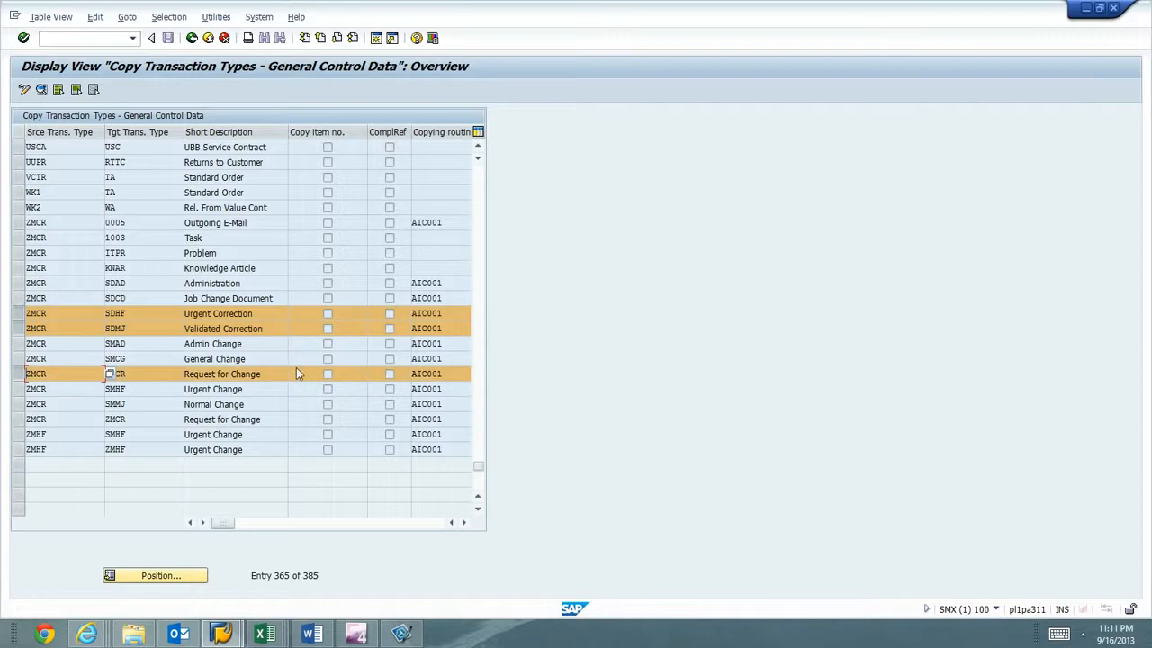
left_click(18, 434)
key("alt+Tab")
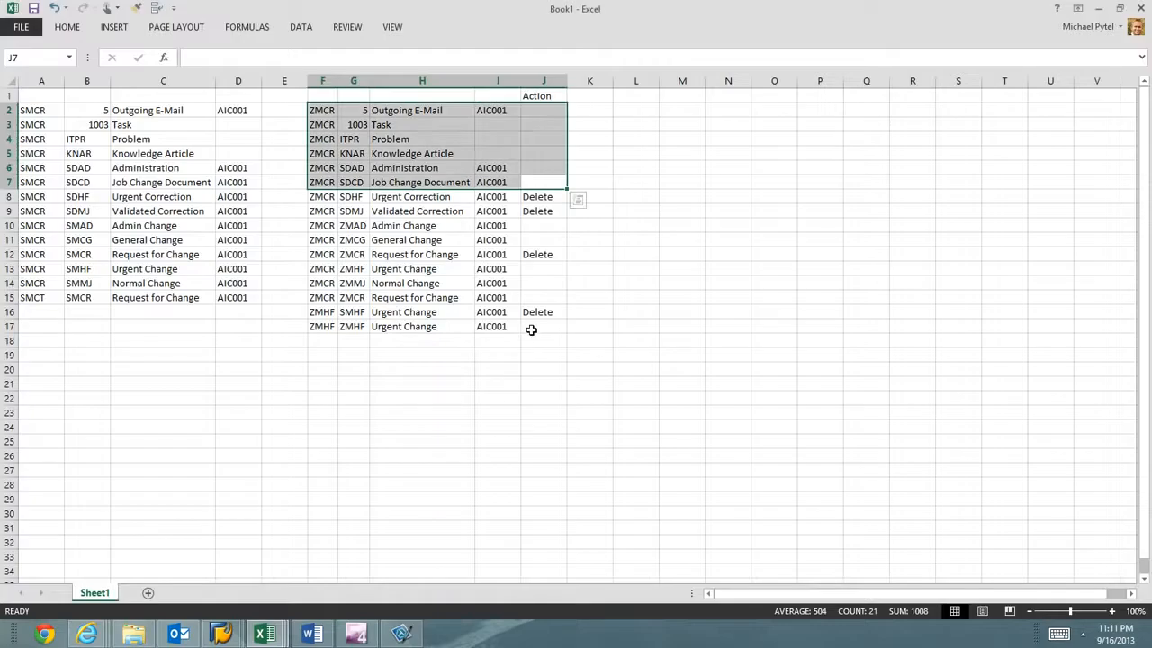
key("alt")
key("alt")
key("alt+Tab")
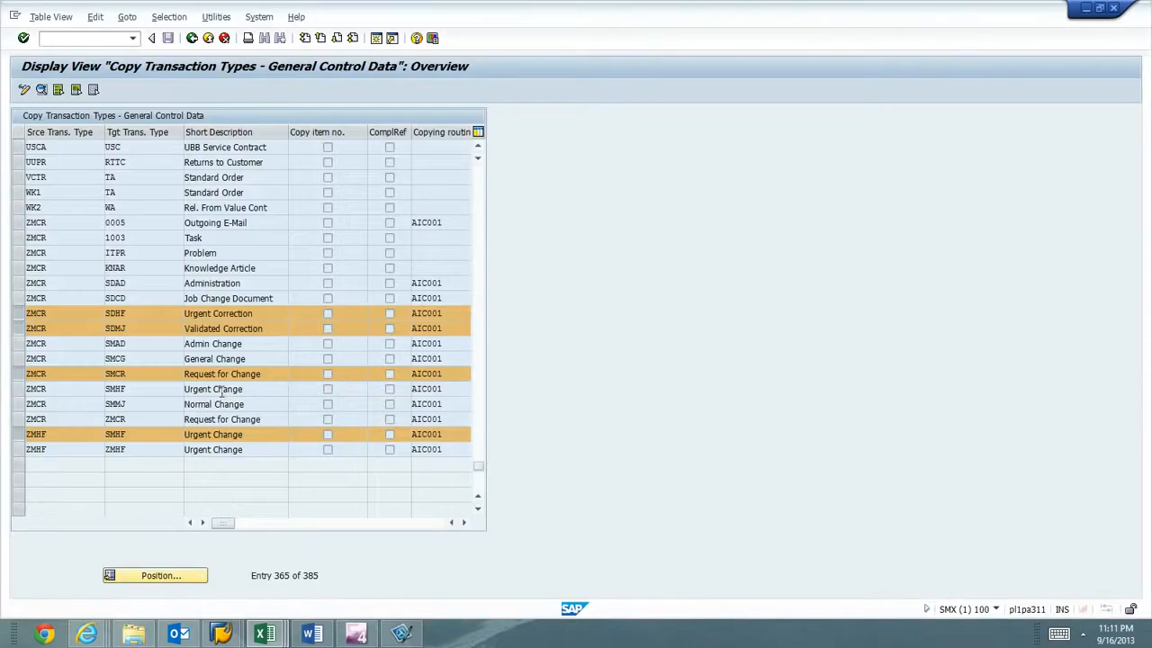
Step: Switch the copy control table to change mode and go to the ZMCR and ZMHF entries at its end
left_click(25, 90)
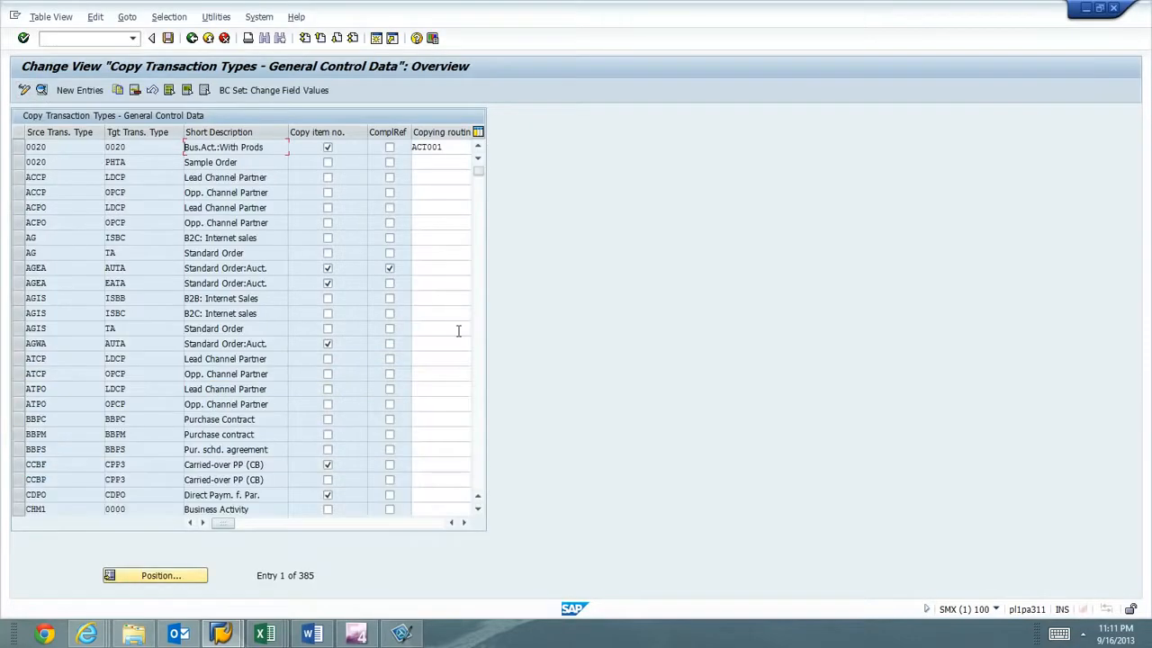
scroll(480, 477, "down", 15)
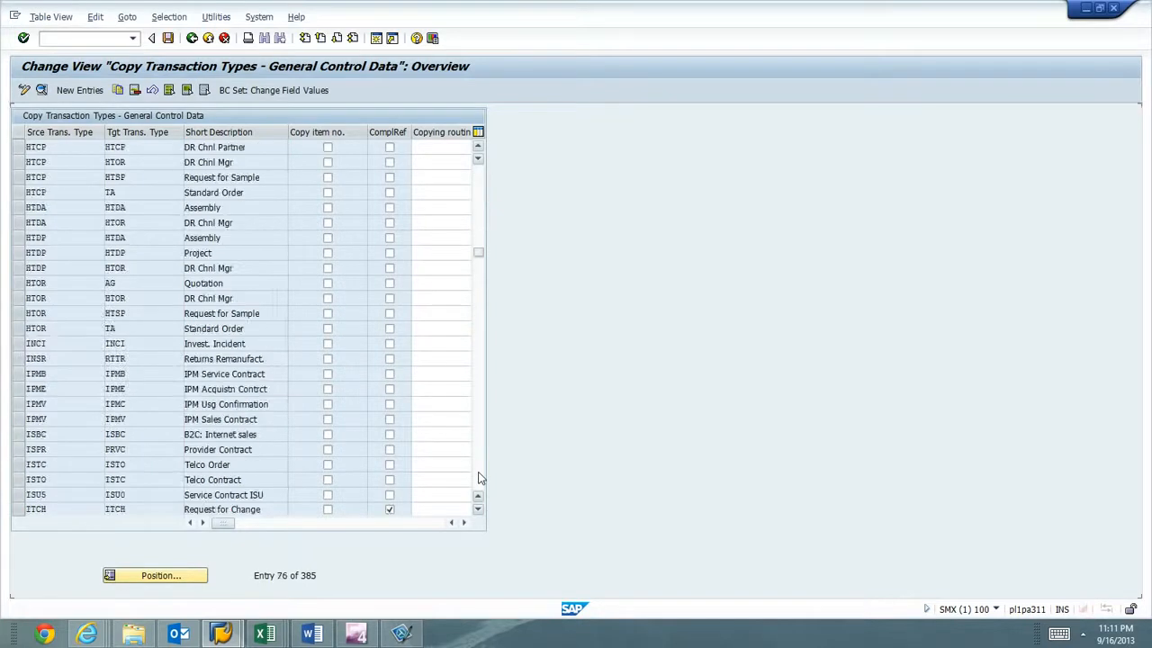
scroll(480, 478, "down", 20)
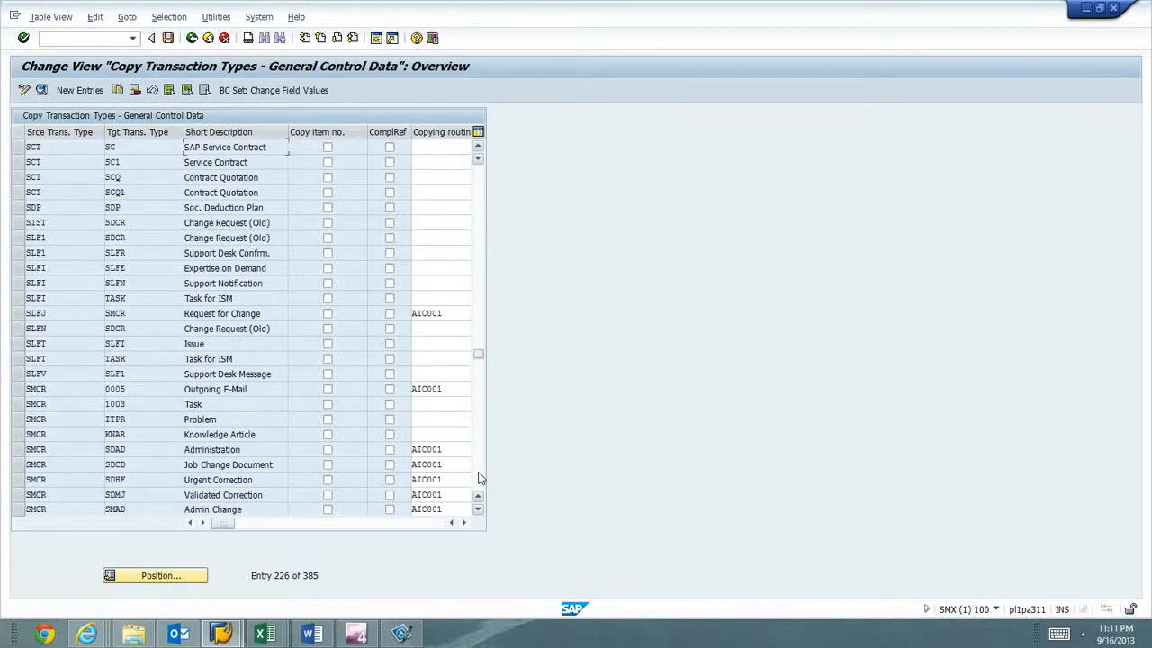
scroll(480, 478, "down", 20)
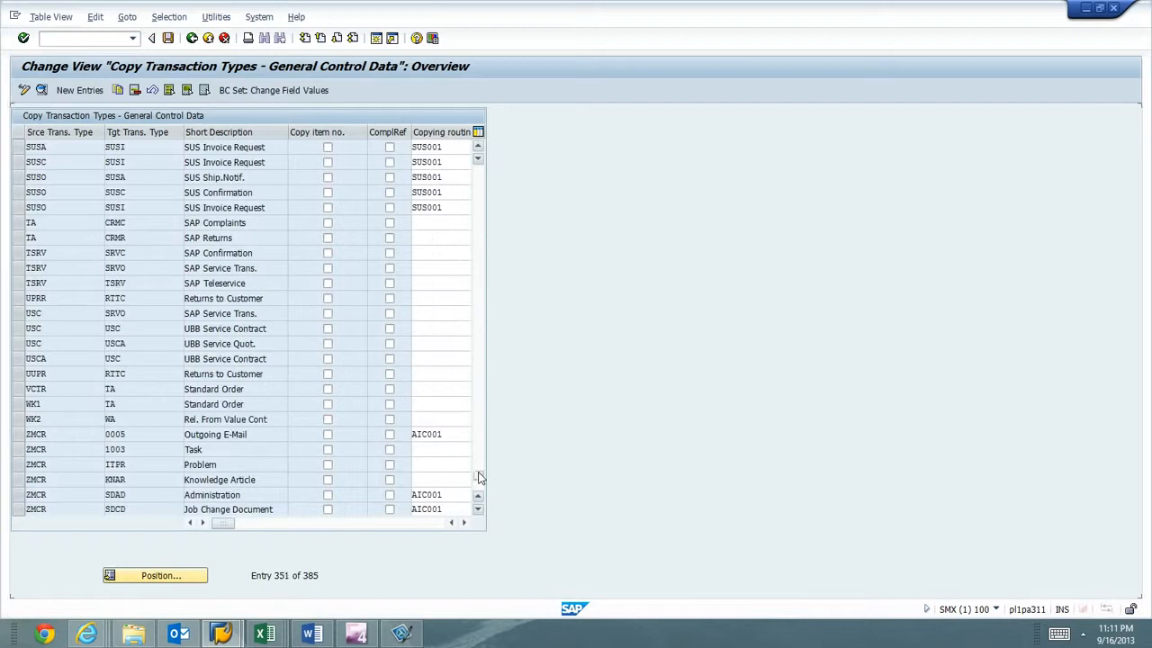
scroll(479, 478, "down", 5)
scroll(478, 304, "up", 1)
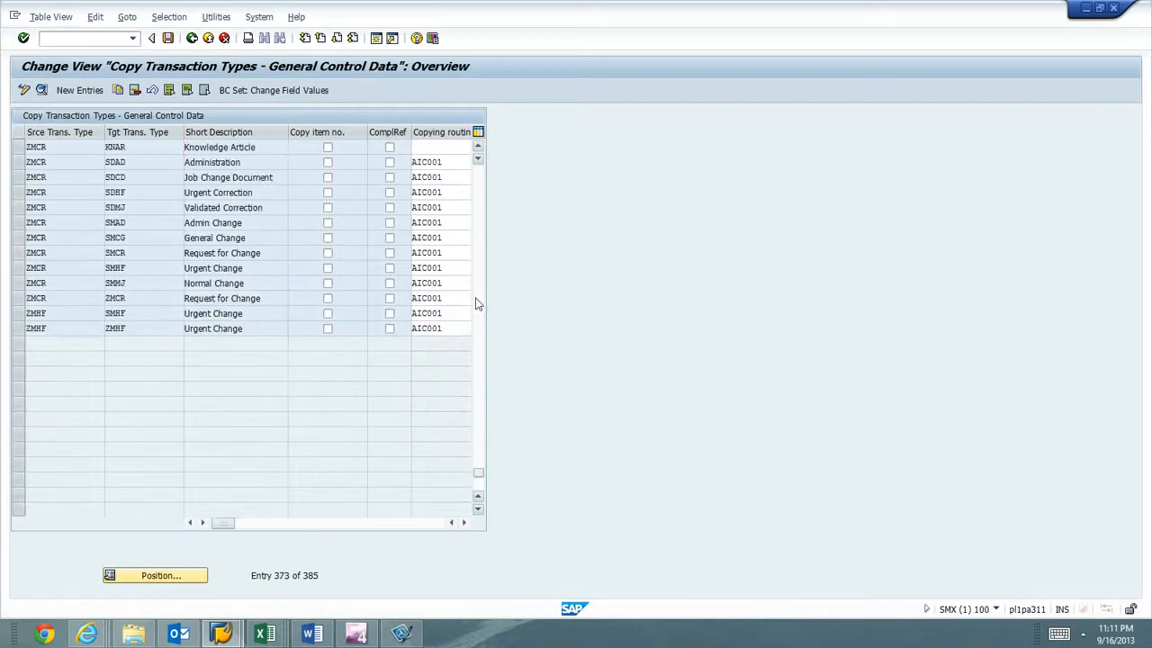
scroll(478, 304, "up", 1)
scroll(261, 252, "up", 1)
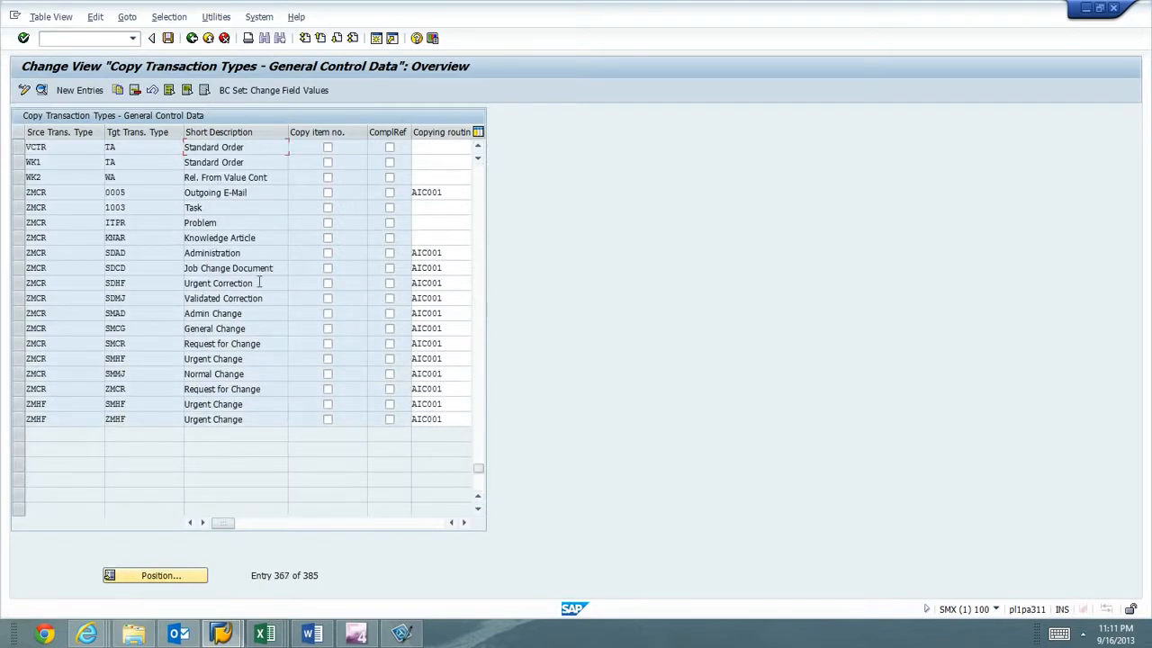
Step: Delete the ZMCR entries targeting SDHF, SDMJ and SMCR, and the ZMHF entry targeting SMHF
left_click(18, 282)
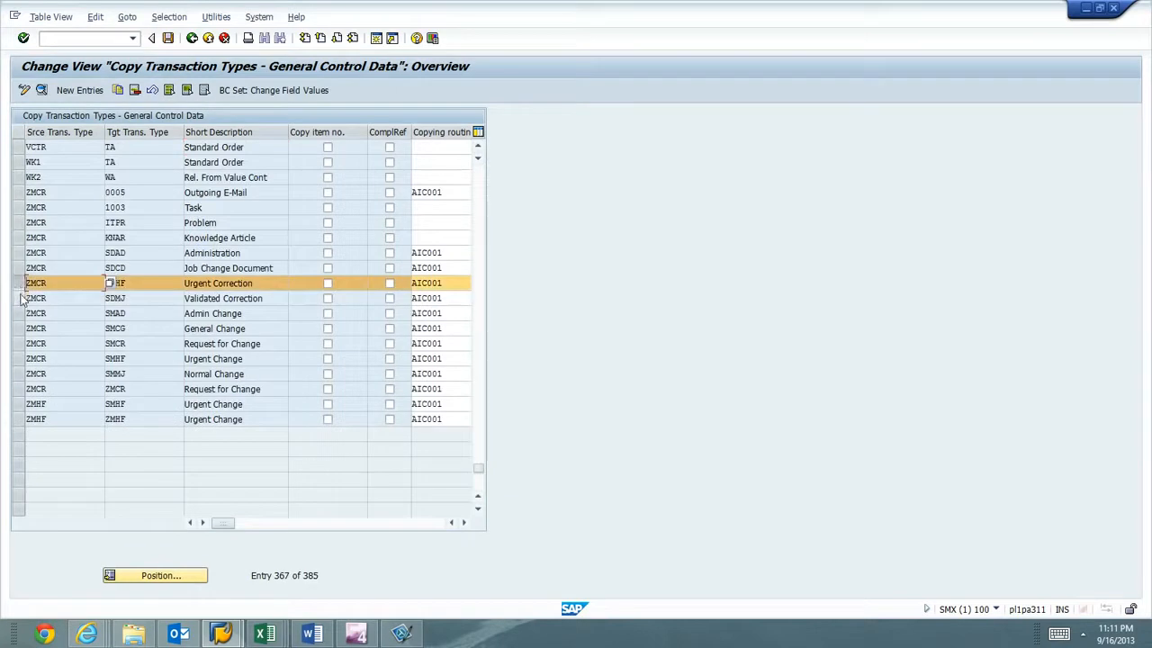
left_click(20, 298)
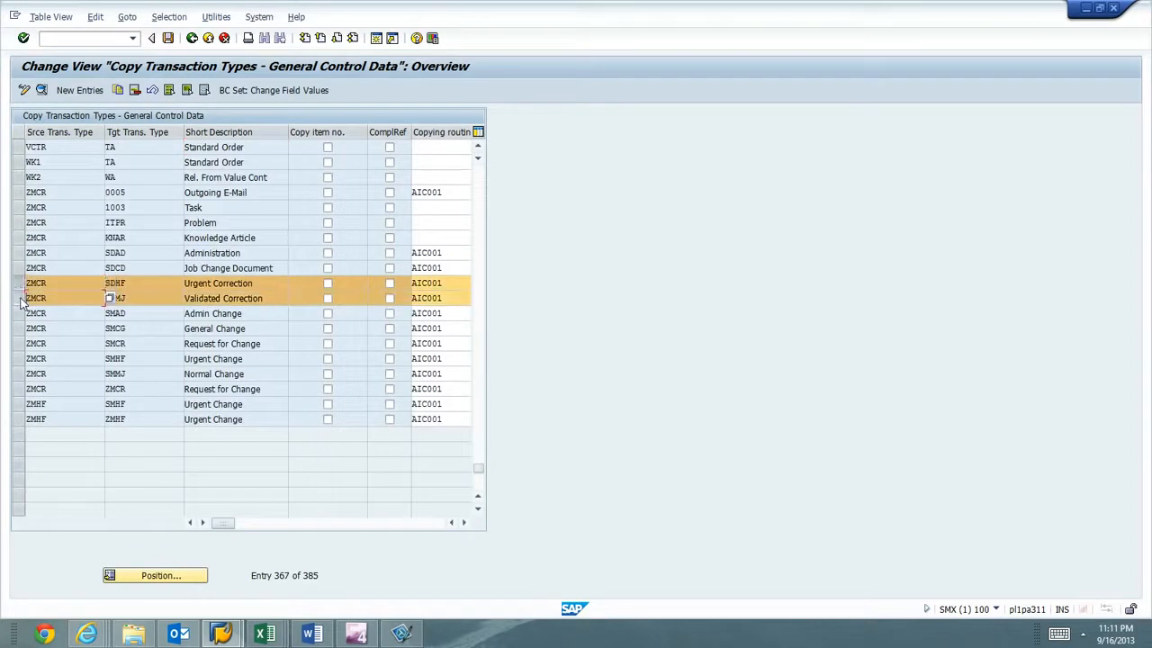
left_click(18, 343)
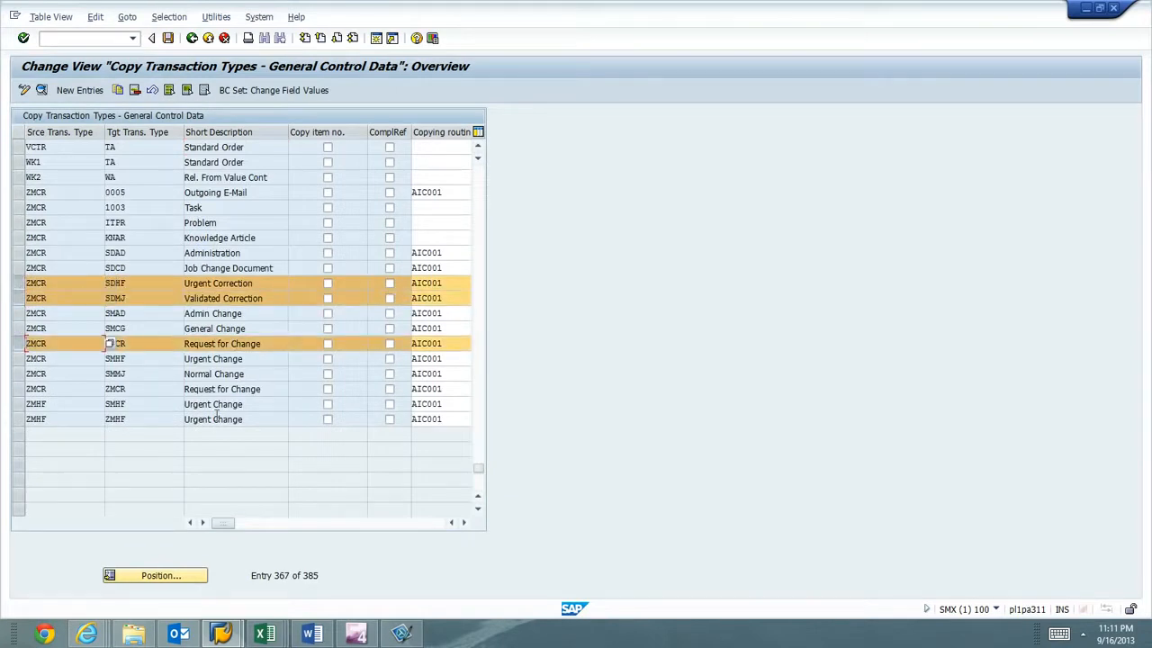
left_click(20, 404)
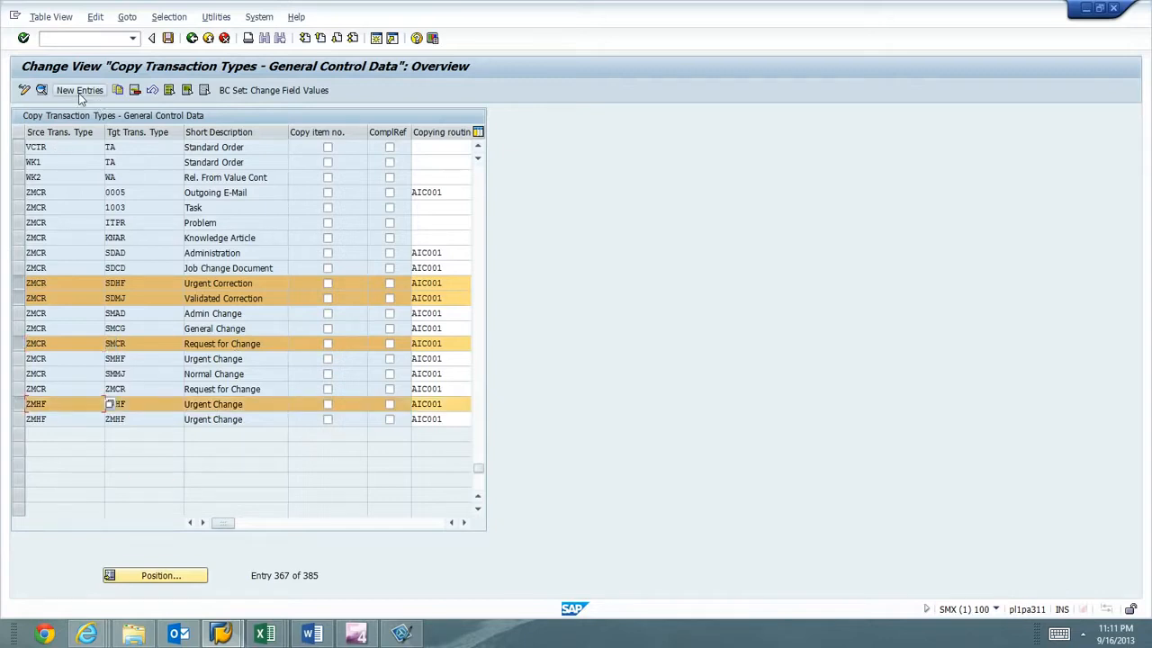
left_click(135, 91)
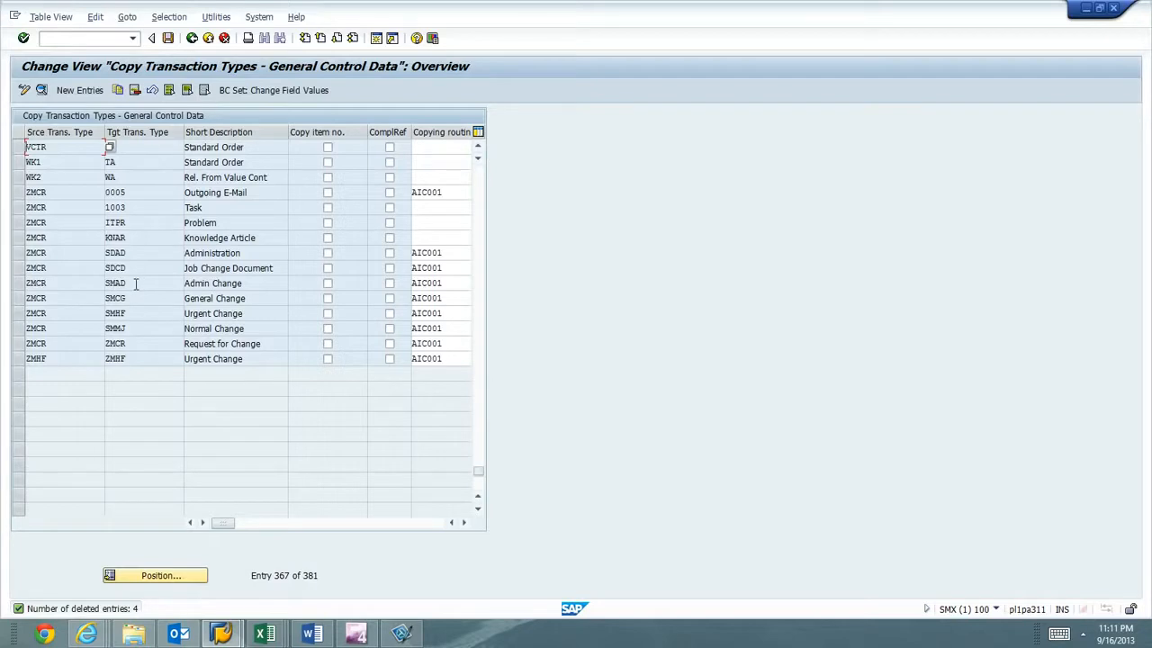
Step: Delete the four consecutive ZMCR entries targeting SMAD, SMCG, SMHF and SMMJ
left_click(136, 284)
key("Down")
key("Down")
key("Down")
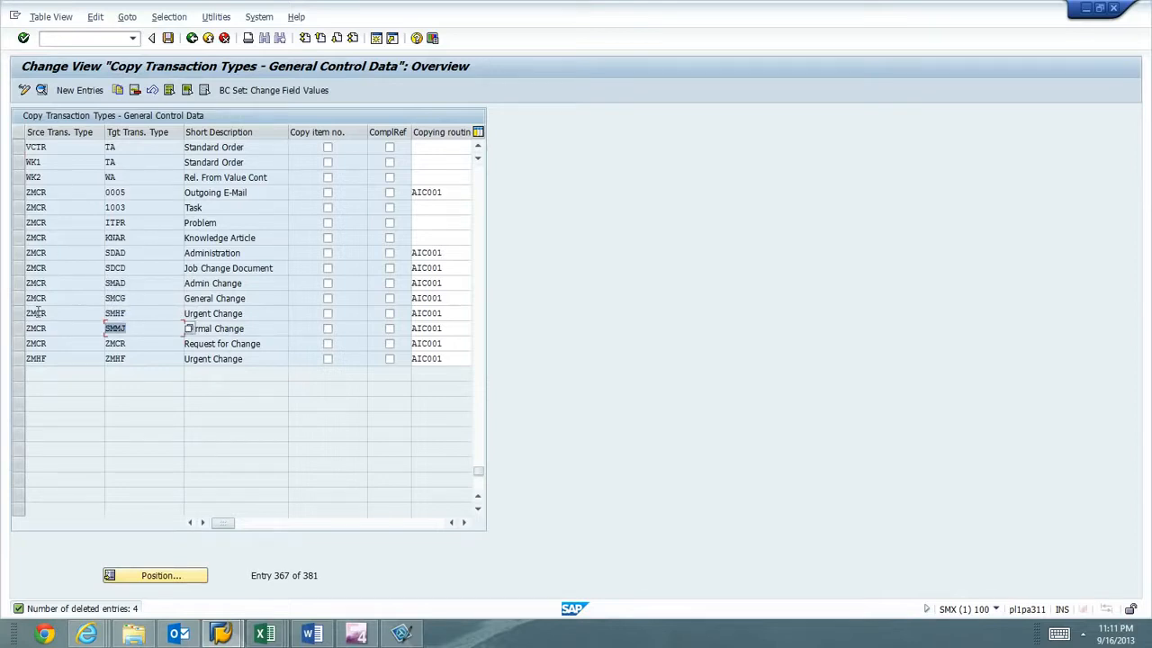
left_click_drag(18, 330, 18, 280)
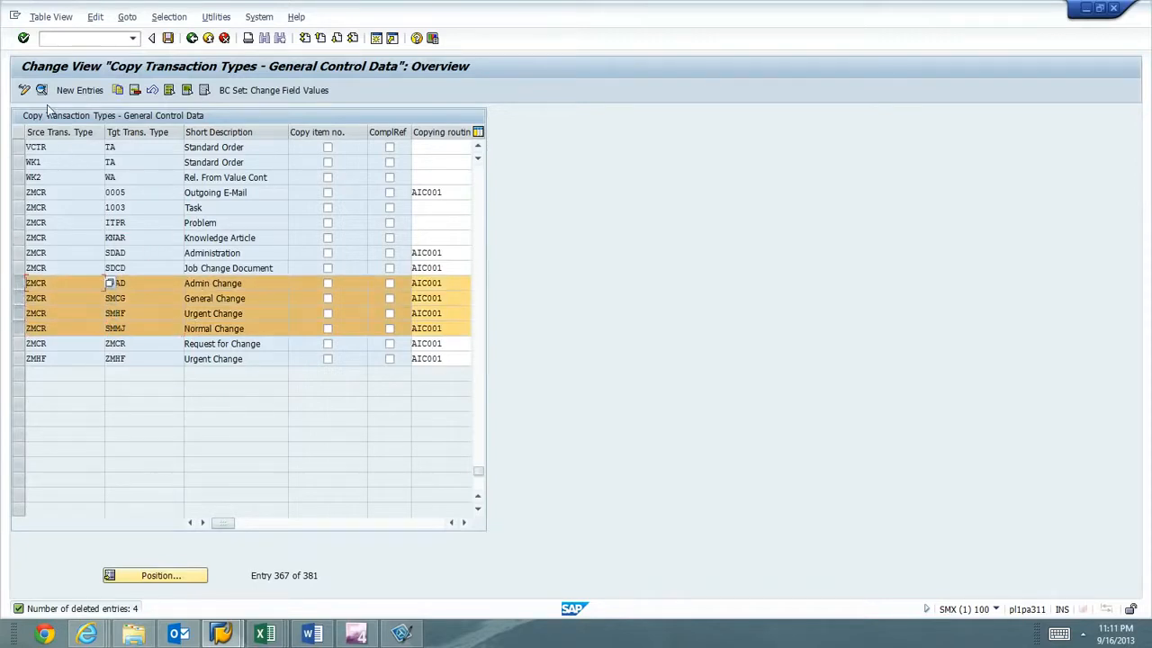
left_click(134, 91)
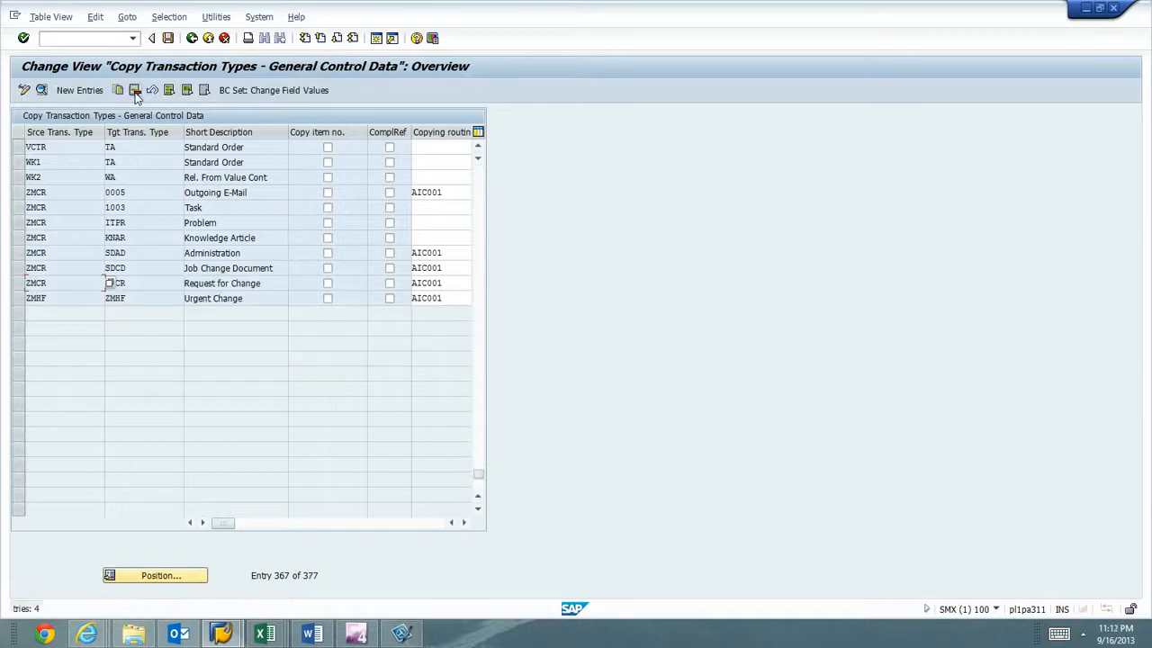
Step: Start a new copy control entry with source type ZMCR and target type ZMAD, checking row 10 of the Excel list
left_click(83, 91)
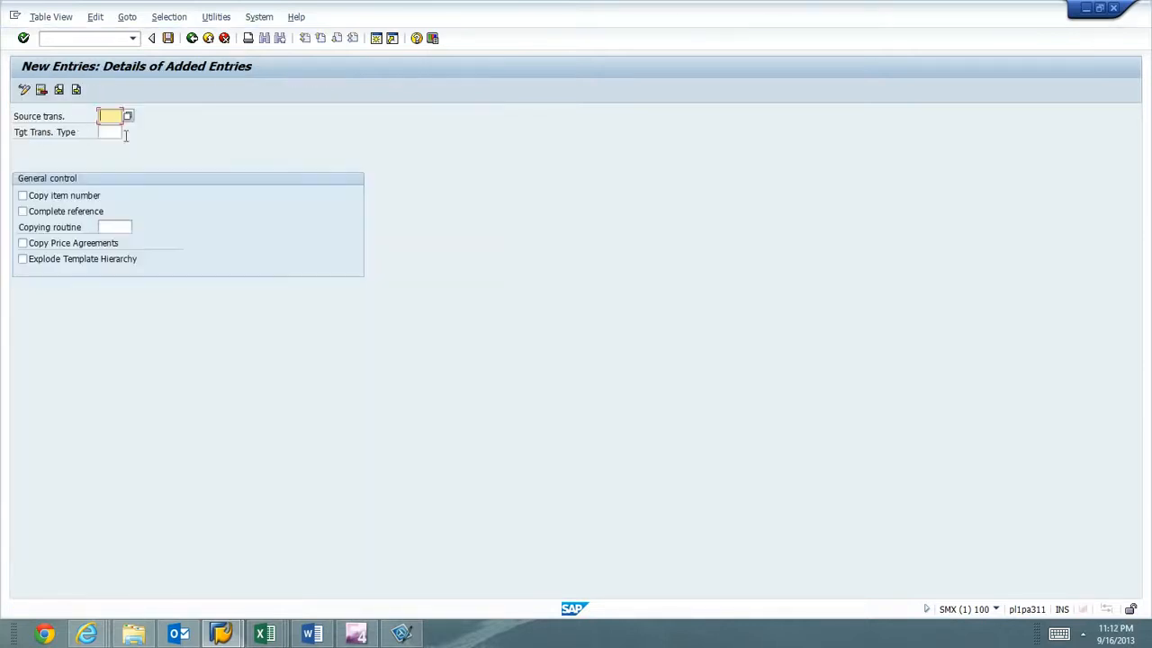
key("alt+Tab")
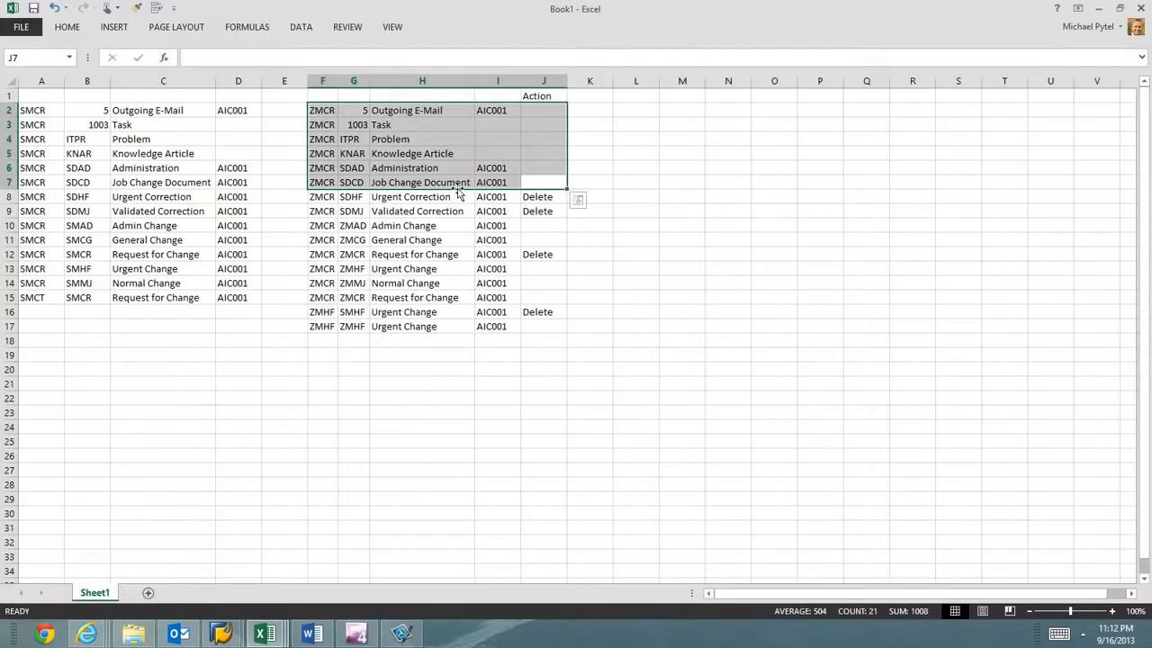
left_click(315, 224)
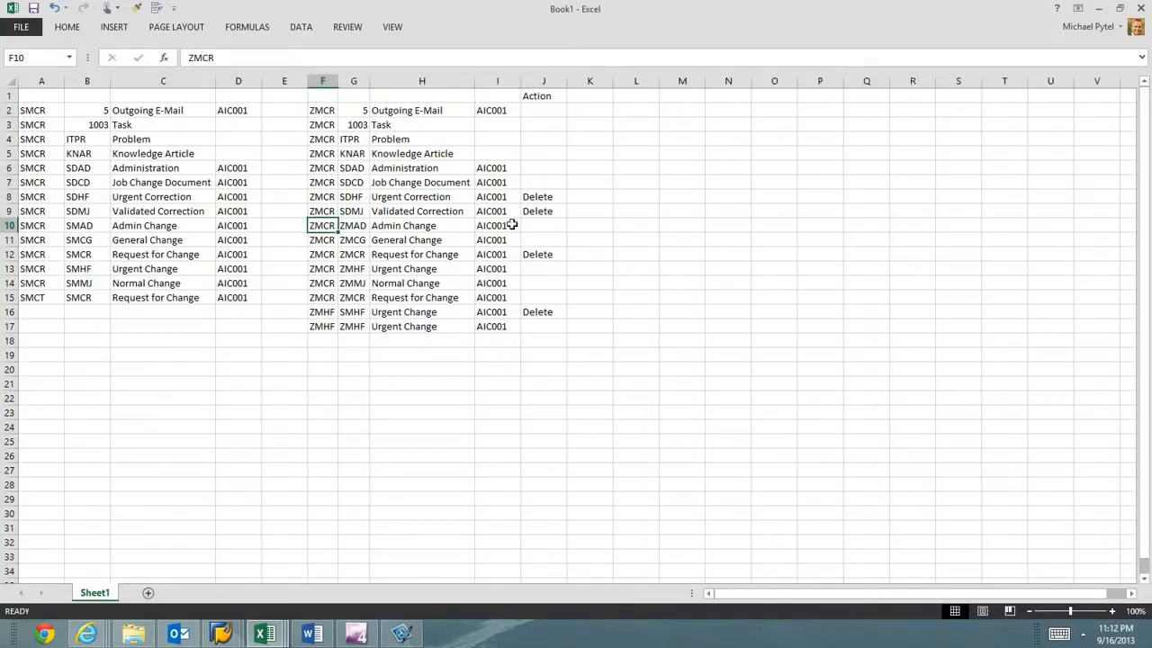
key("alt")
key("alt")
key("alt+Tab")
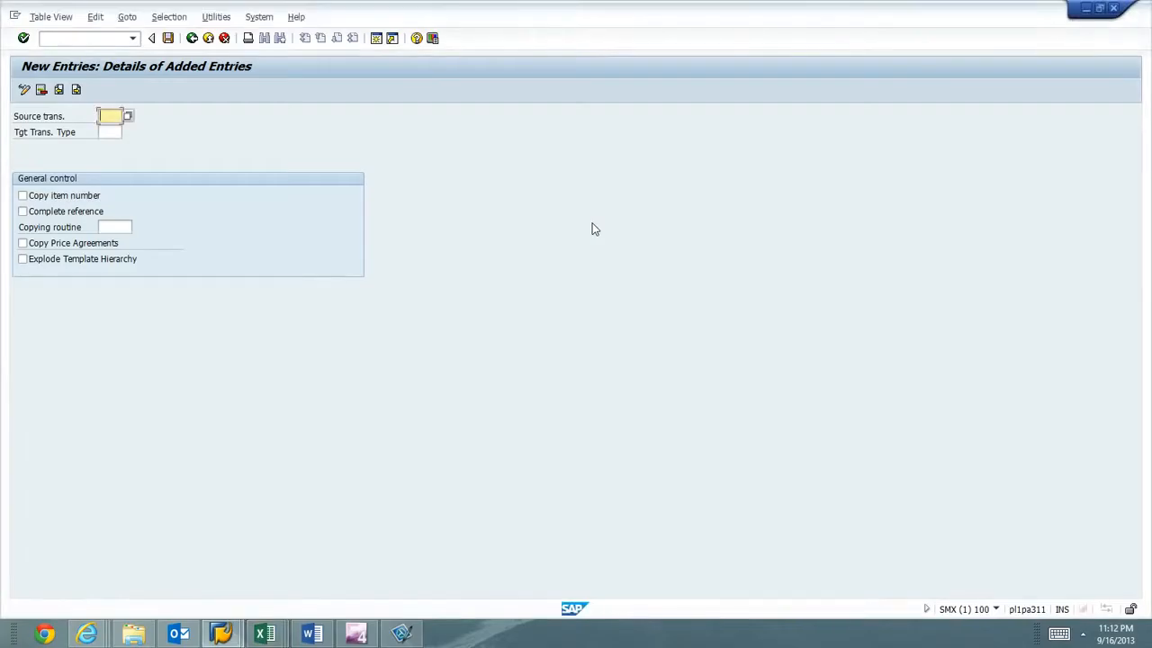
type("ZMCR")
key("Tab")
type("ZMAD")
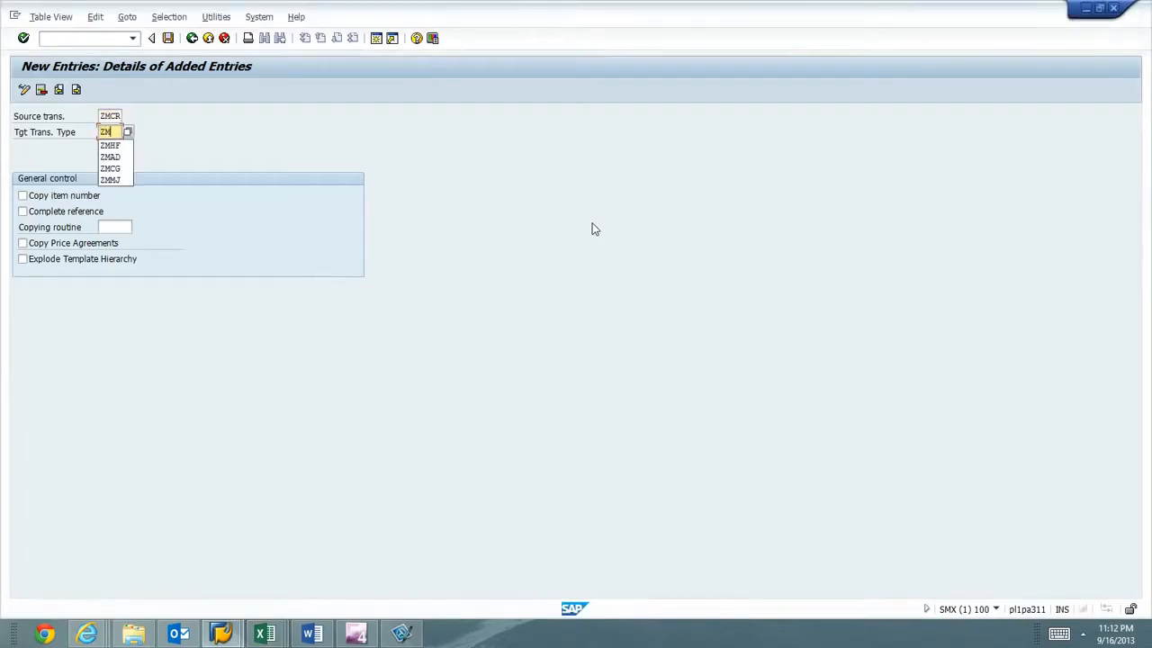
Step: Set the copying routine of the ZMCR to ZMAD entry to AIC001, save it and return to the overview
left_click(131, 227)
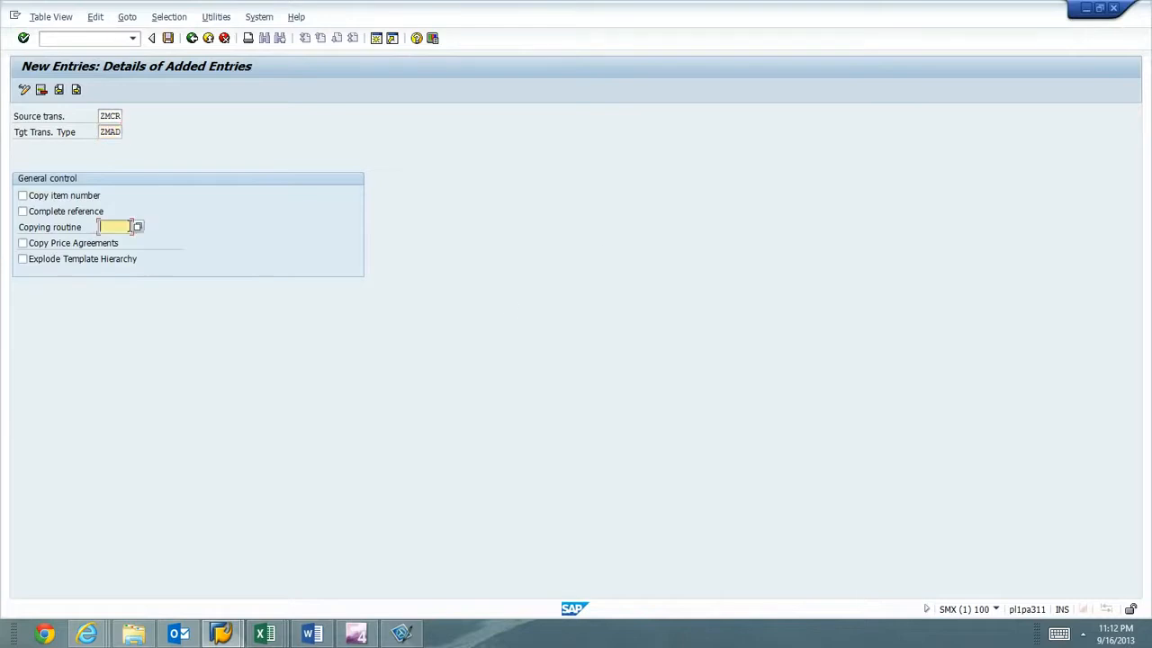
type("AI")
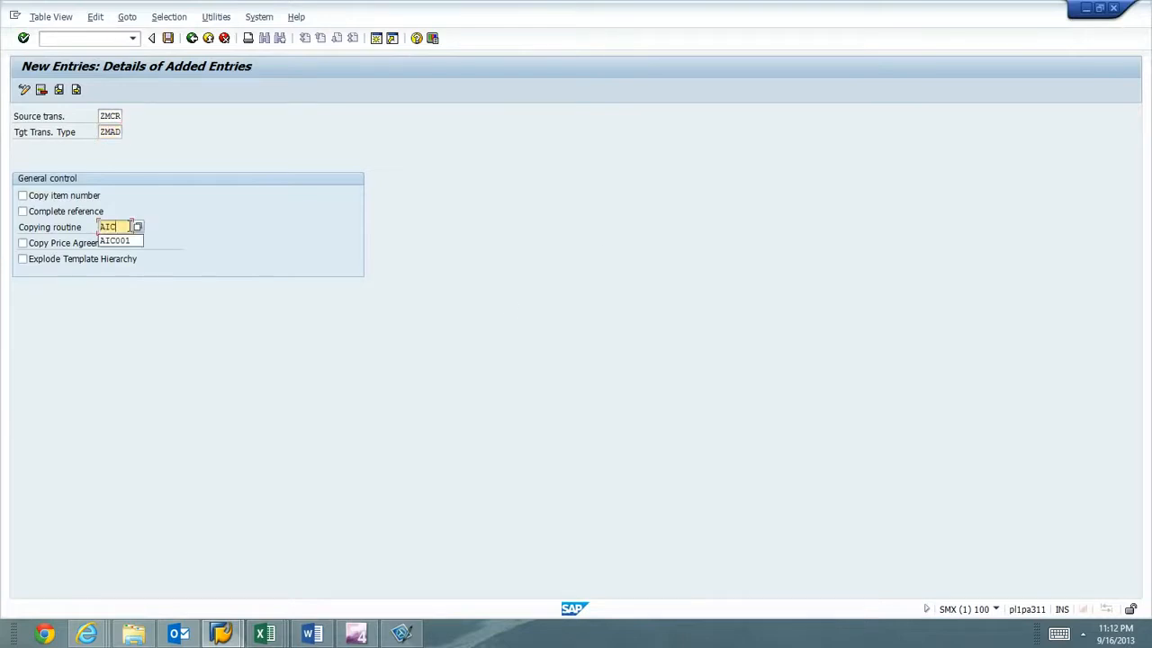
type("C")
key("Down")
key("Return")
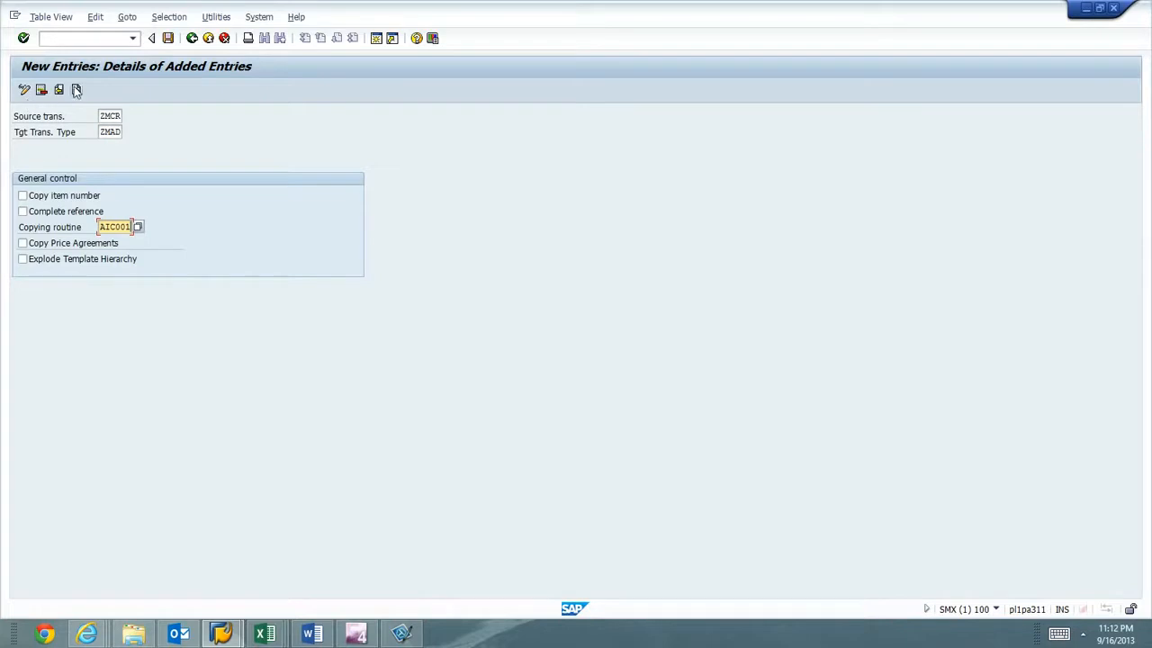
left_click(76, 90)
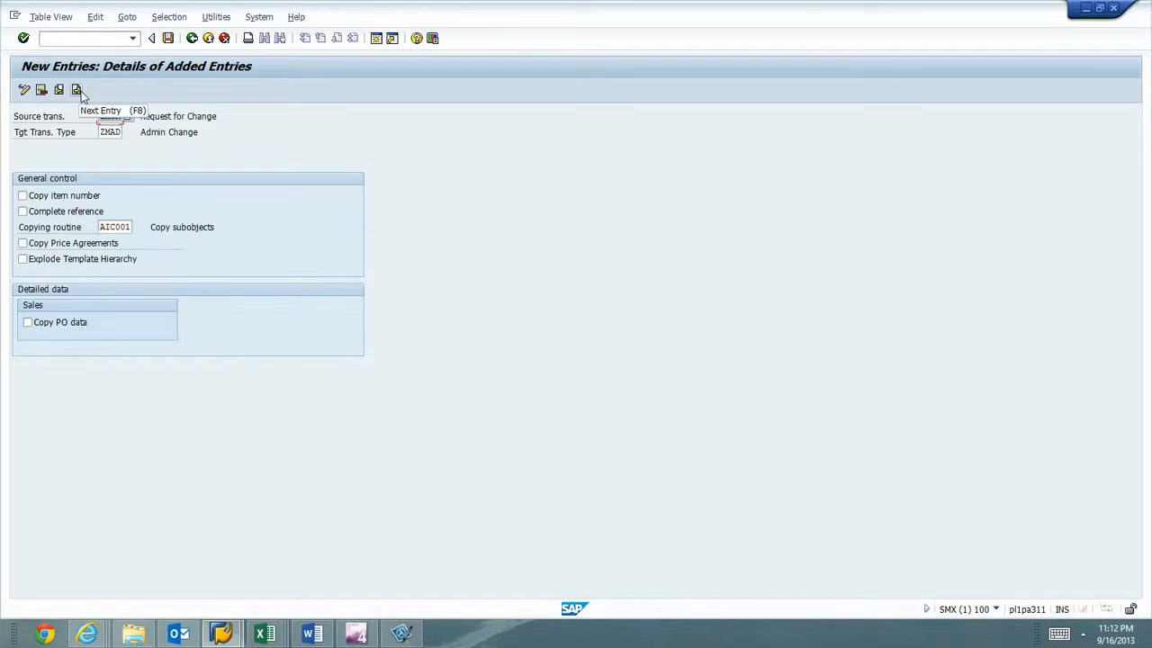
left_click(168, 37)
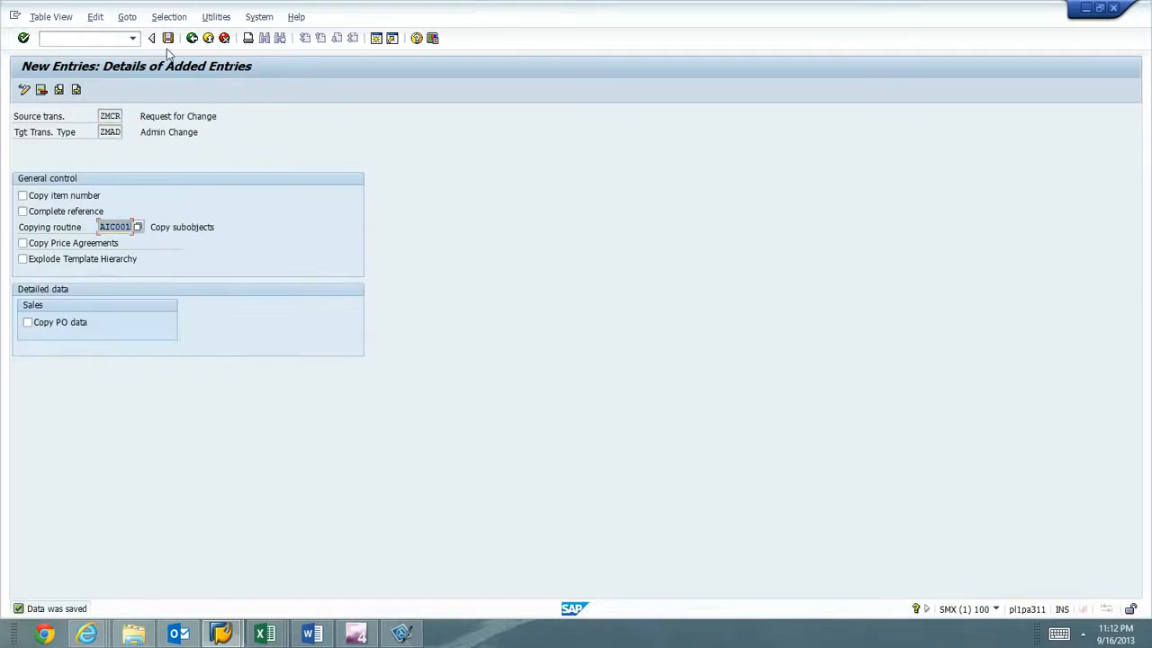
left_click(191, 38)
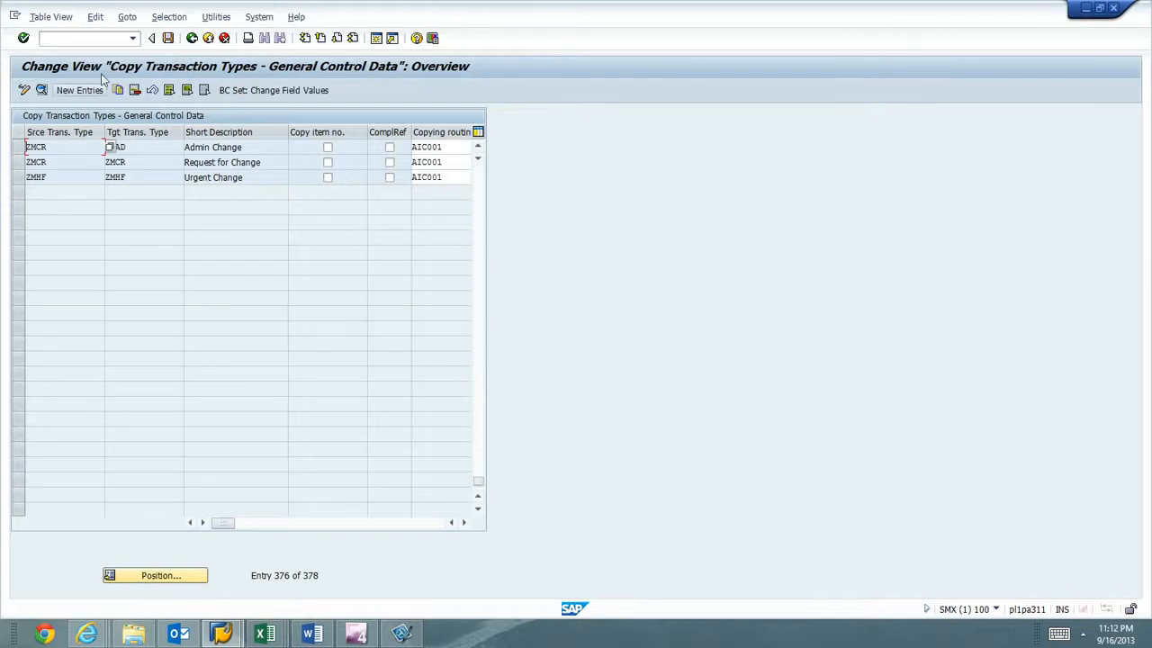
Step: Start another new entry with source type ZMCR and target type ZMCG, checking row 11 of the Excel list
left_click(80, 90)
key("alt+Tab")
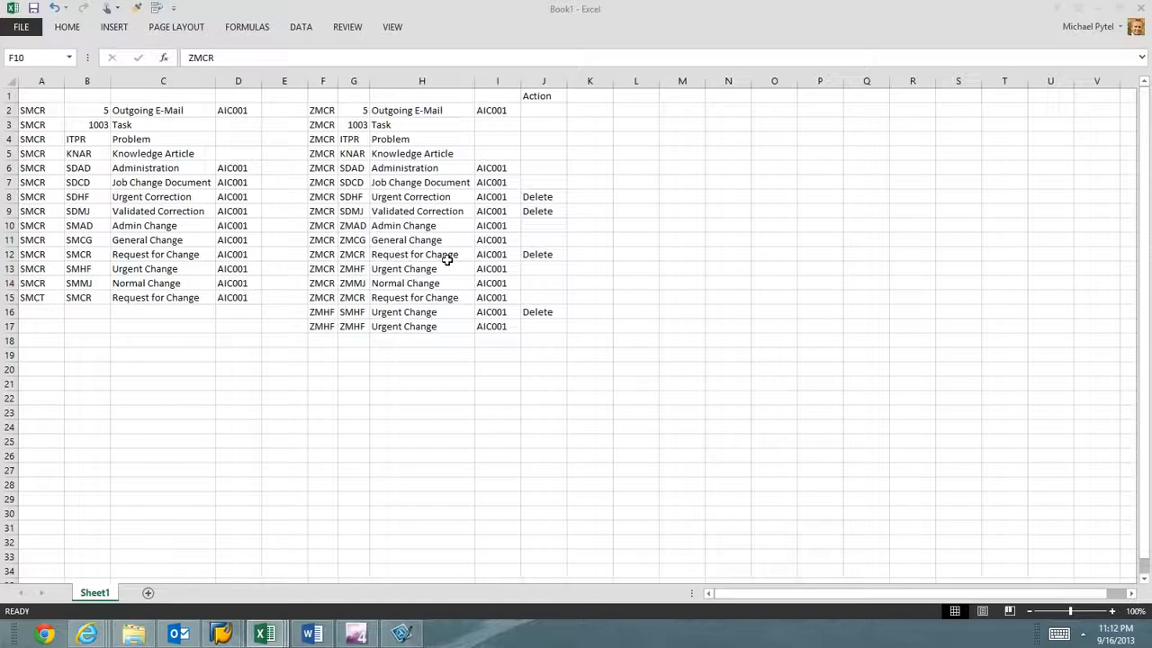
left_click(314, 236)
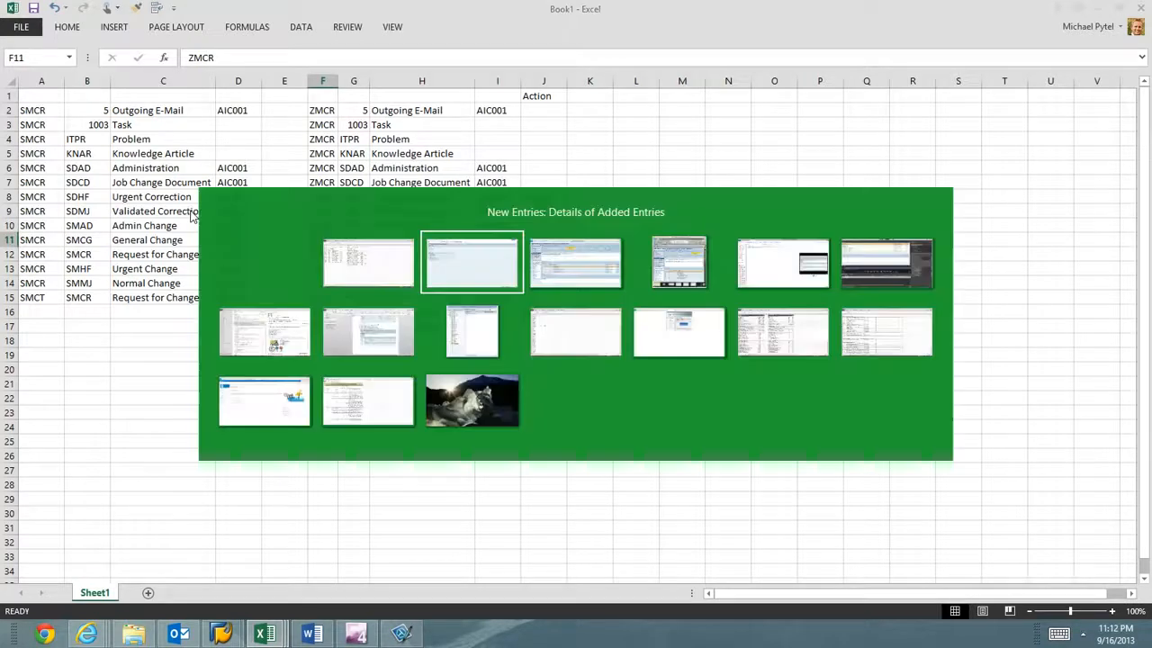
key("alt+Tab")
type("ZMCR")
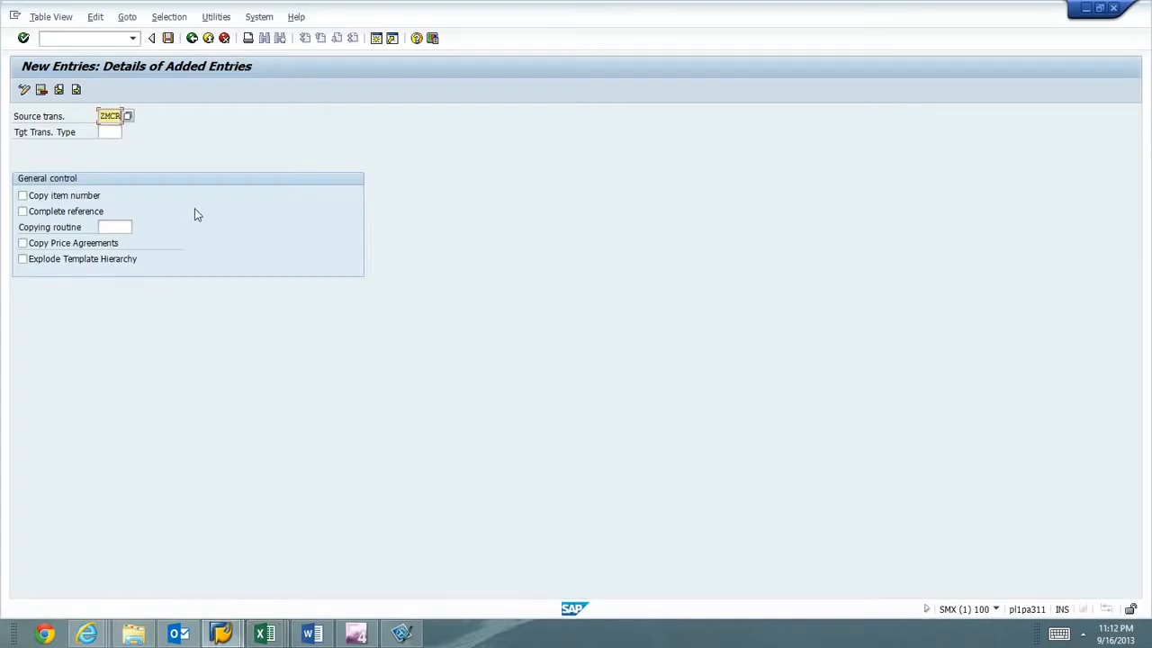
key("Tab")
type("ZMCG")
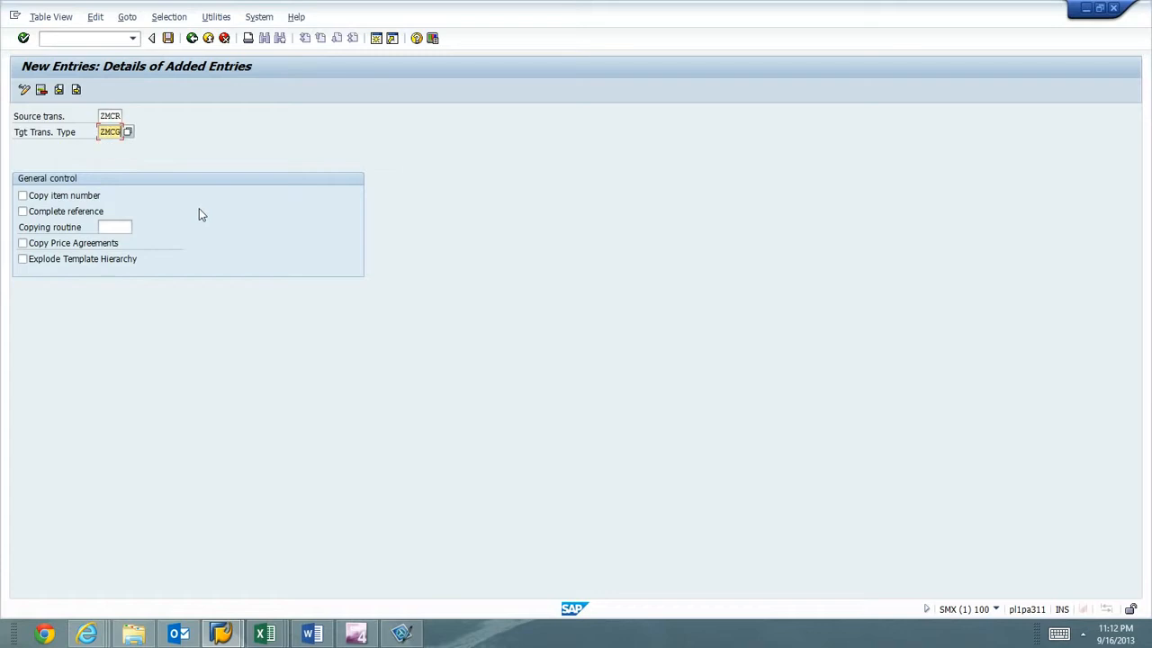
Step: Set the copying routine of the ZMCR to ZMCG entry to AIC001, save it and return to the overview
left_click(121, 225)
type("AIC")
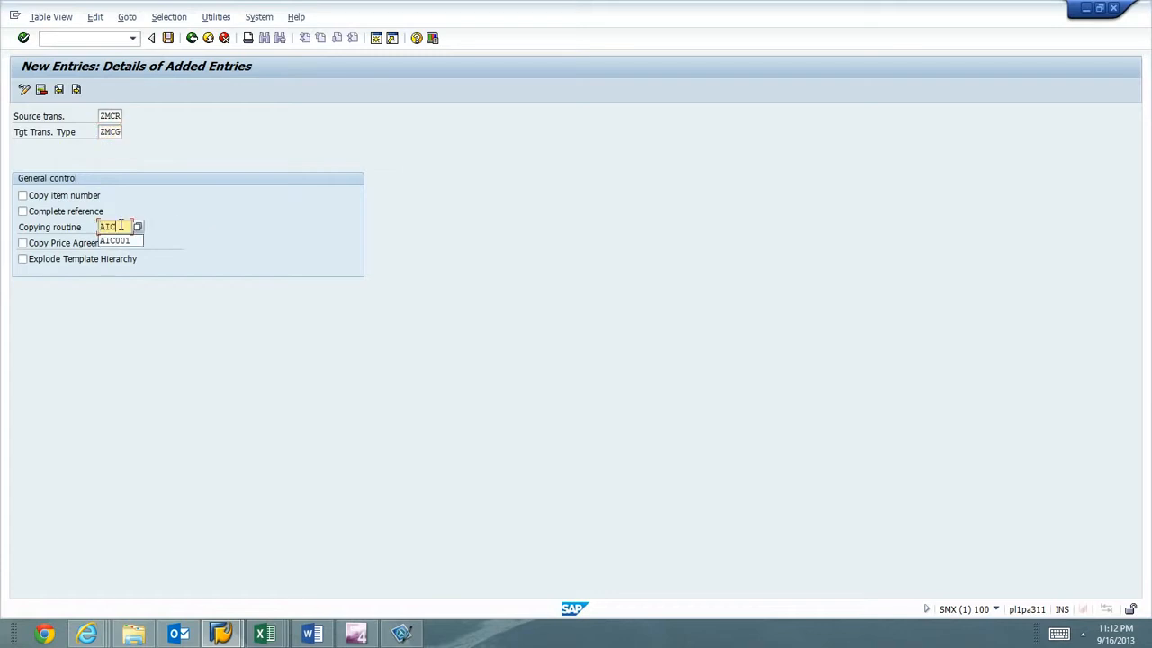
type("001")
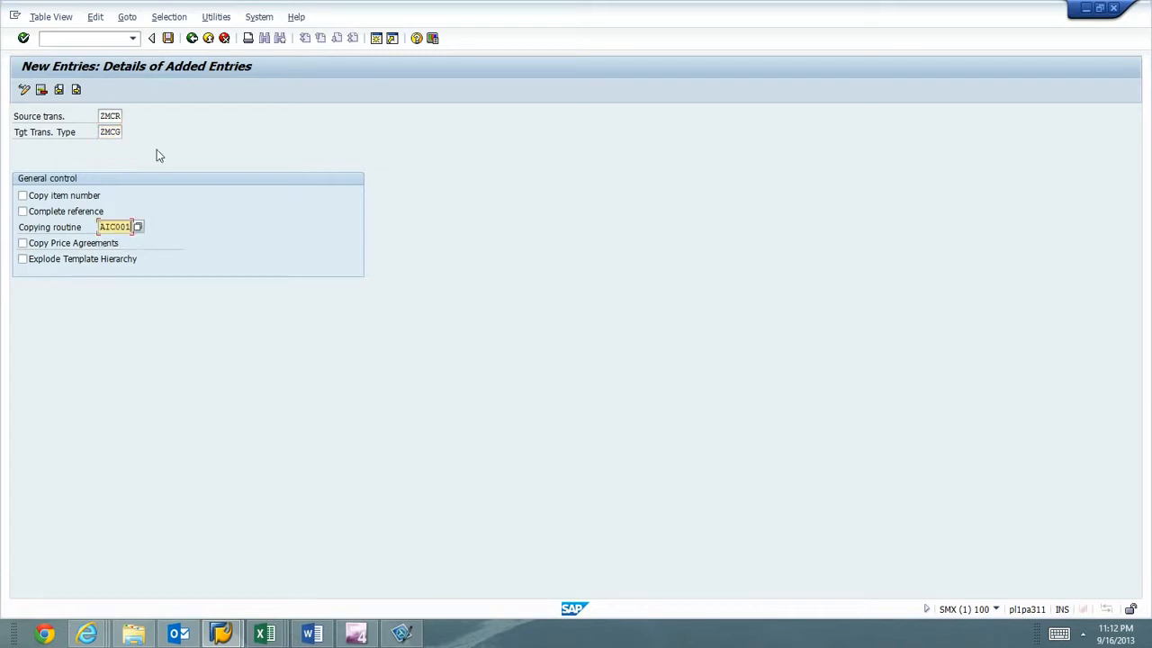
key("Return")
left_click(167, 38)
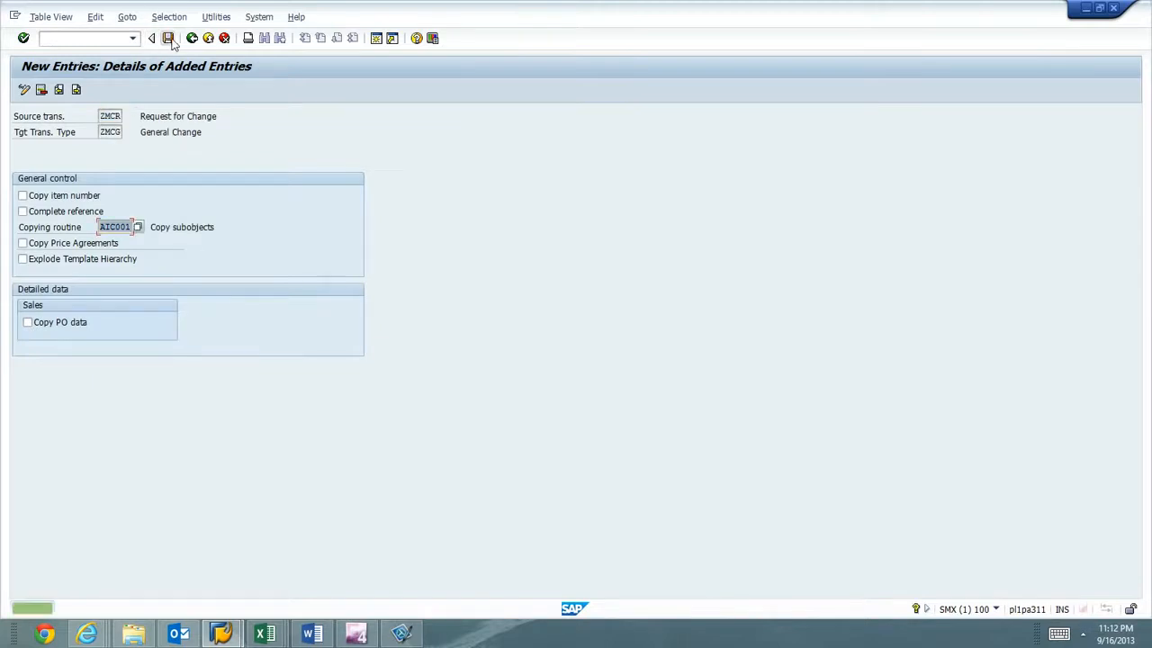
left_click(192, 38)
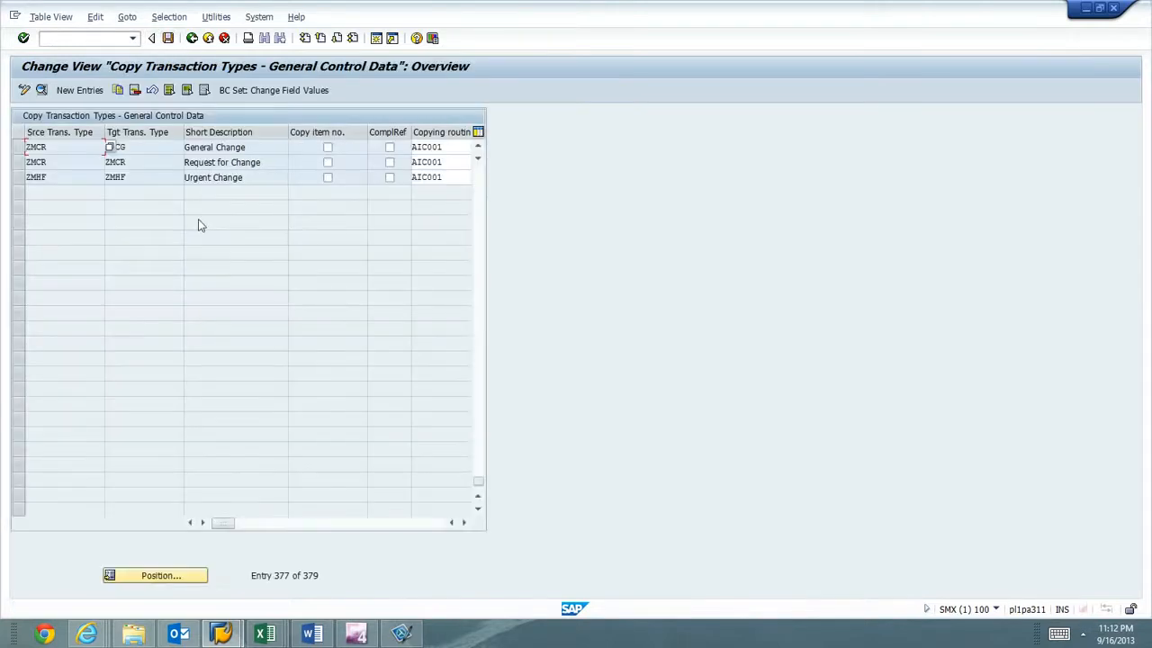
Step: Start a new copy control entry with source type ZMCR and target type ZMHF, checking row 13 of the Excel list
scroll(197, 225, "up", 3)
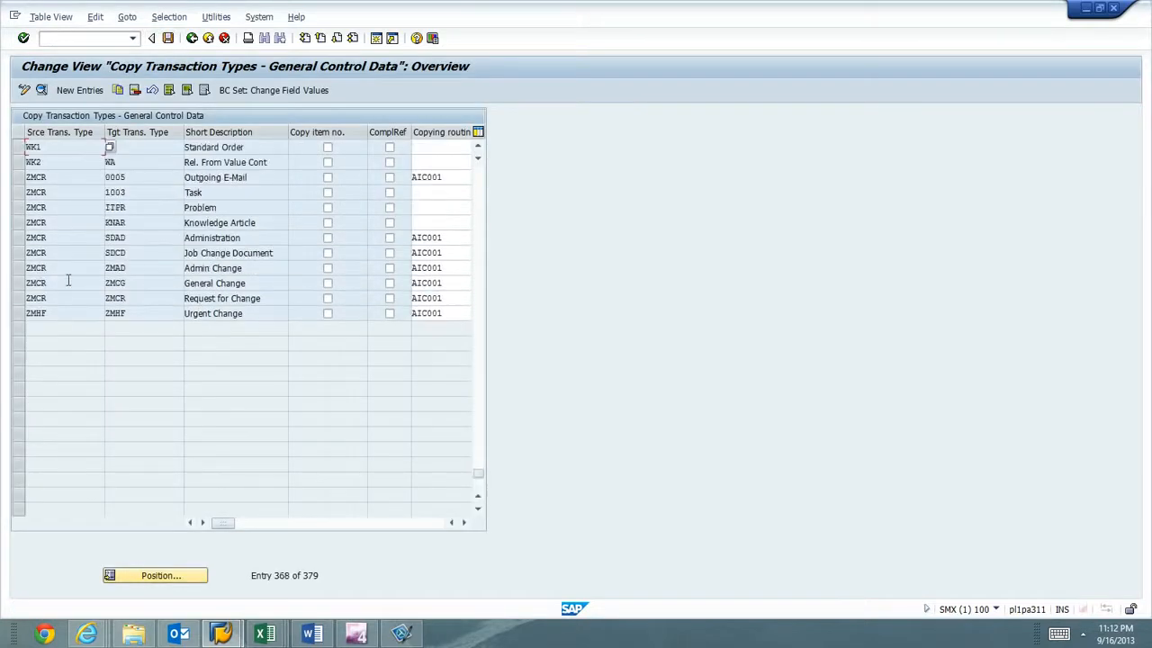
key("alt+Tab")
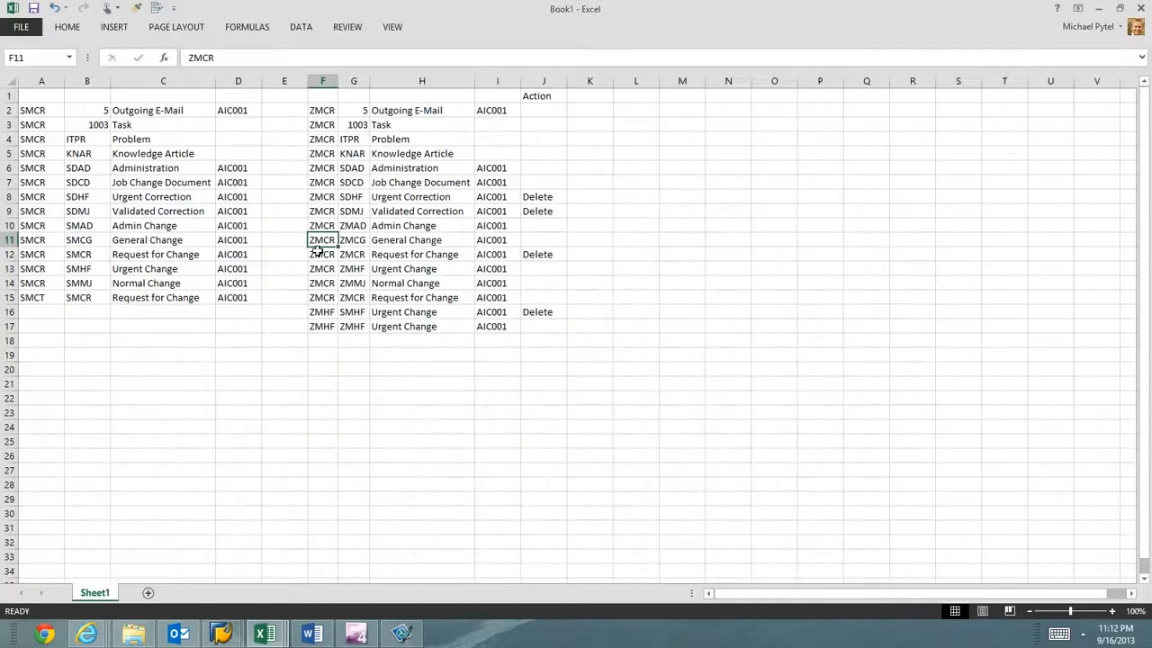
left_click(322, 266)
left_click(326, 257)
left_click(328, 269)
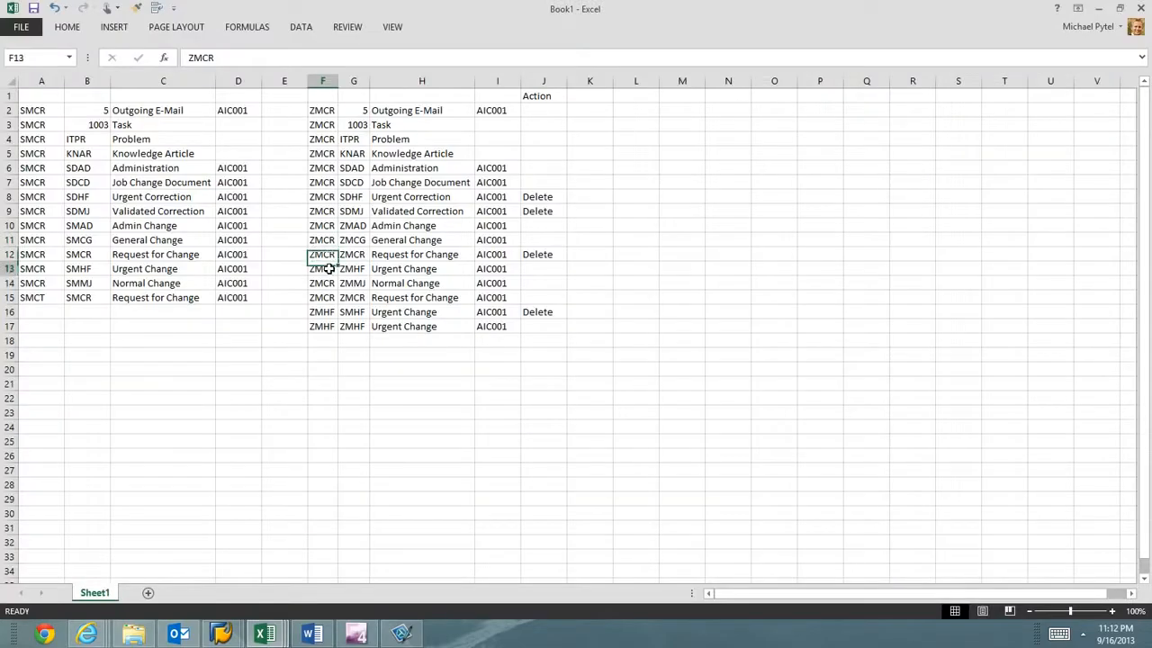
key("alt+Tab")
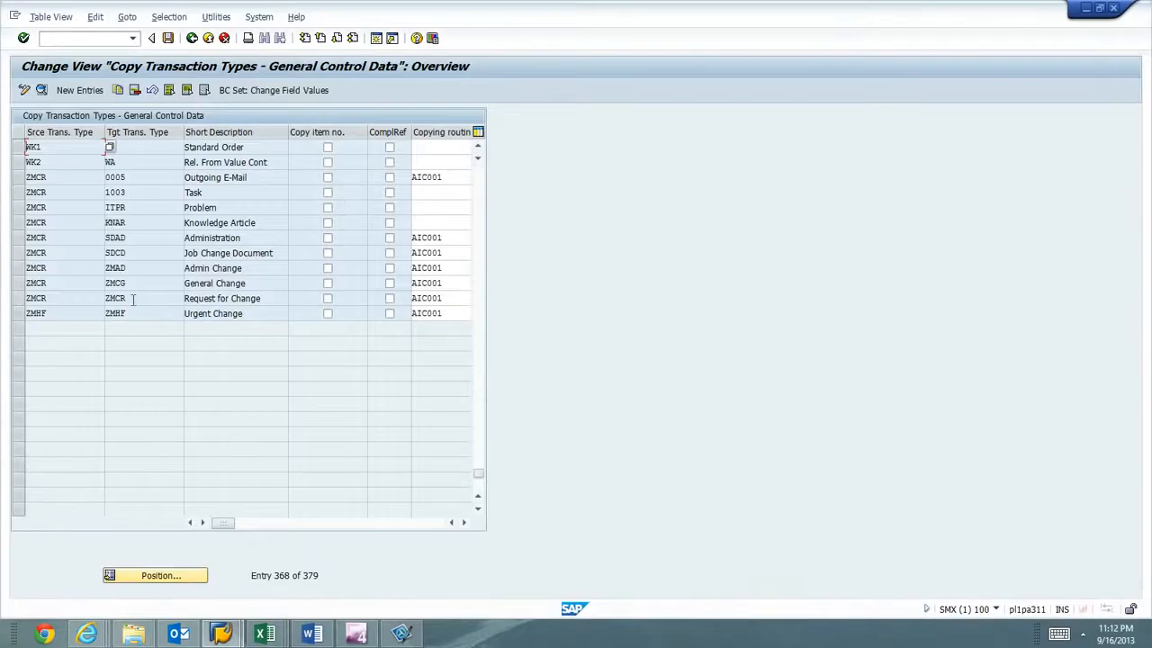
left_click(79, 90)
type("ZM")
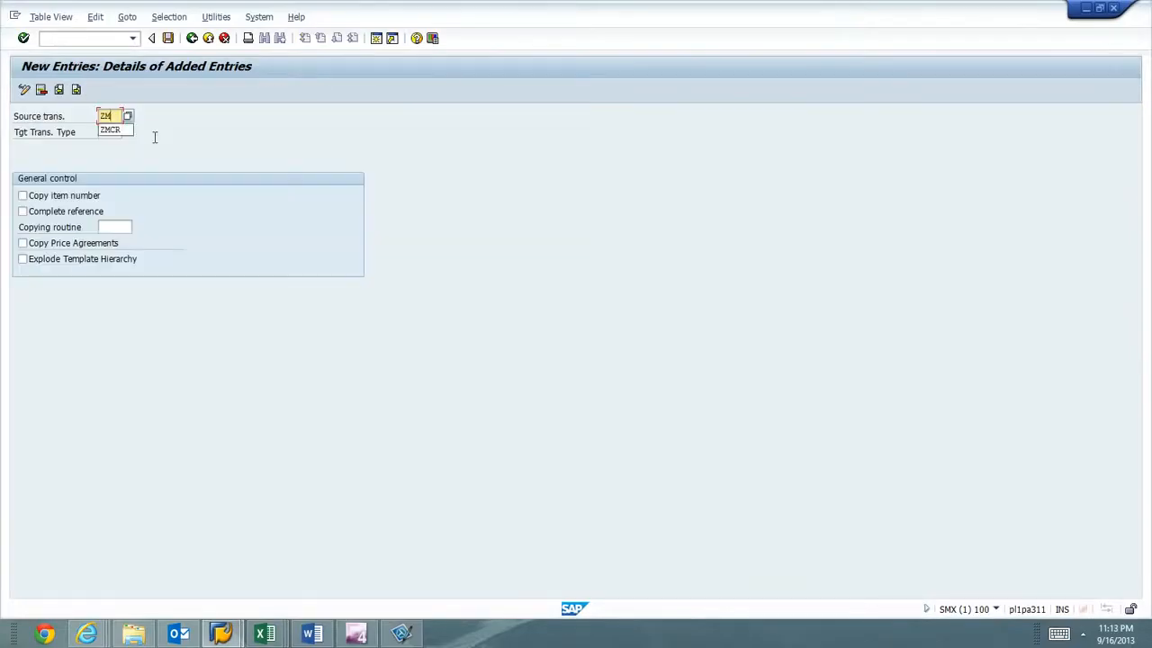
type("CR")
key("Tab")
type("ZM")
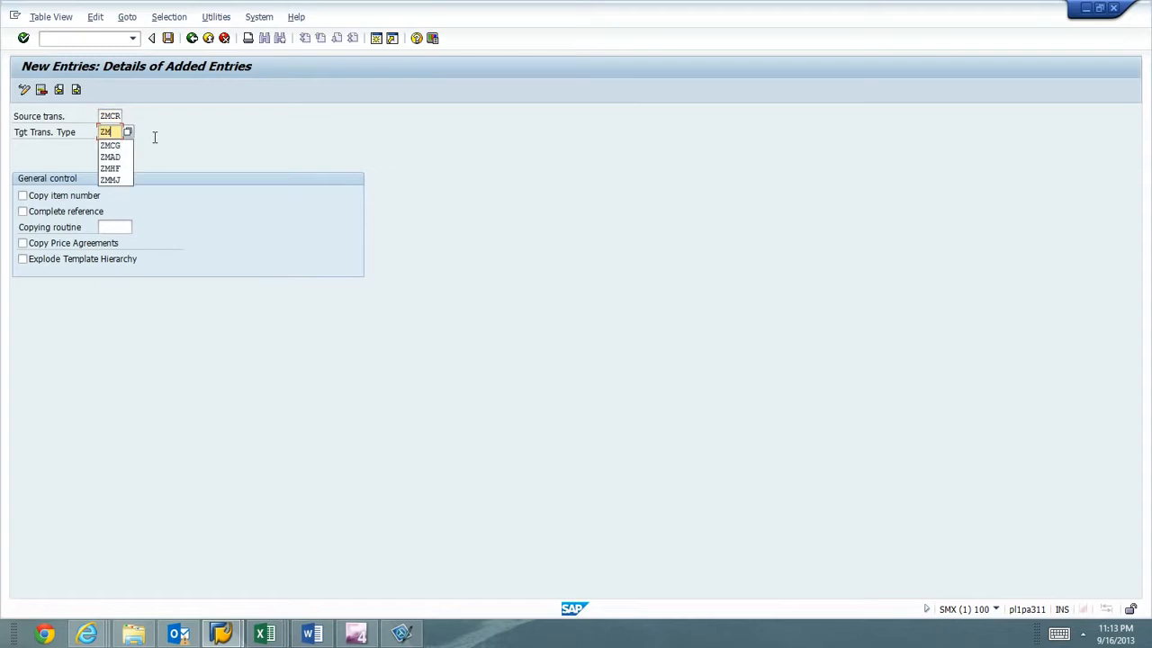
type("HF")
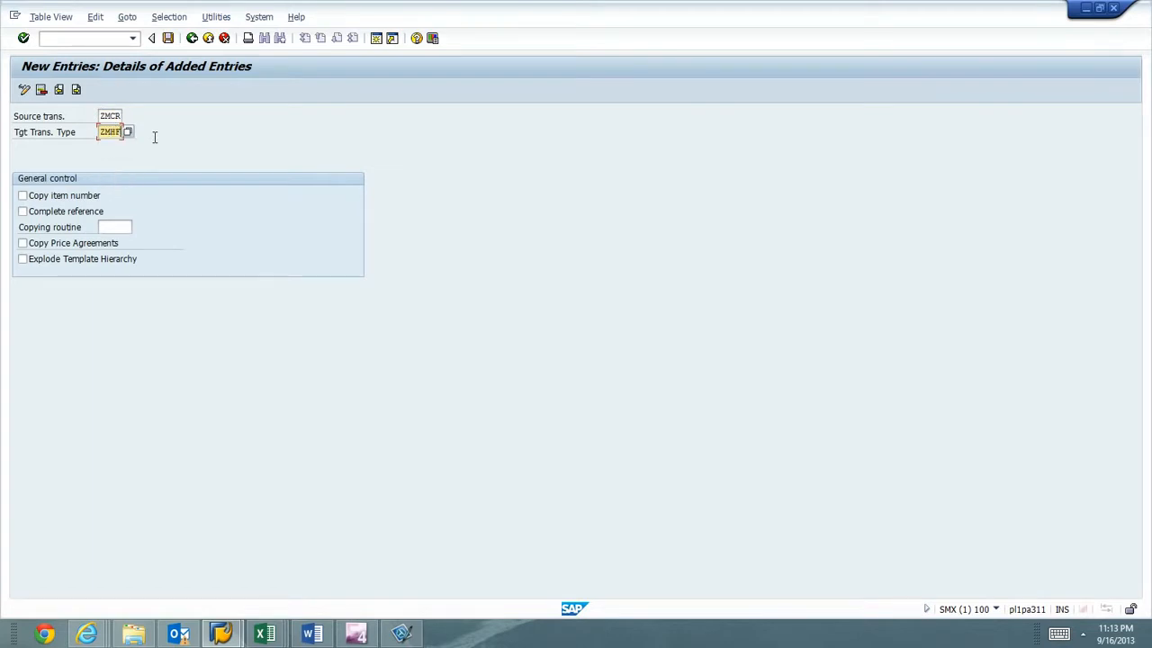
Step: Set the copying routine of the ZMCR to ZMHF entry to AIC001, save it and return to the overview
left_click(113, 226)
type("AIC001")
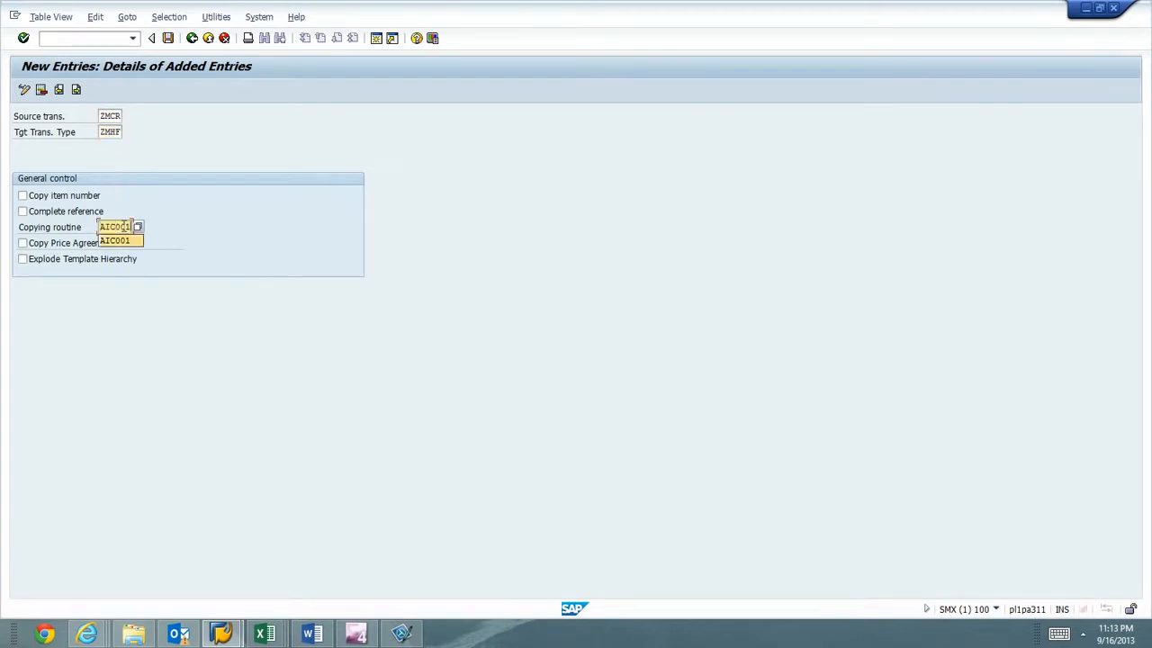
key("Return")
key("Return")
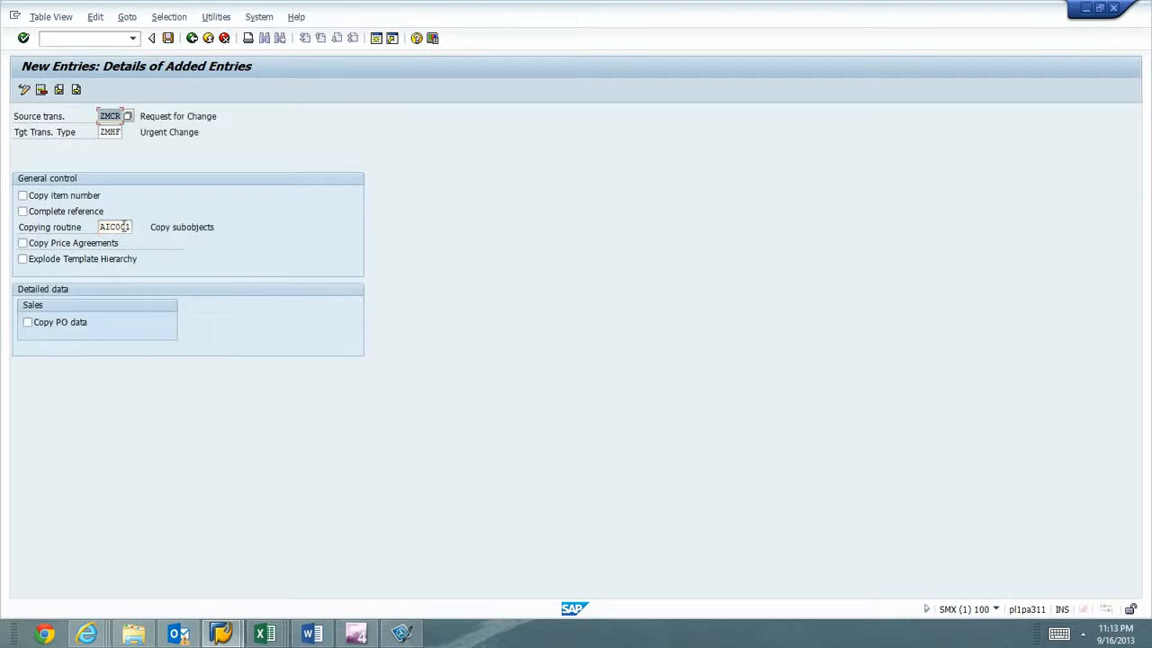
left_click(168, 38)
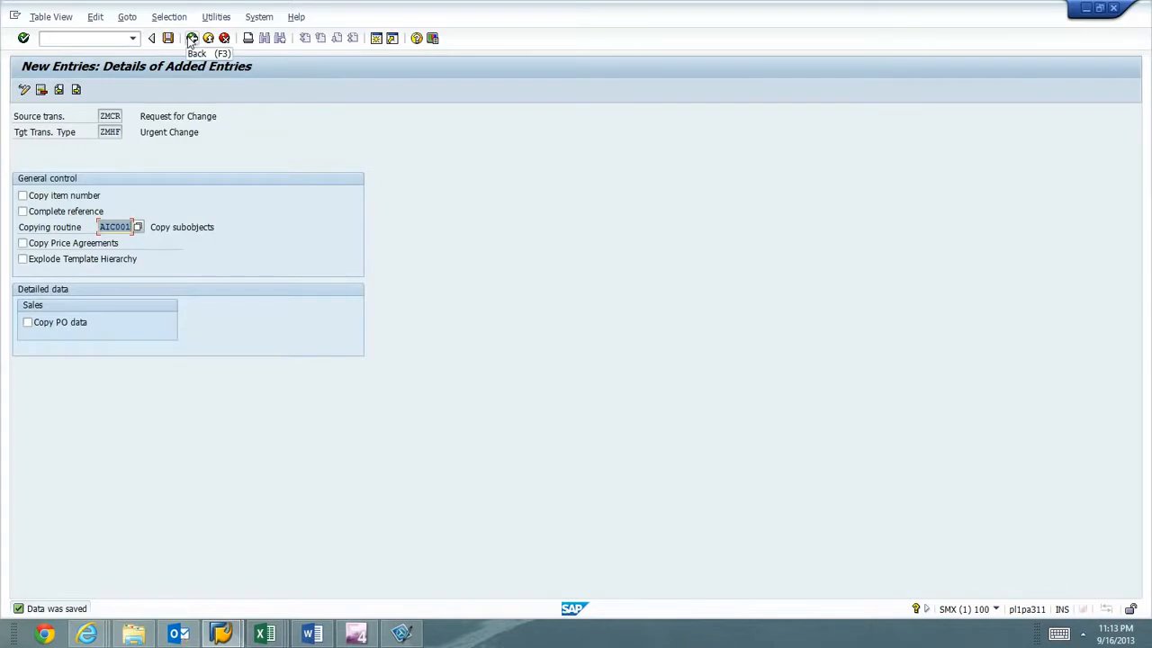
left_click(192, 37)
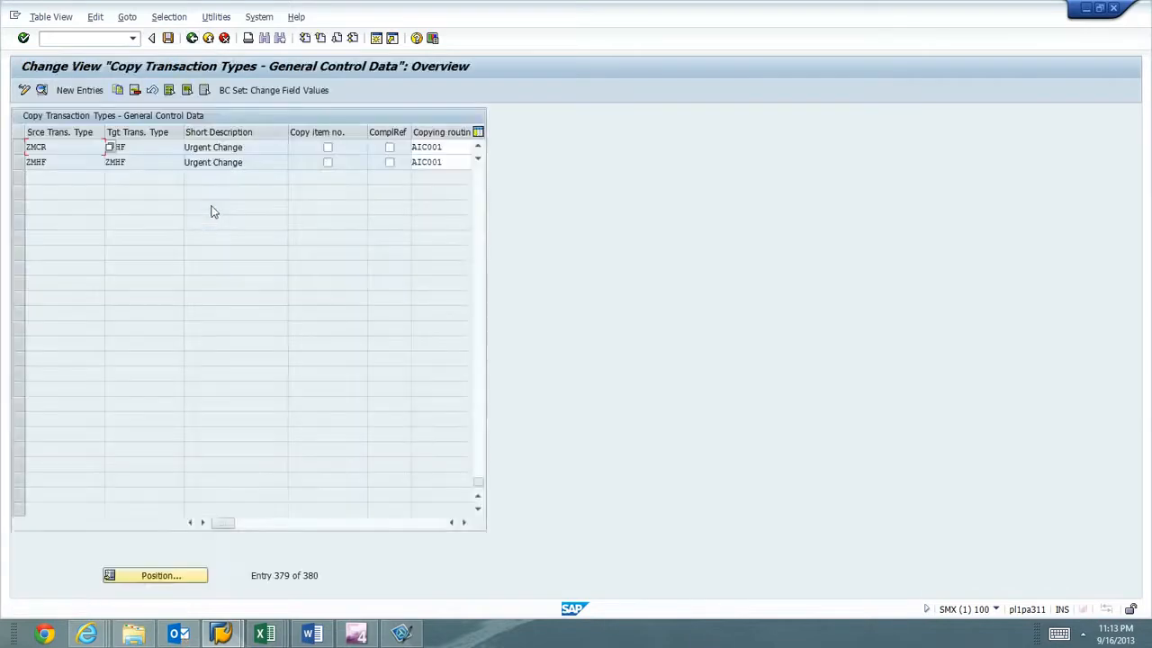
Step: Review the added ZMCR targets, check row 14 of the Excel list, and start a new entry from ZMCR to ZMMJ
scroll(198, 207, "up", 3)
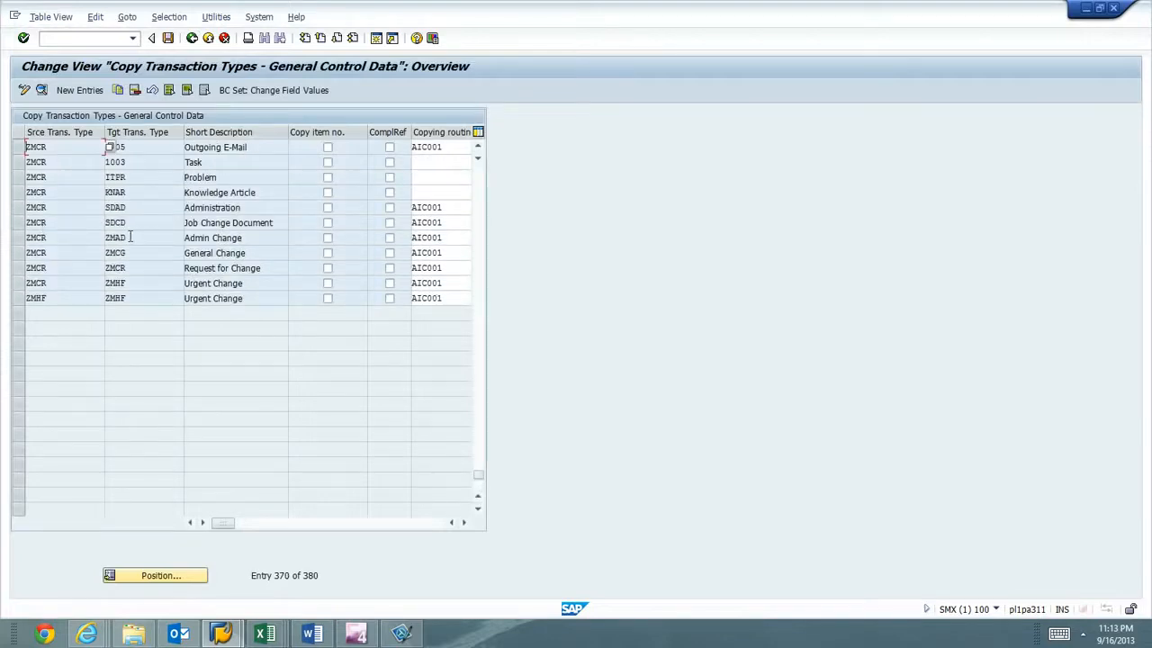
left_click(130, 237)
left_click(133, 253)
left_click(133, 267)
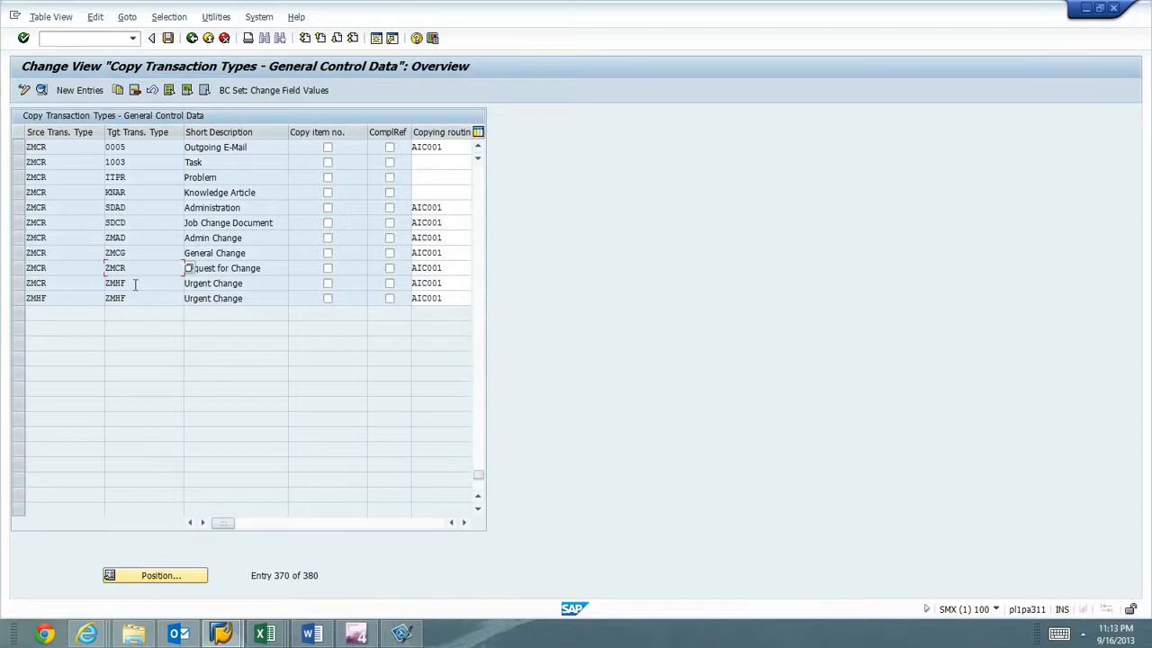
left_click(135, 284)
left_click(80, 90)
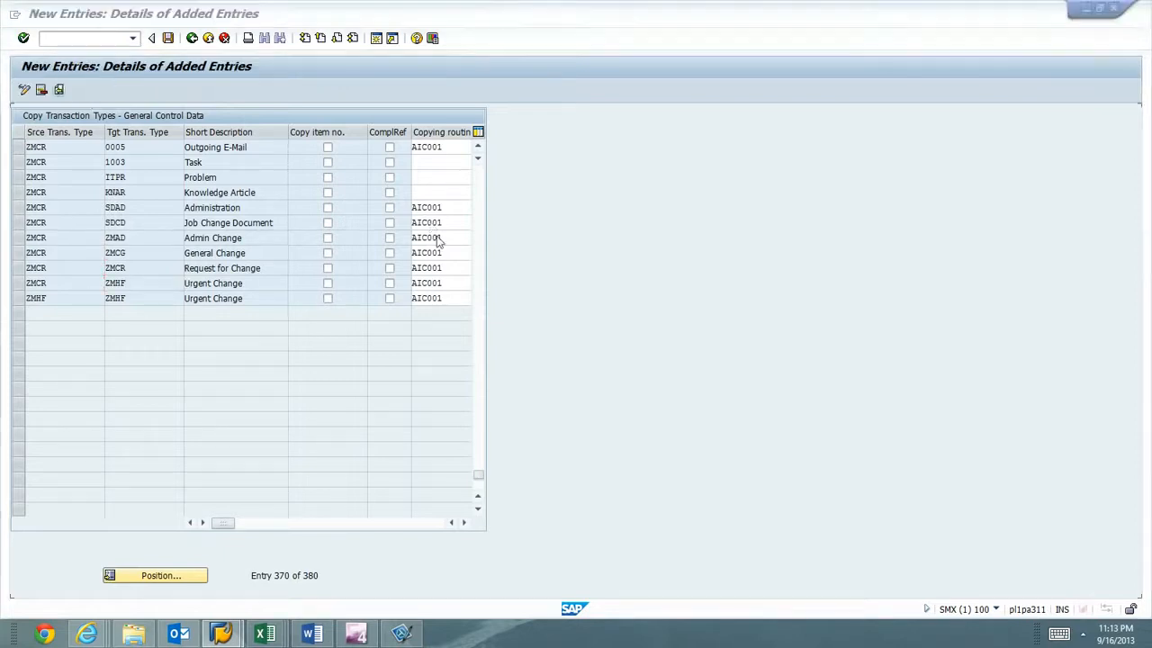
key("alt+Tab")
left_click(290, 281)
left_click(314, 283)
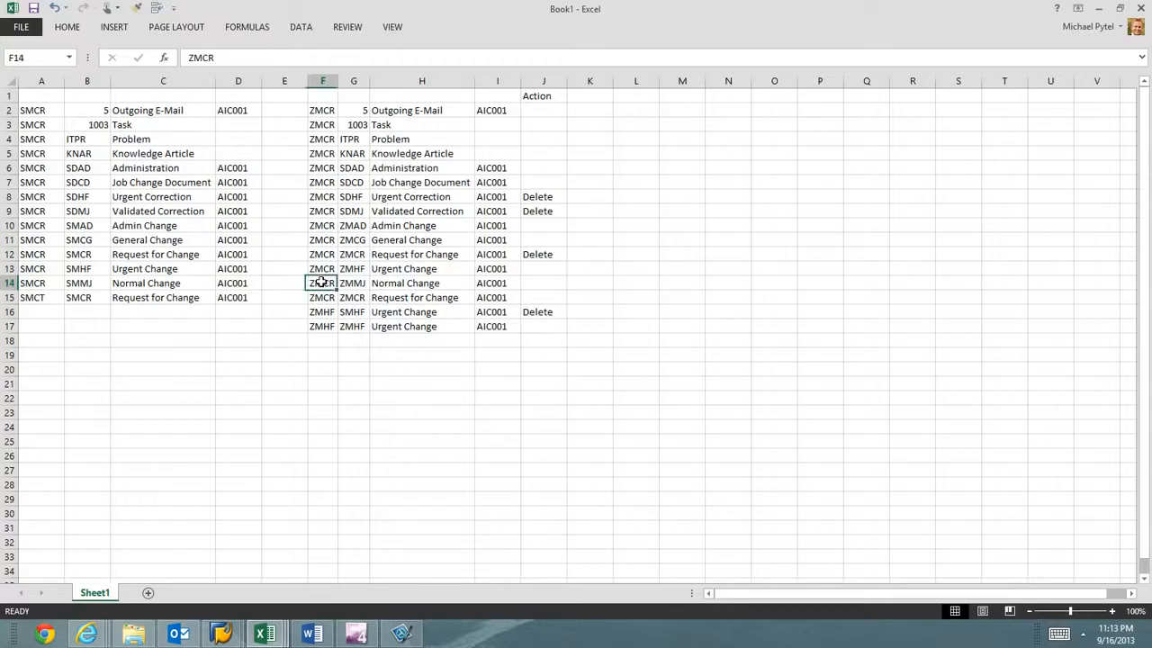
key("alt+Tab")
type("ZMCR")
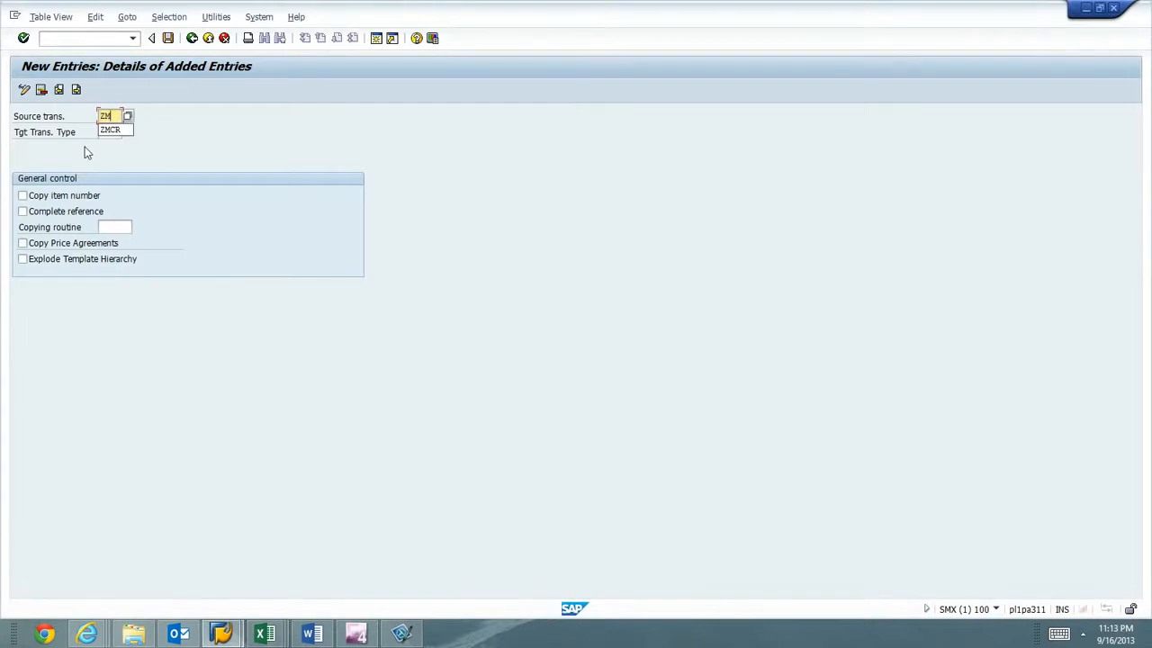
key("Tab")
type("ZMMJ")
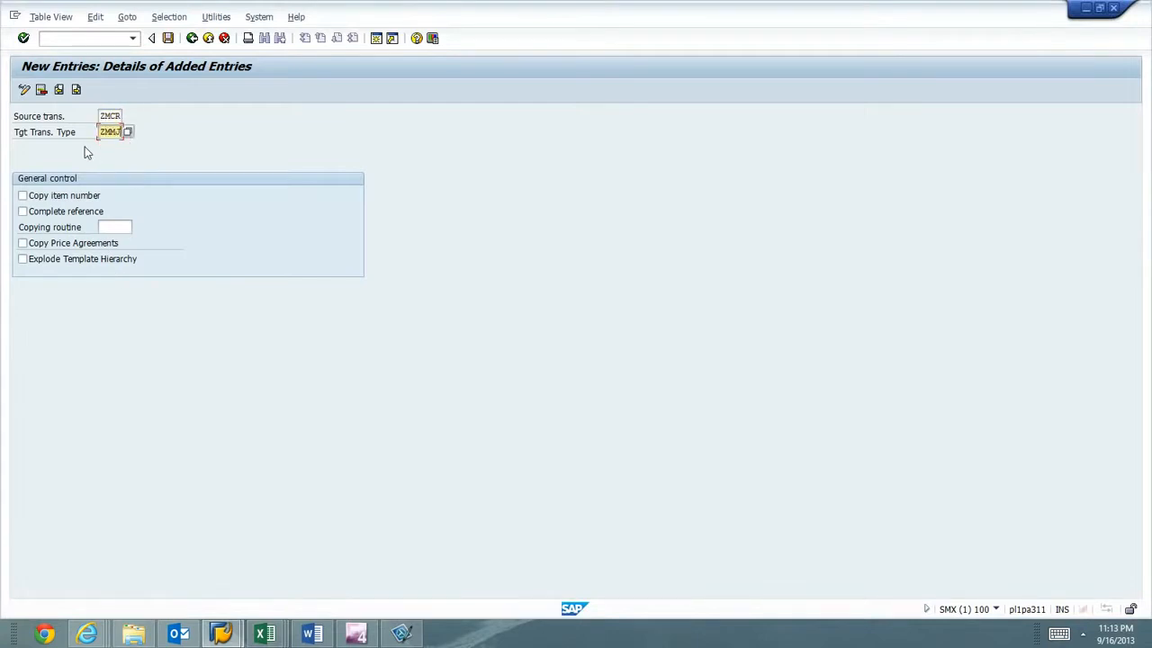
Step: Set the copying routine of the ZMCR to ZMMJ entry to AIC001, save it and return to the overview
key("Tab")
key("Tab")
type("AIC")
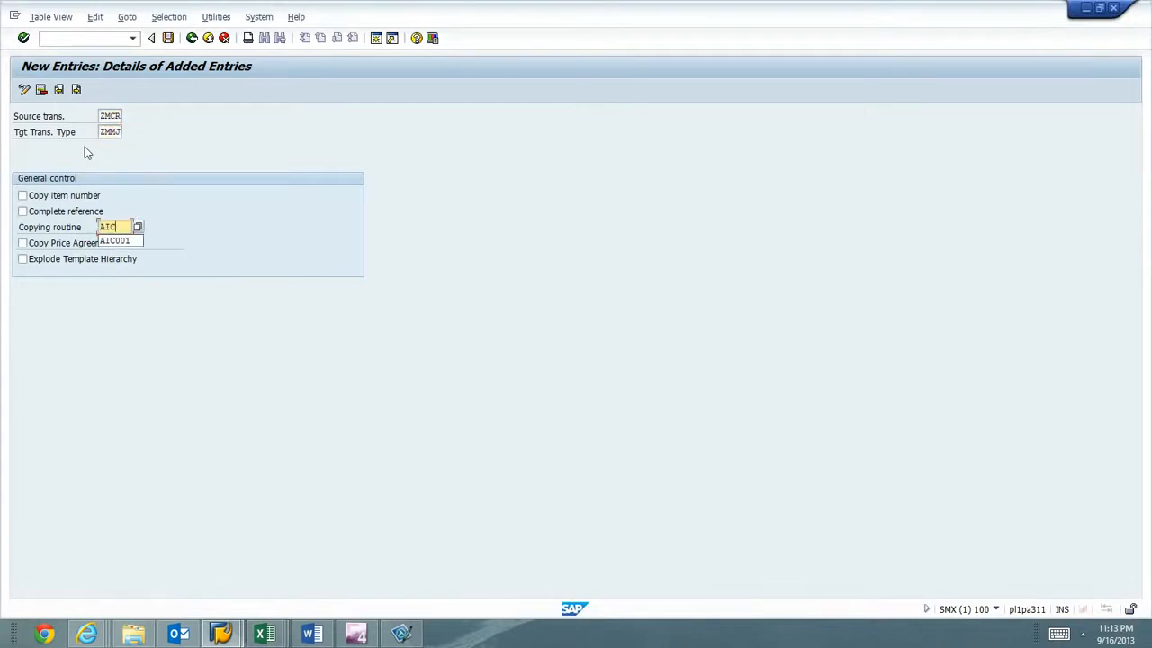
key("Return")
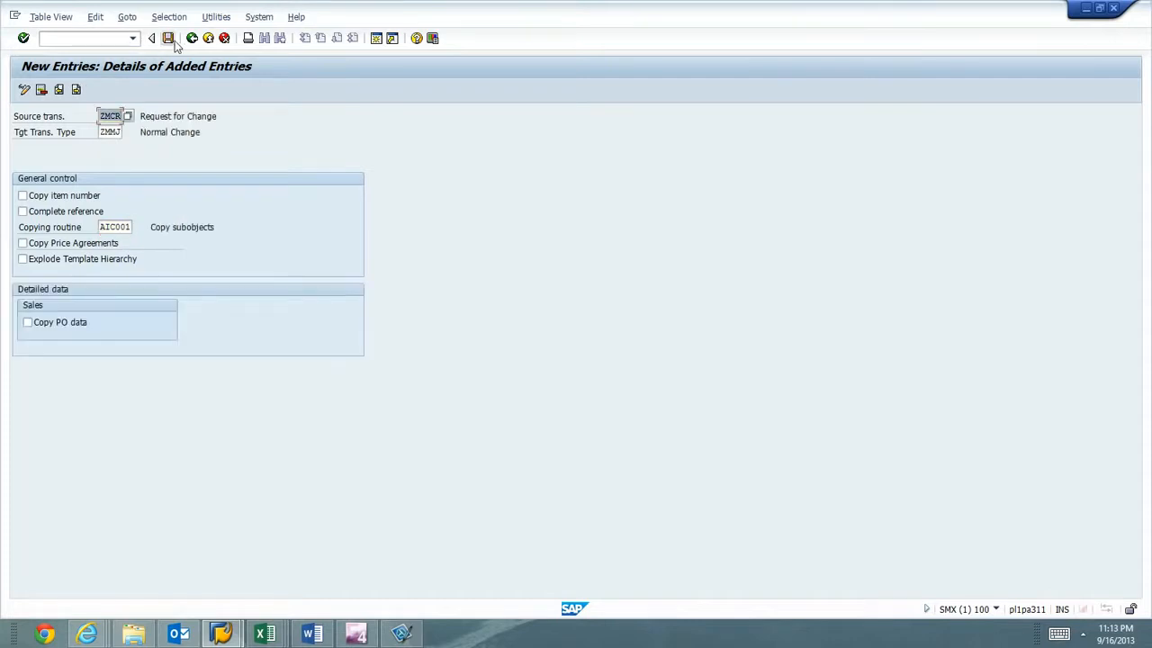
left_click(168, 38)
left_click(191, 37)
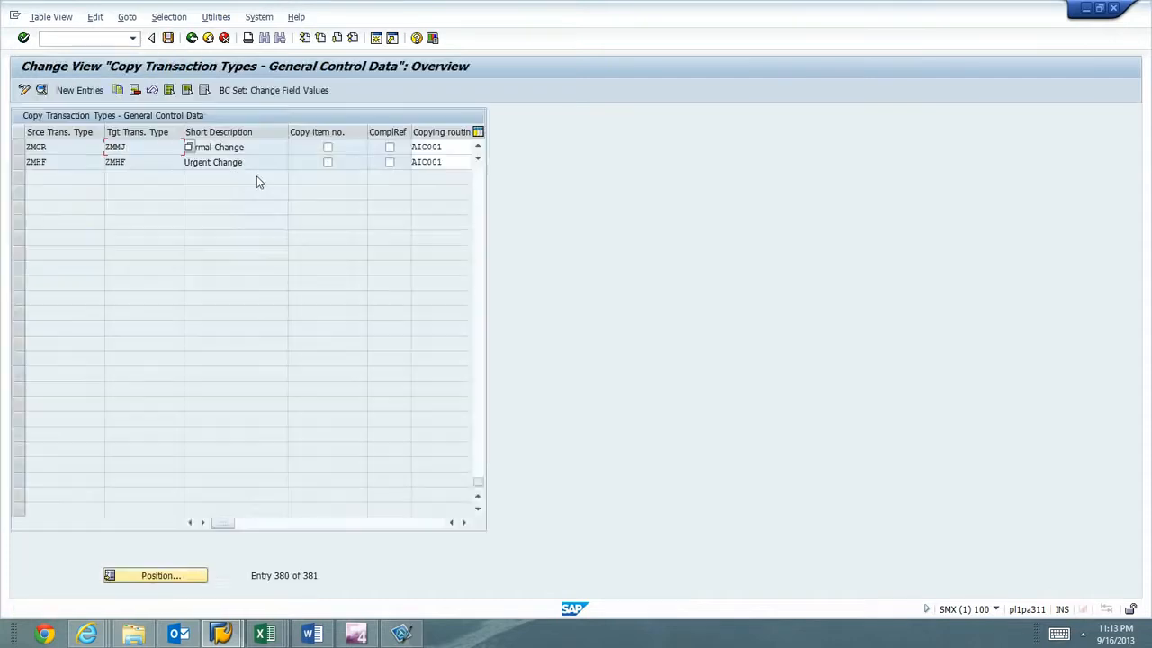
Step: Try to add a ZMCR to ZMCR entry with copying routine AIC001 from row 15 of the Excel list
scroll(180, 187, "up", 3)
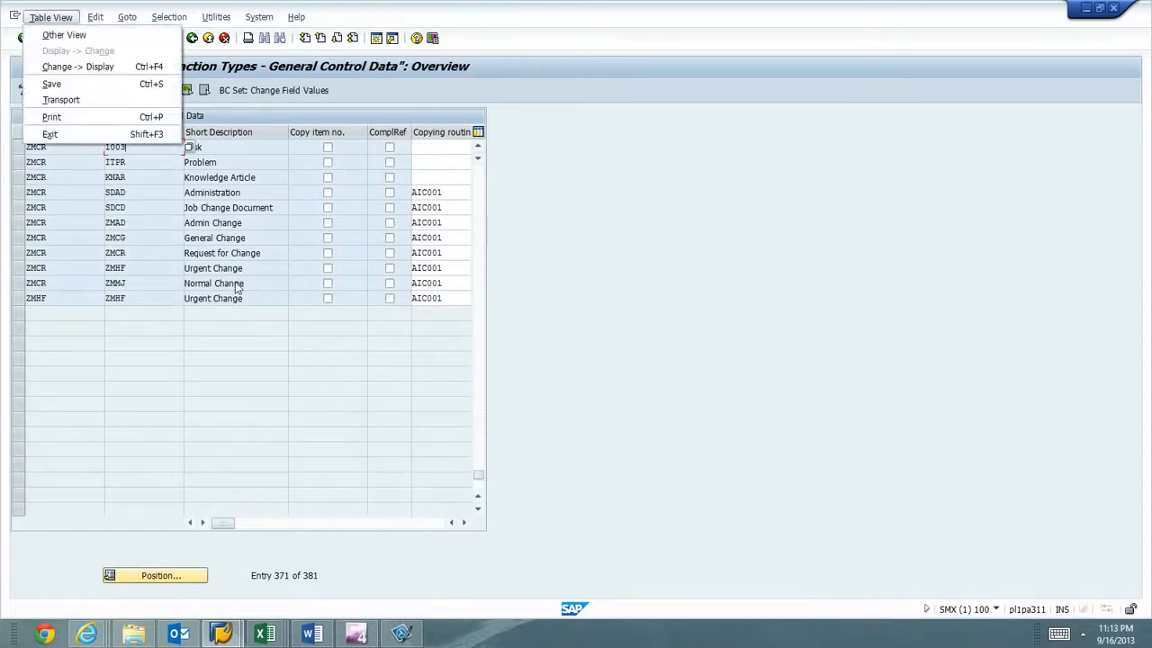
key("alt+Tab")
left_click(302, 298)
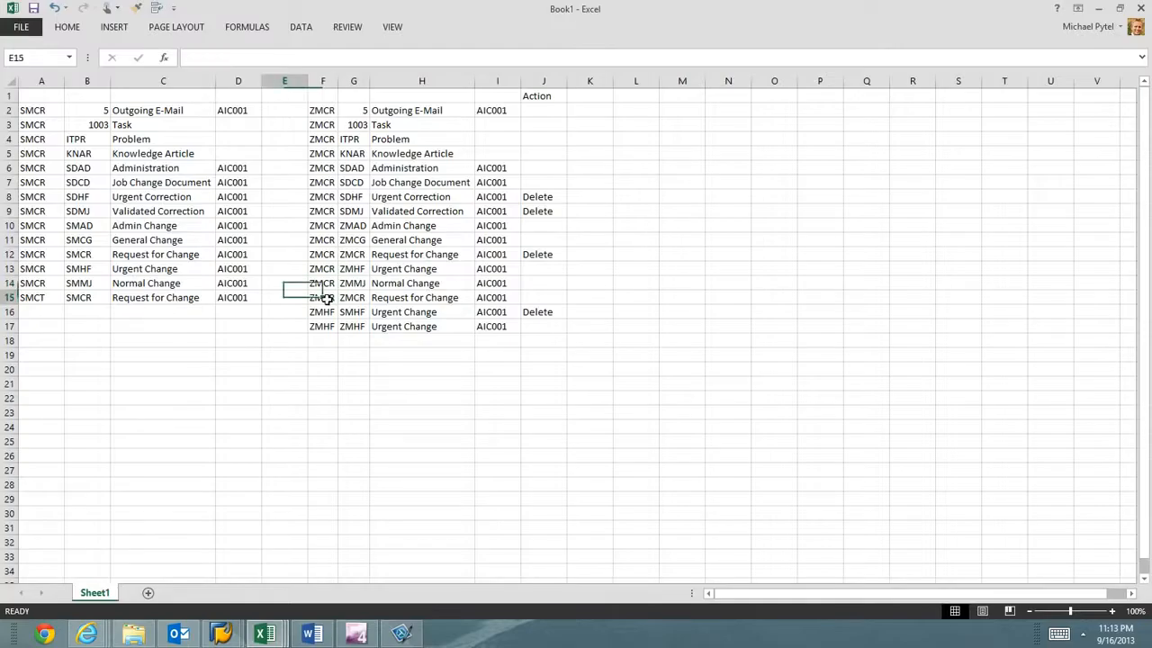
key("Right")
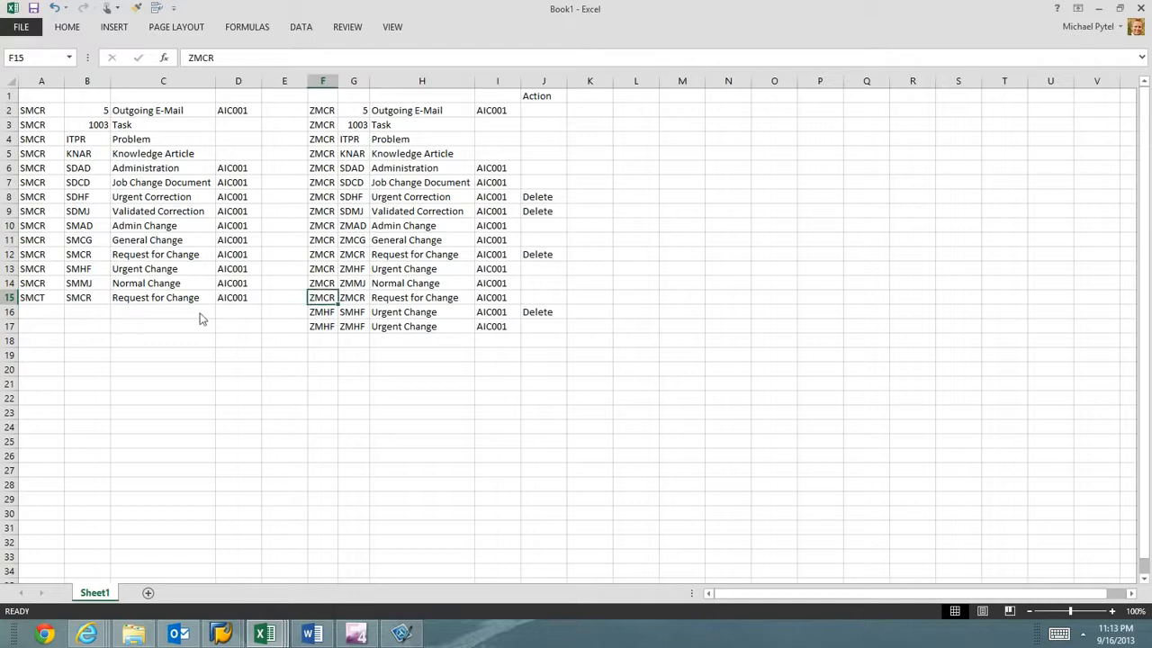
key("alt+Tab")
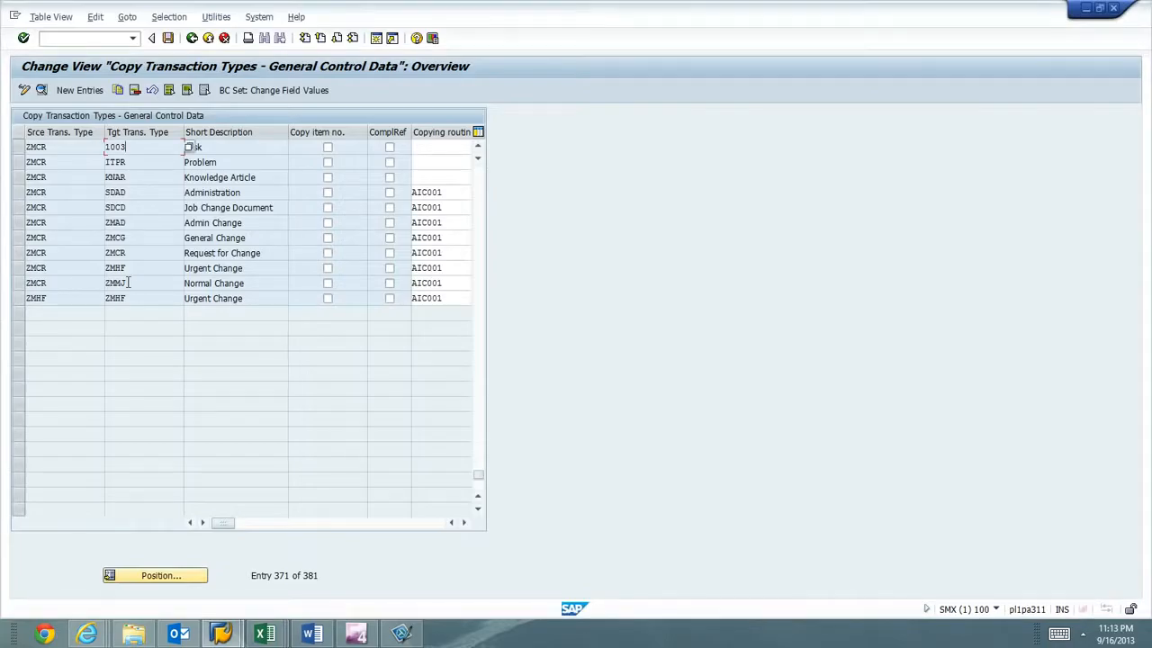
left_click(80, 91)
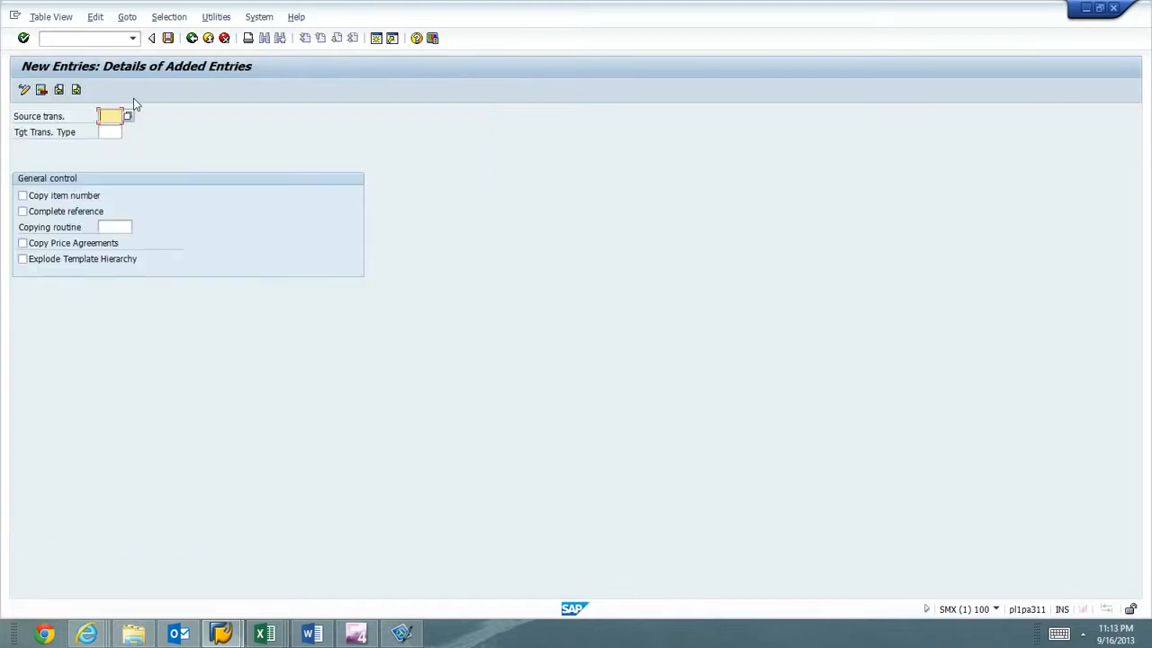
type("ZMCR")
key("Tab")
type("Z")
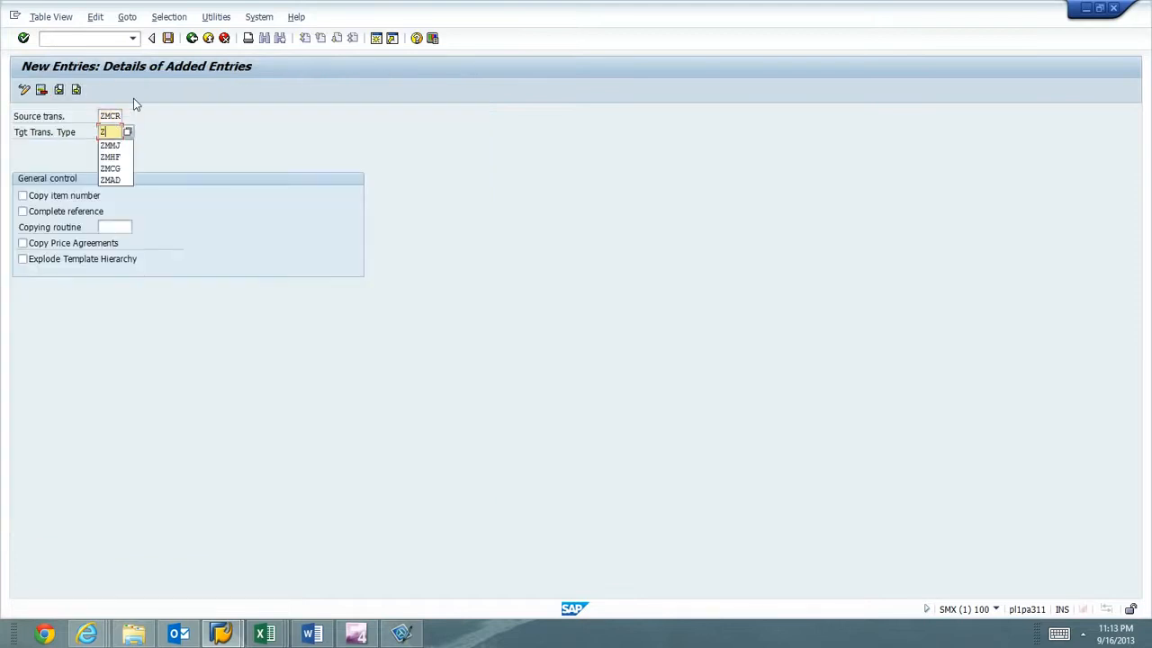
type("MCR")
key("Tab")
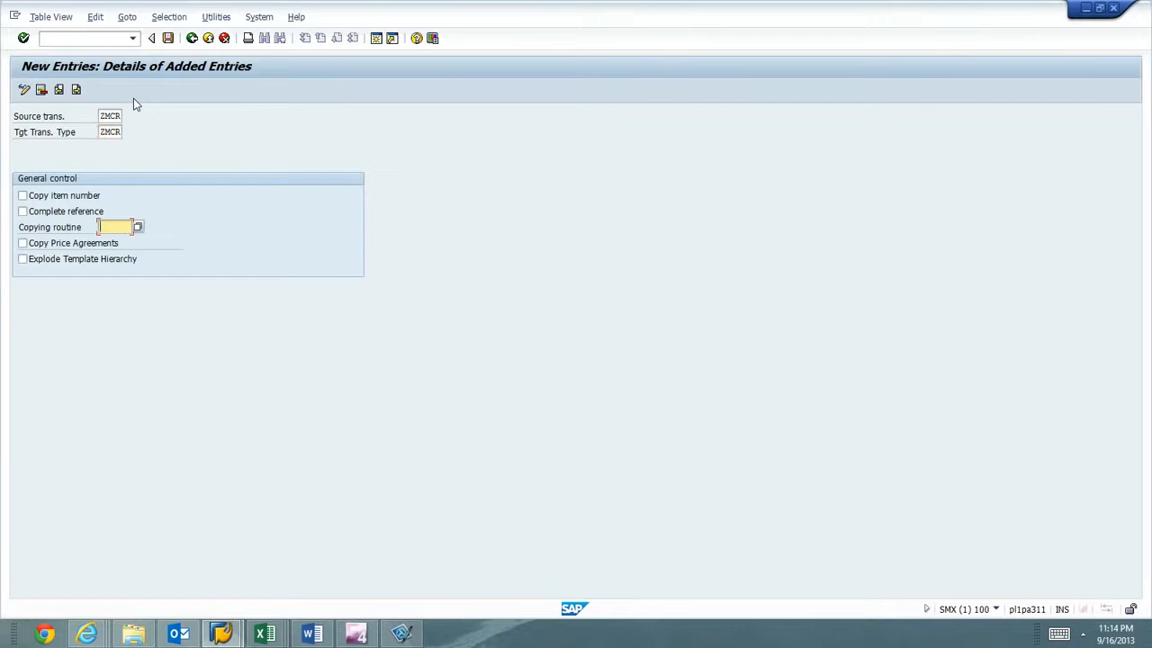
type("AIC001")
key("Return")
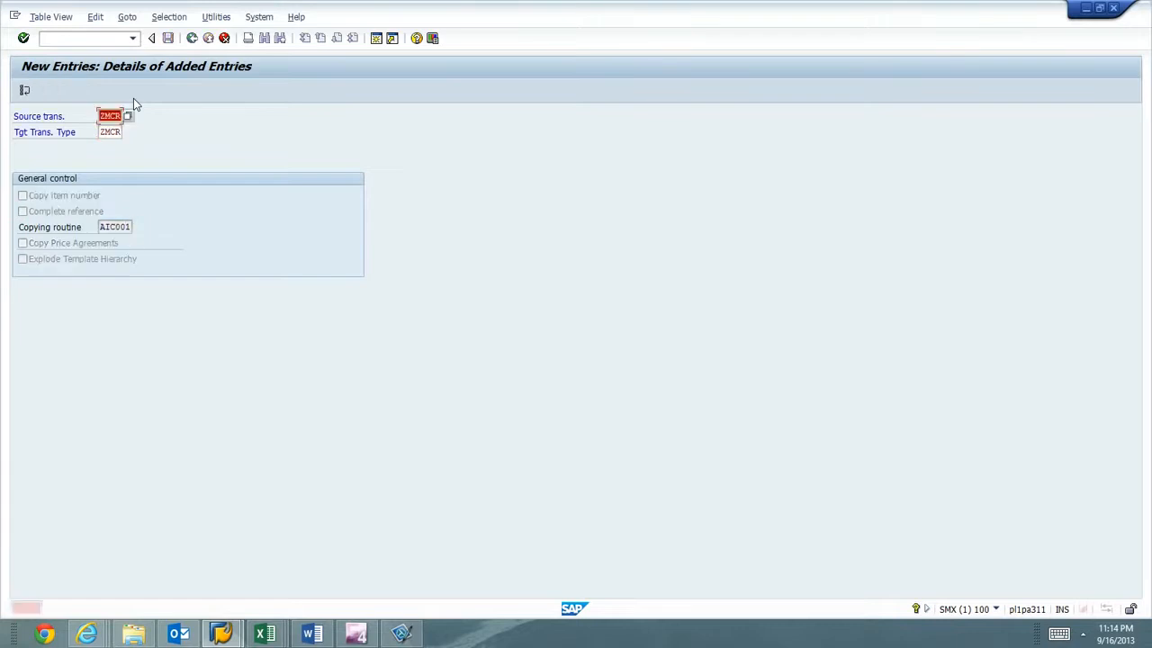
left_click(225, 39)
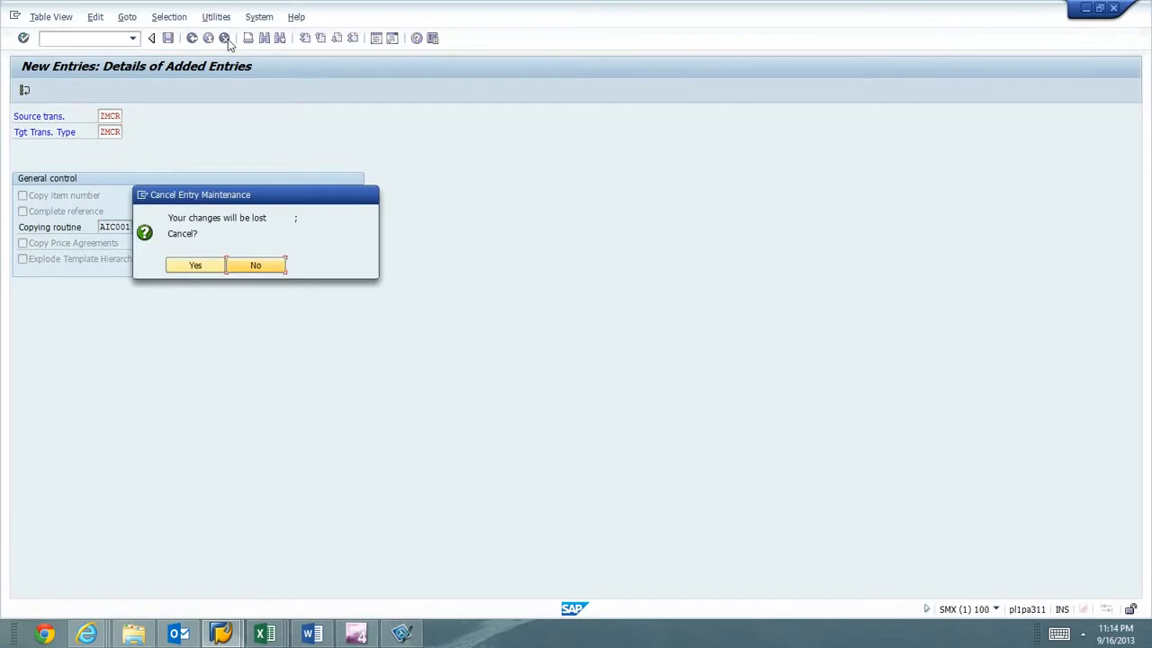
left_click(190, 267)
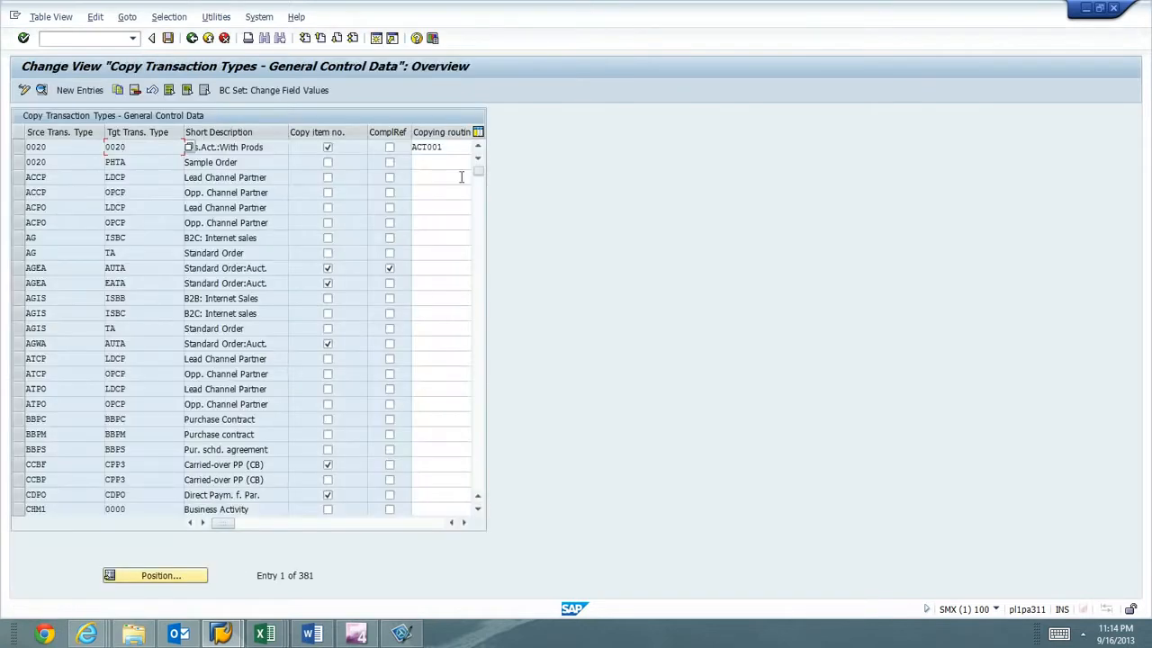
Step: Review the ZMCR entries at the end of the copy control overview, from target ZMAD through ZMMJ
left_click_drag(481, 172, 480, 486)
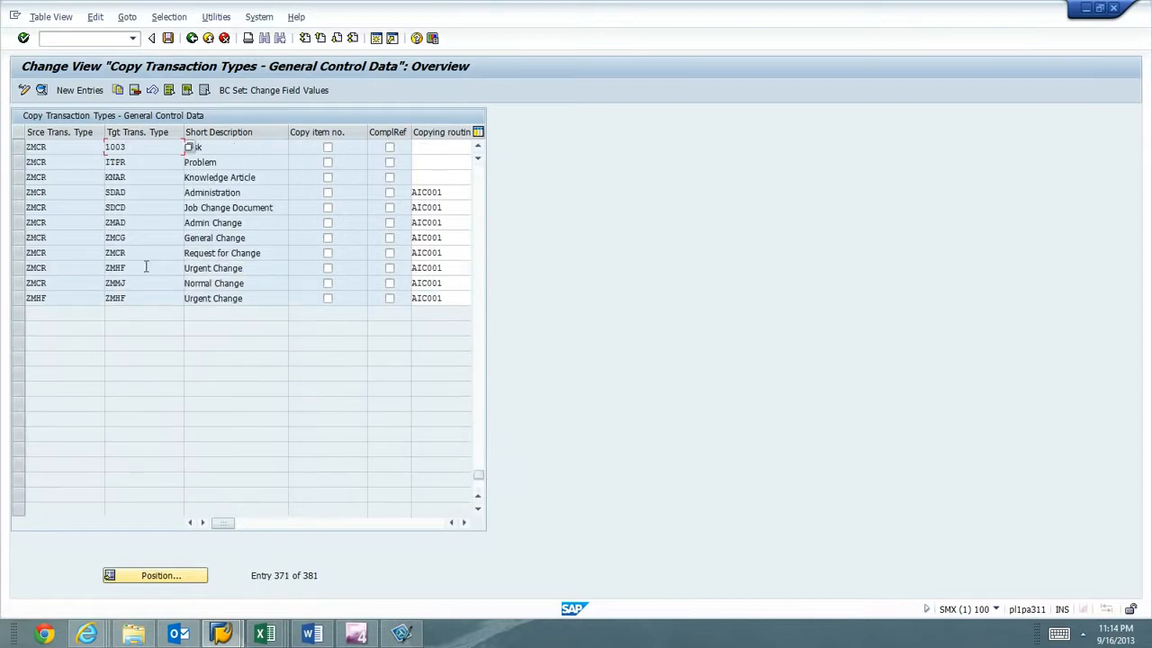
left_click_drag(128, 253, 77, 255)
left_click(134, 226)
left_click(133, 238)
left_click(140, 255)
left_click(136, 268)
left_click(134, 283)
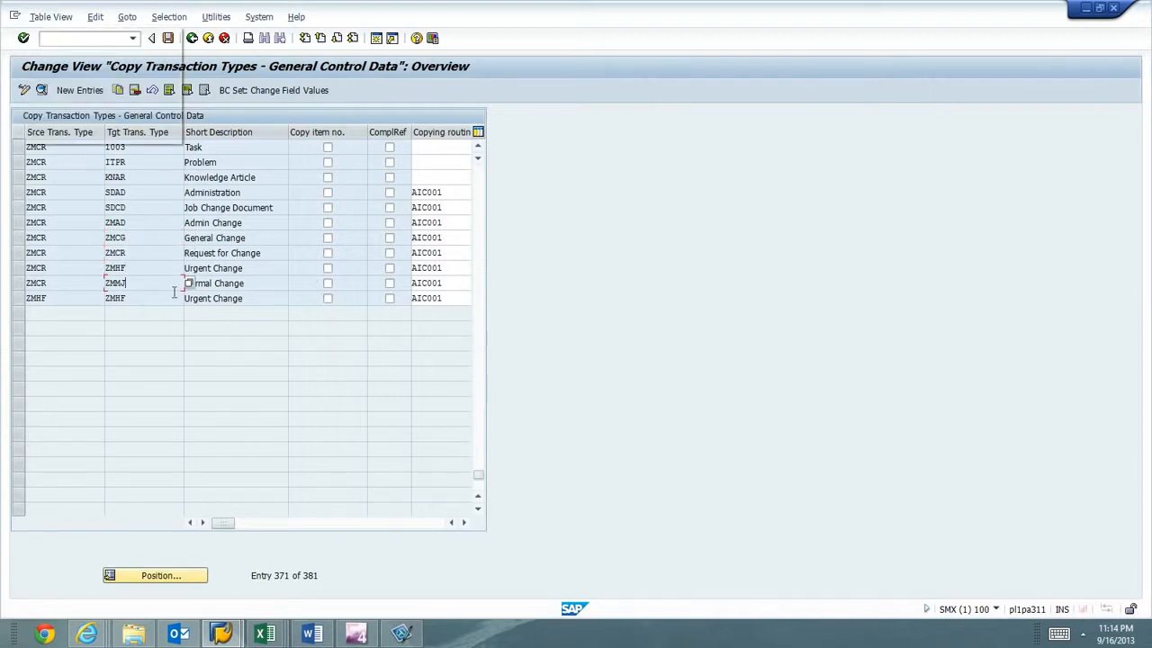
Step: Check the SMCR source list against the copy control entries in Excel, rows 8 to 15, and save the copy control table in SAP
key("alt+Tab")
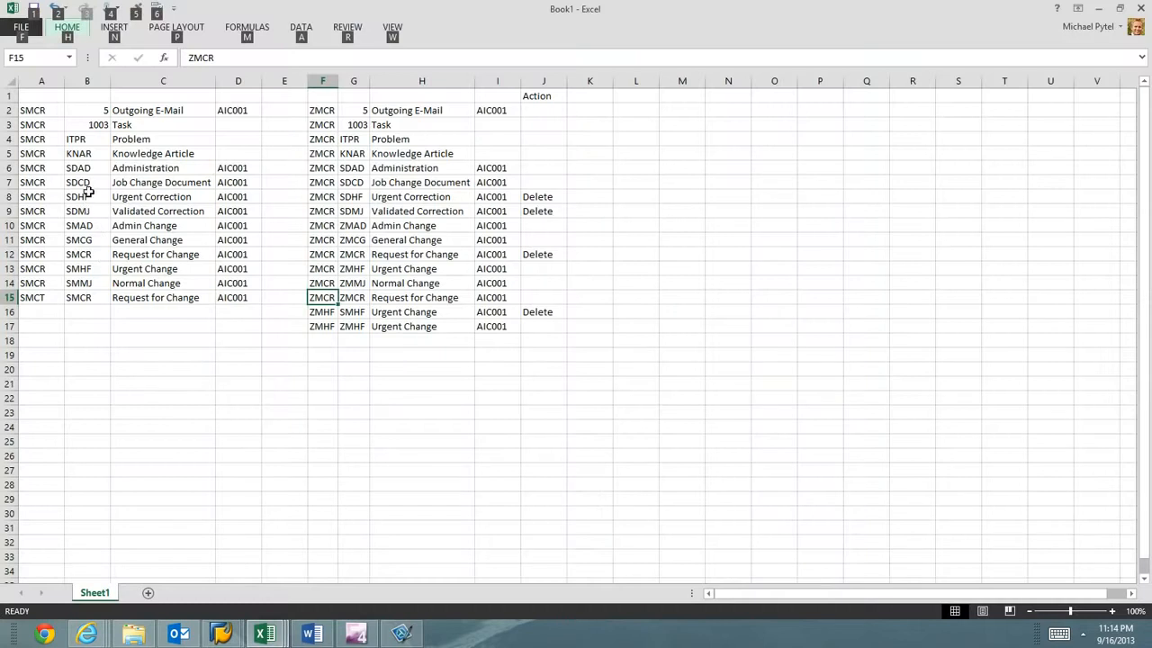
left_click(86, 196)
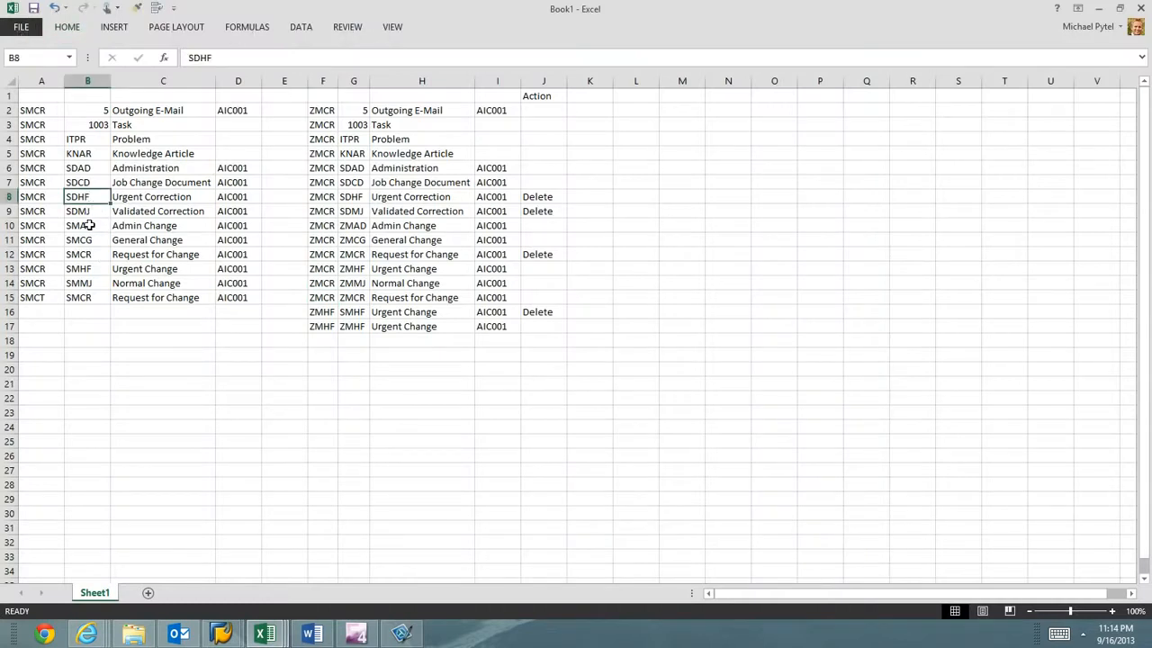
left_click(86, 225)
left_click(91, 239)
left_click(88, 253)
left_click(86, 269)
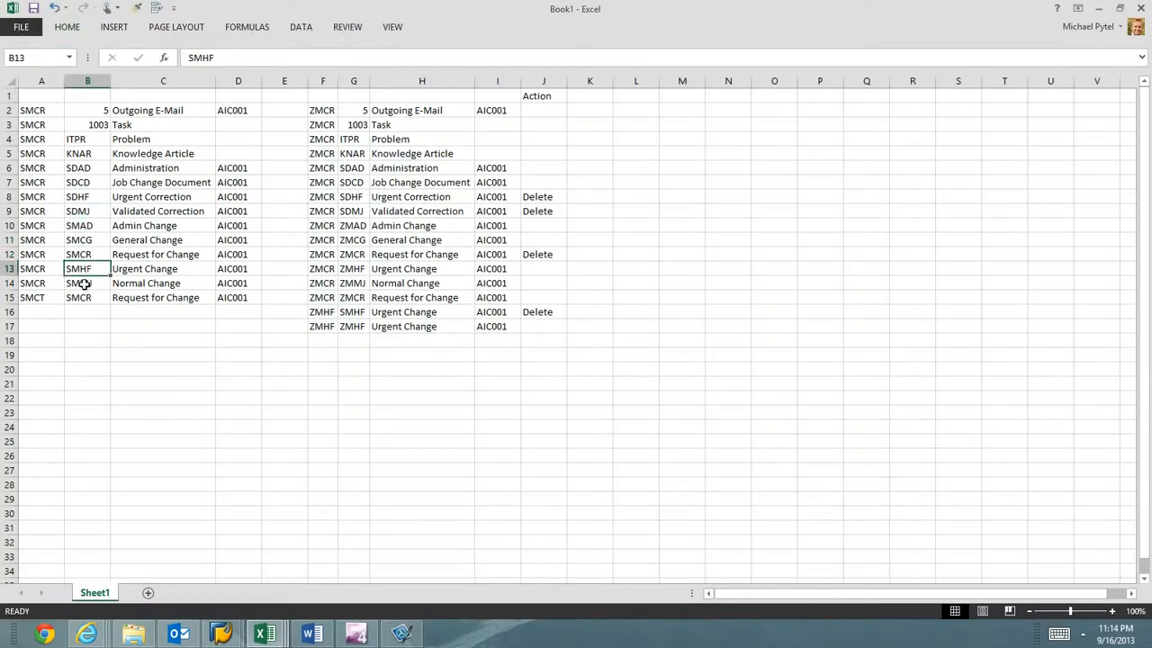
left_click(85, 282)
left_click(86, 297)
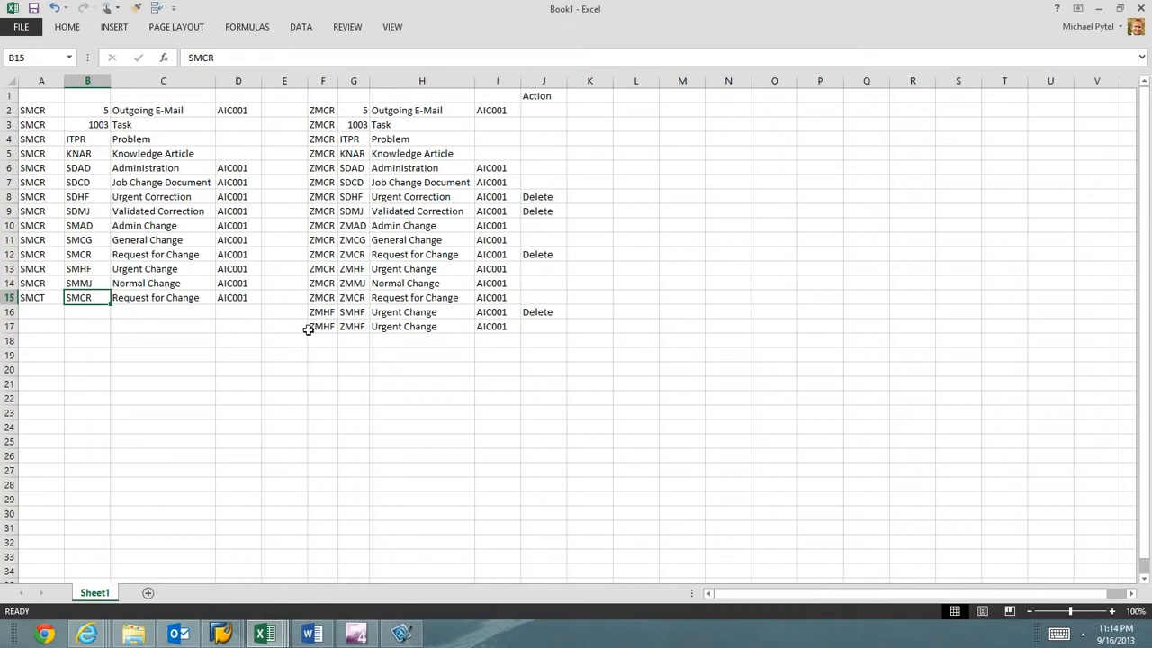
key("alt+Tab")
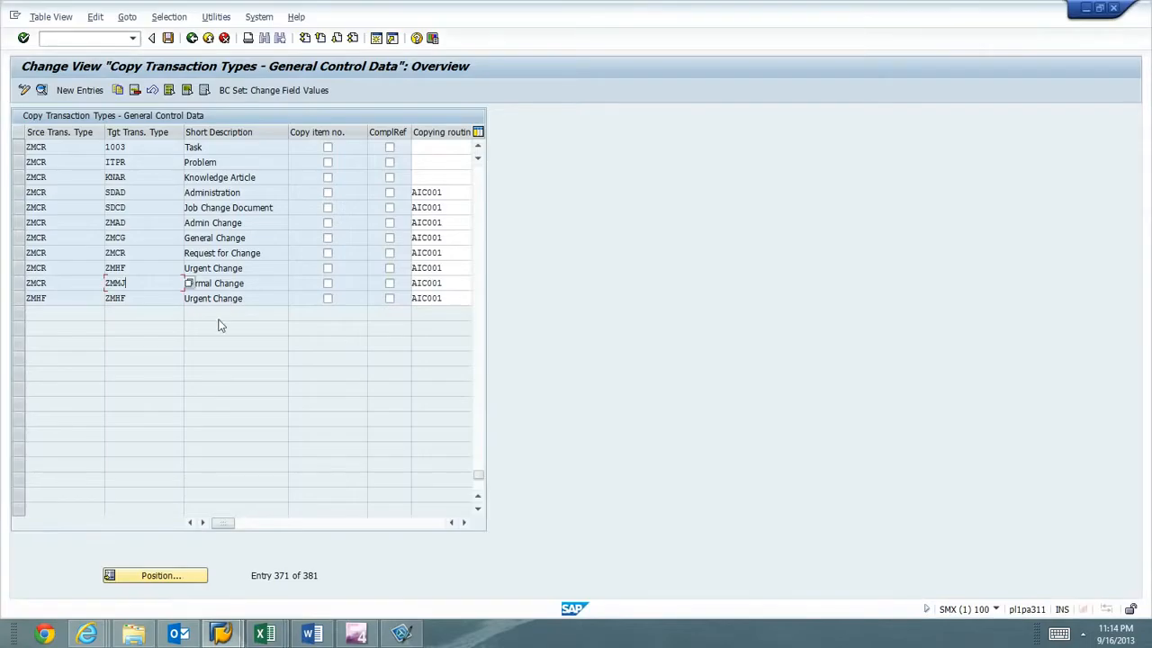
left_click(169, 39)
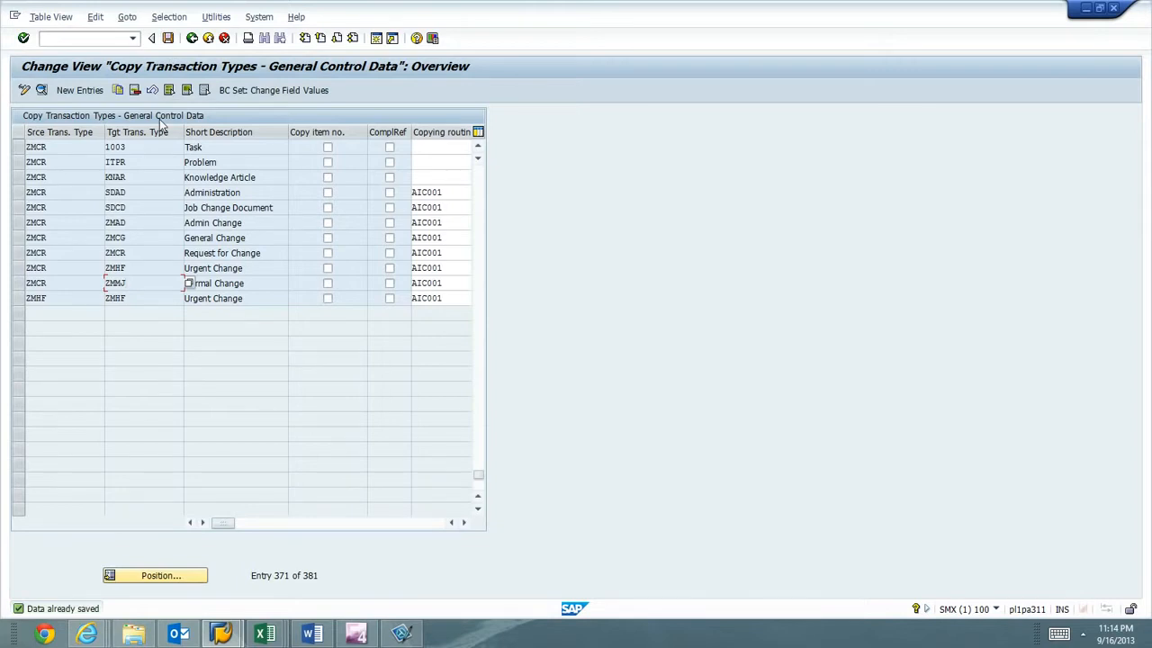
Step: Switch to the Solution Manager configuration in the browser, set Define Copy Control to Performed and select the Specify Mapping Rules activity
key("alt+Tab")
key("alt+Tab")
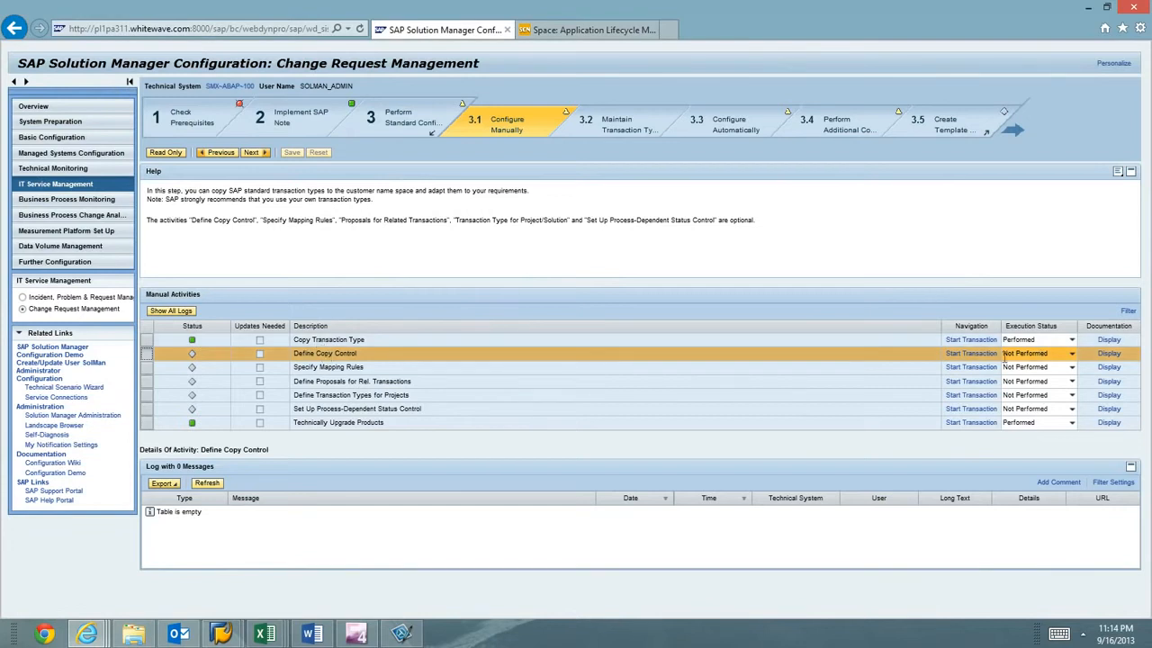
left_click(1072, 354)
left_click(1044, 379)
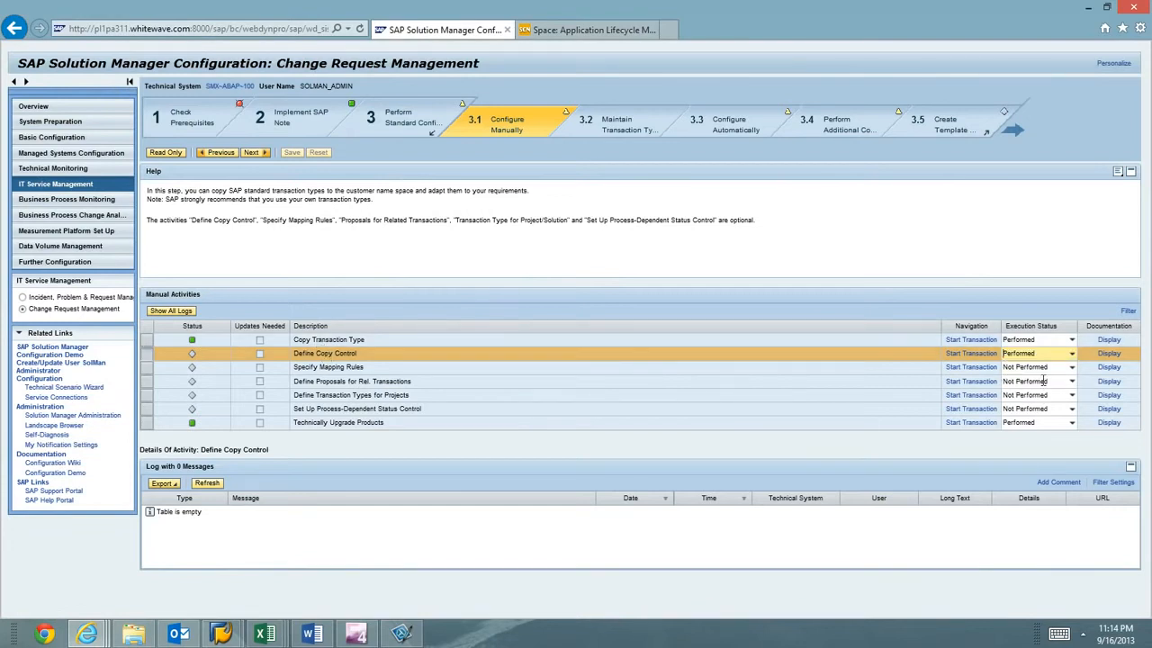
left_click(146, 369)
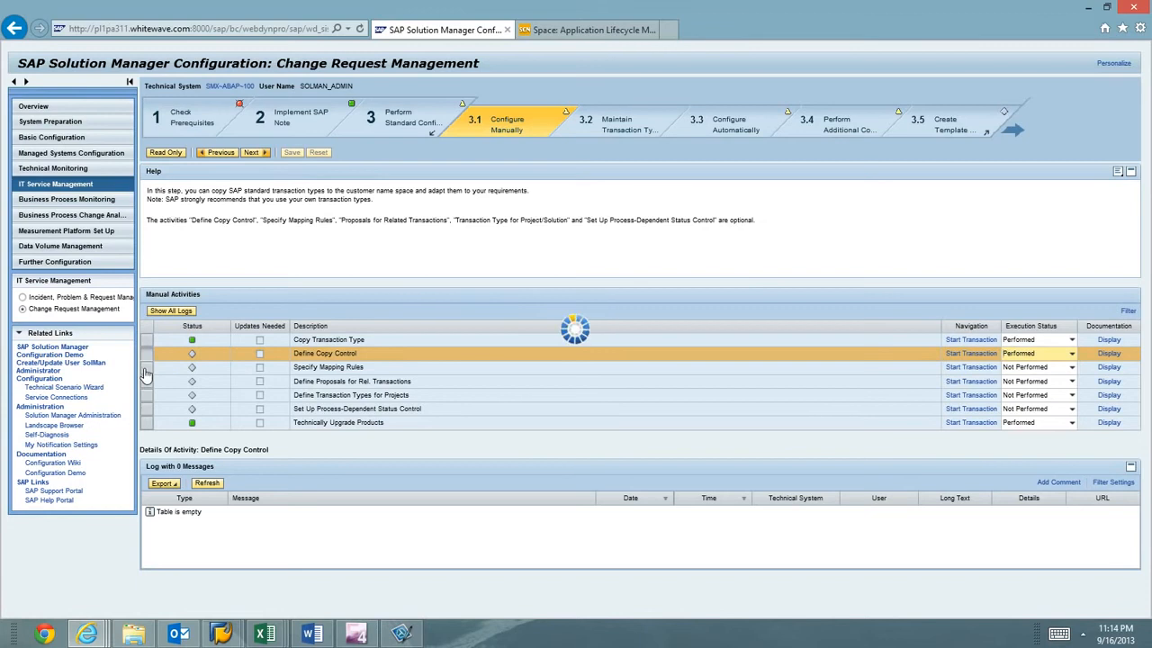